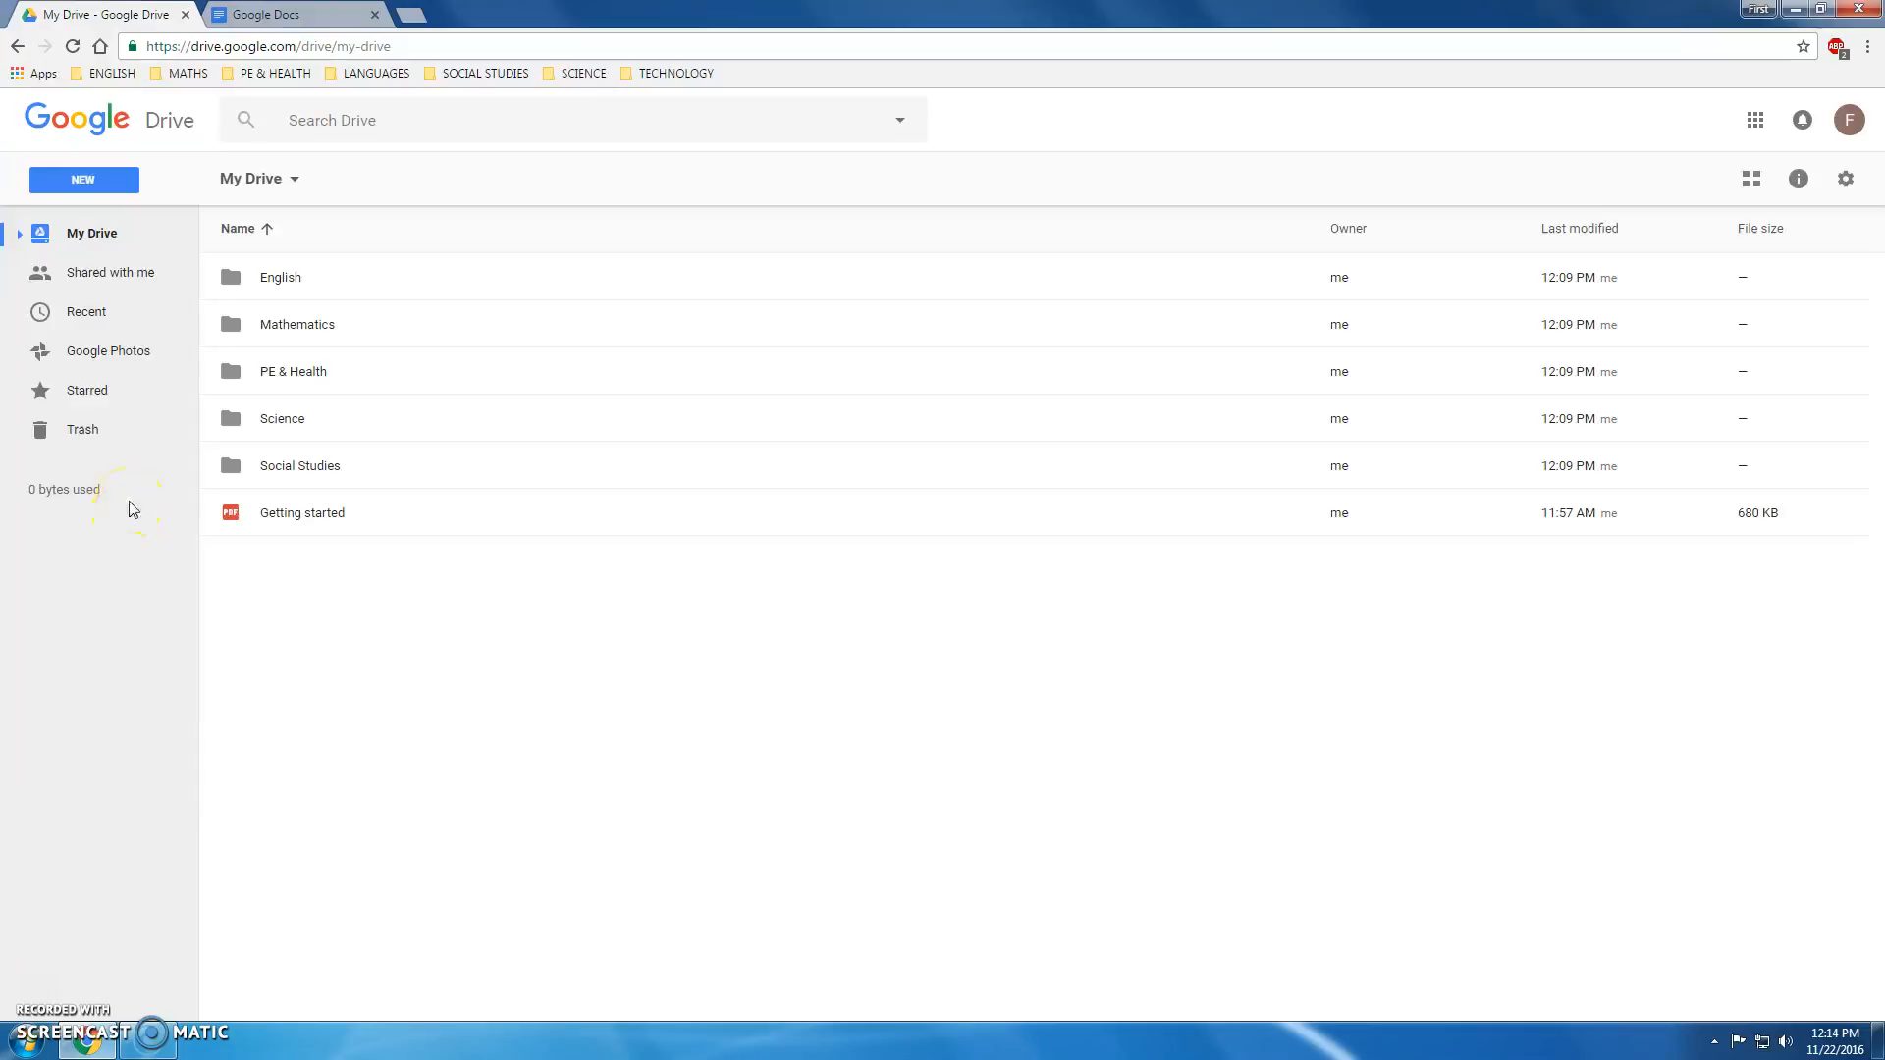
Check which person is signed in to the browser and select the Social Studies folder.
{"action": "left_click", "coordinate": [1759, 12]}
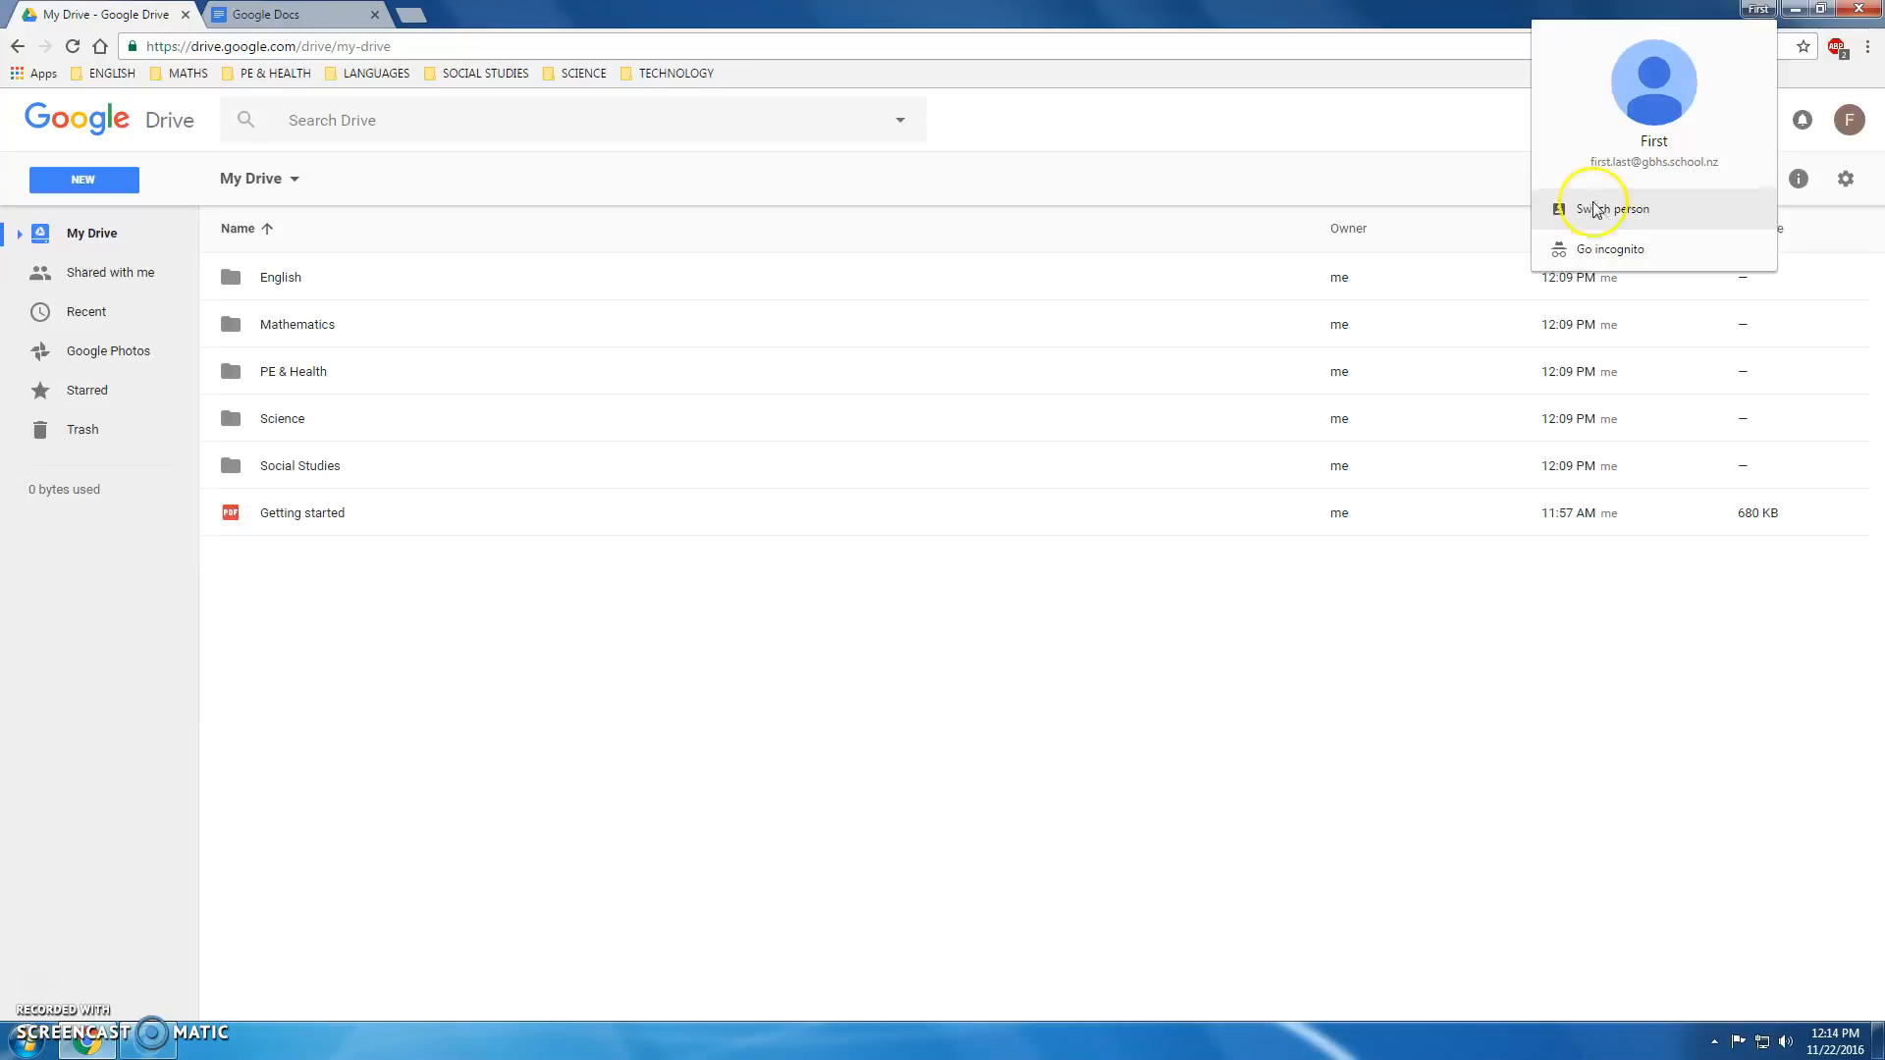
{"action": "left_click", "coordinate": [758, 570]}
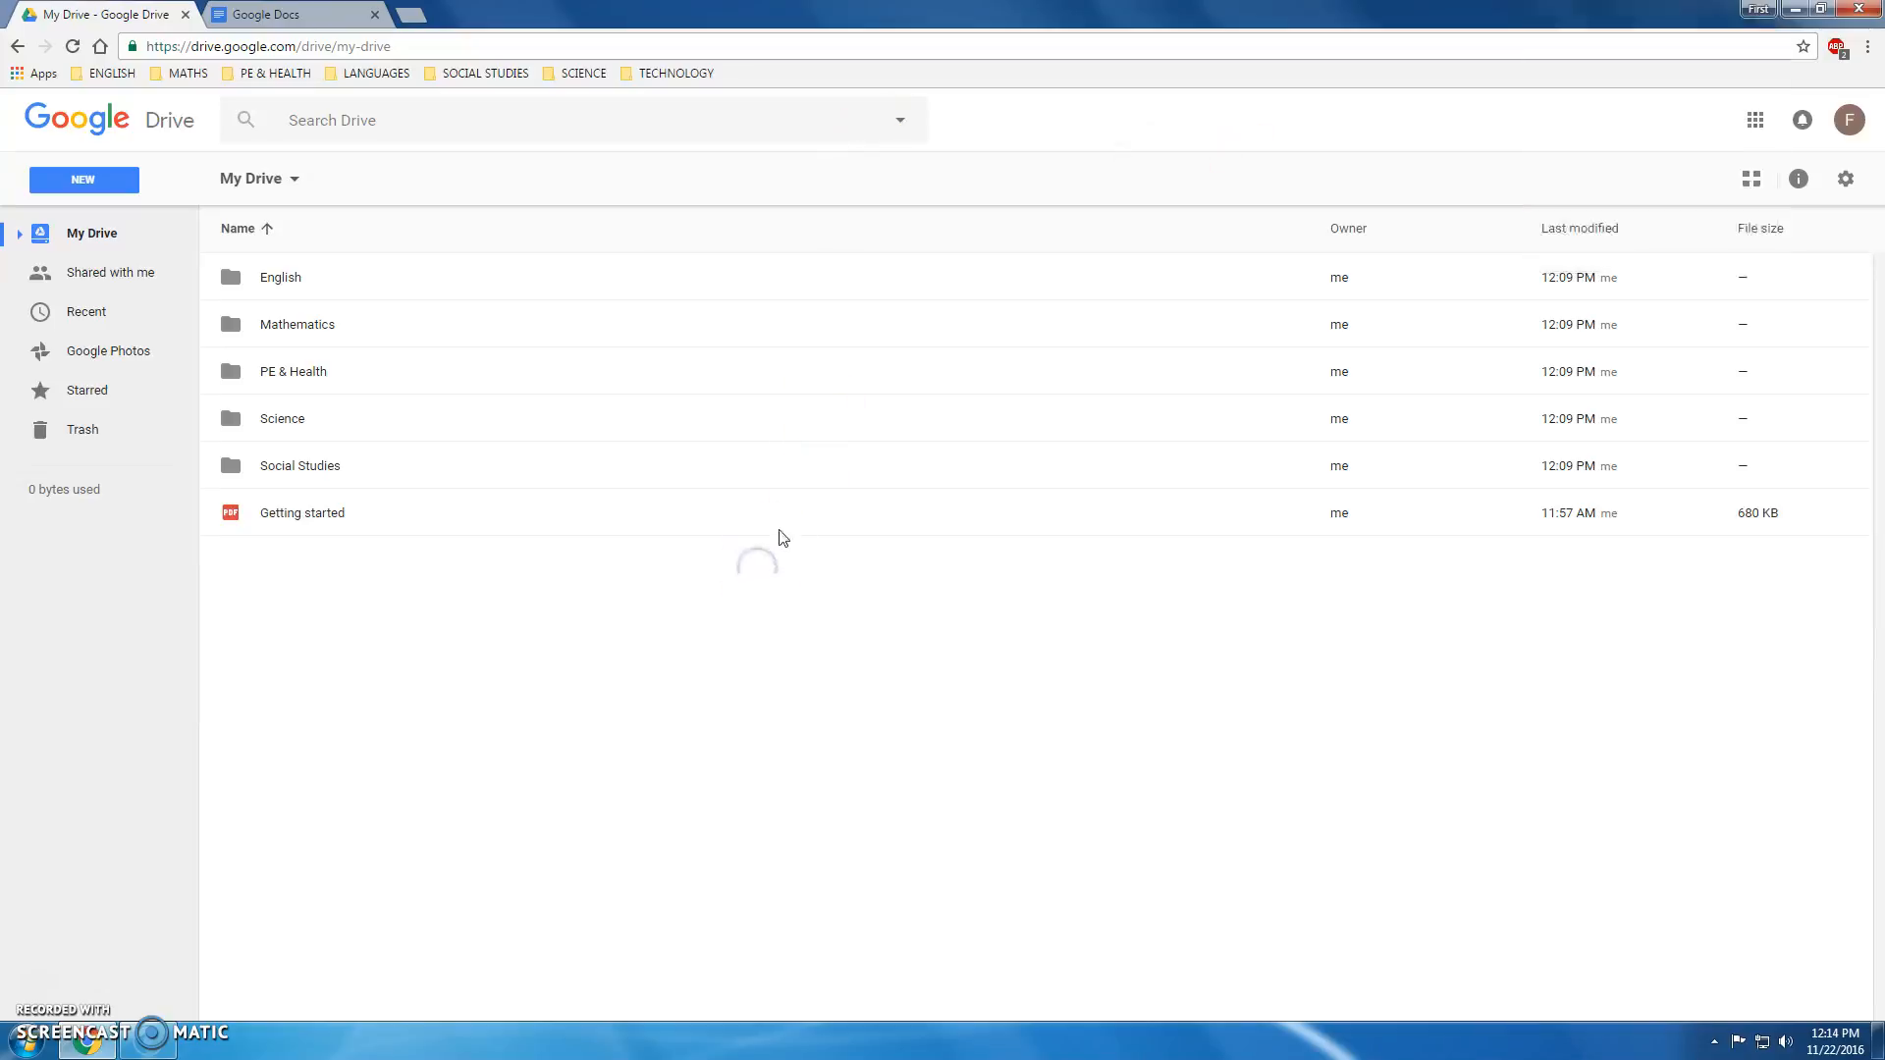
{"action": "left_click", "coordinate": [727, 536]}
{"action": "left_click", "coordinate": [367, 474]}
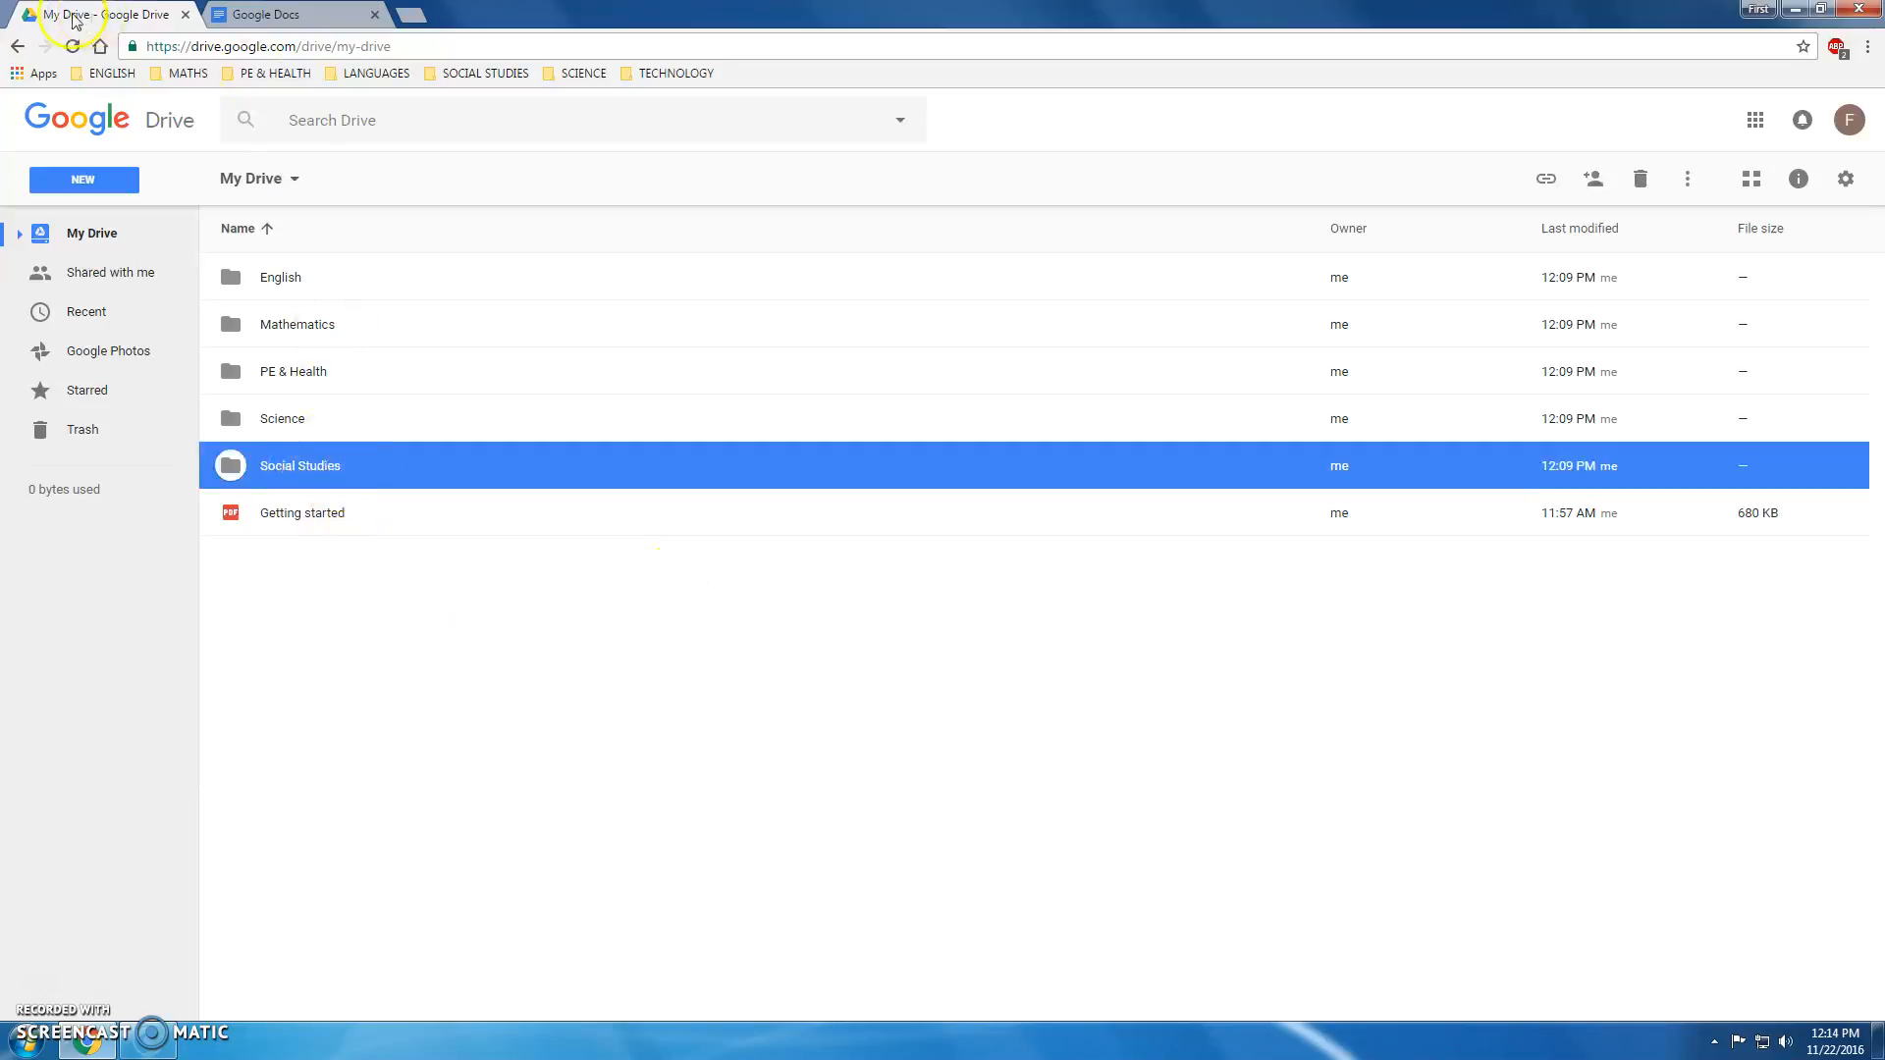
{"action": "left_click", "coordinate": [410, 14]}
{"action": "left_click", "coordinate": [39, 73]}
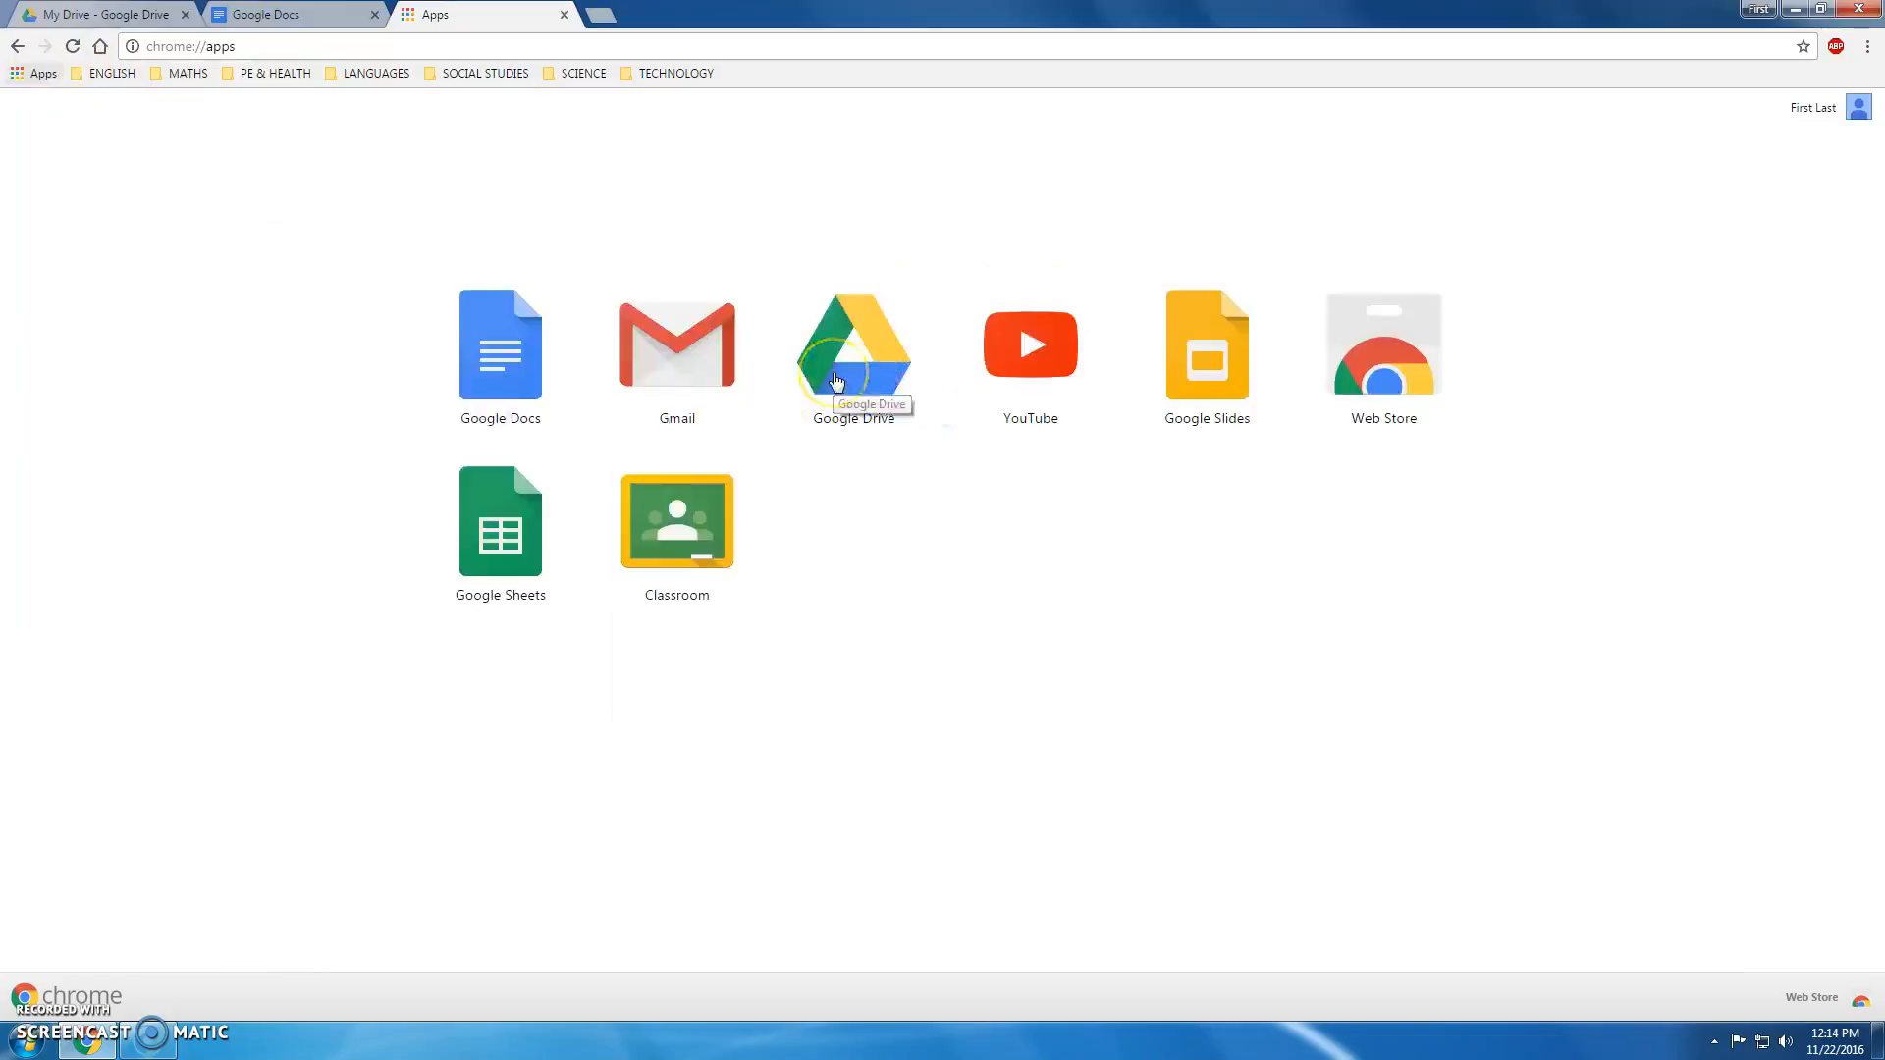
{"action": "left_click", "coordinate": [221, 47]}
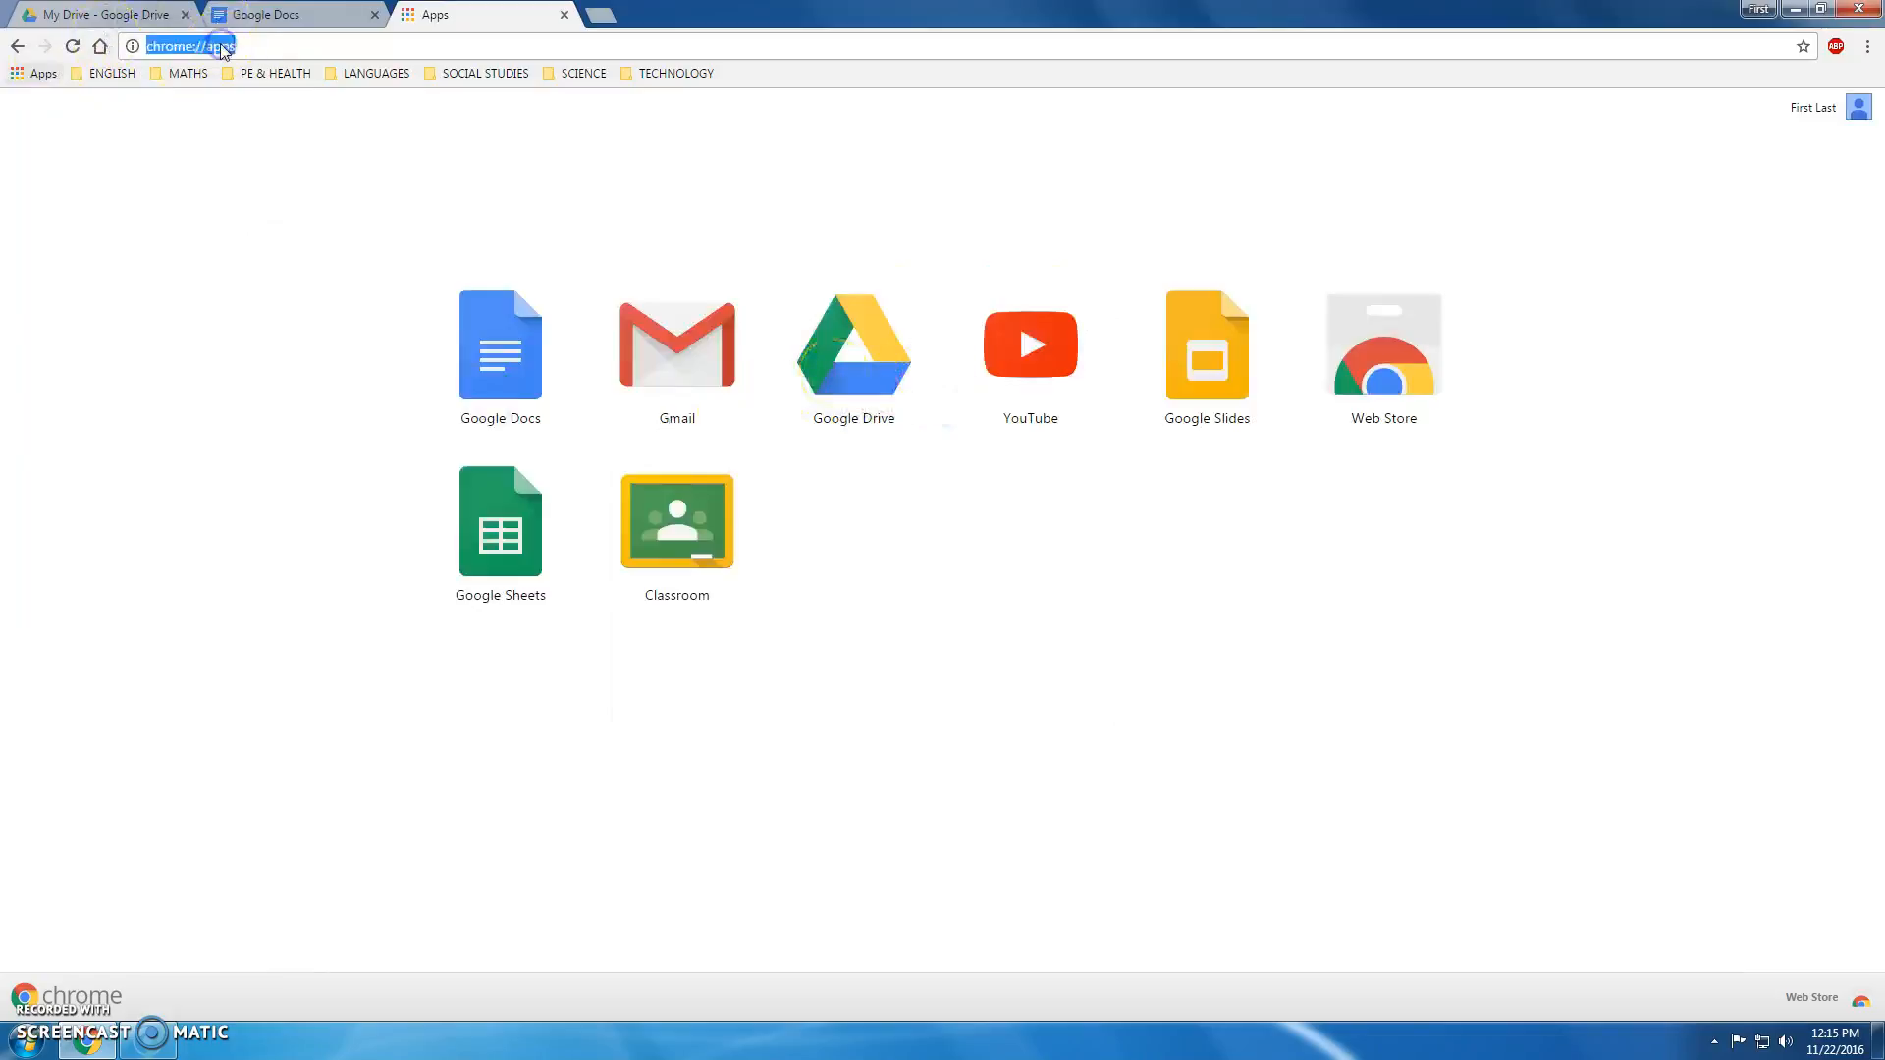
{"action": "type", "text": "drive"}
{"action": "key", "text": "Down"}
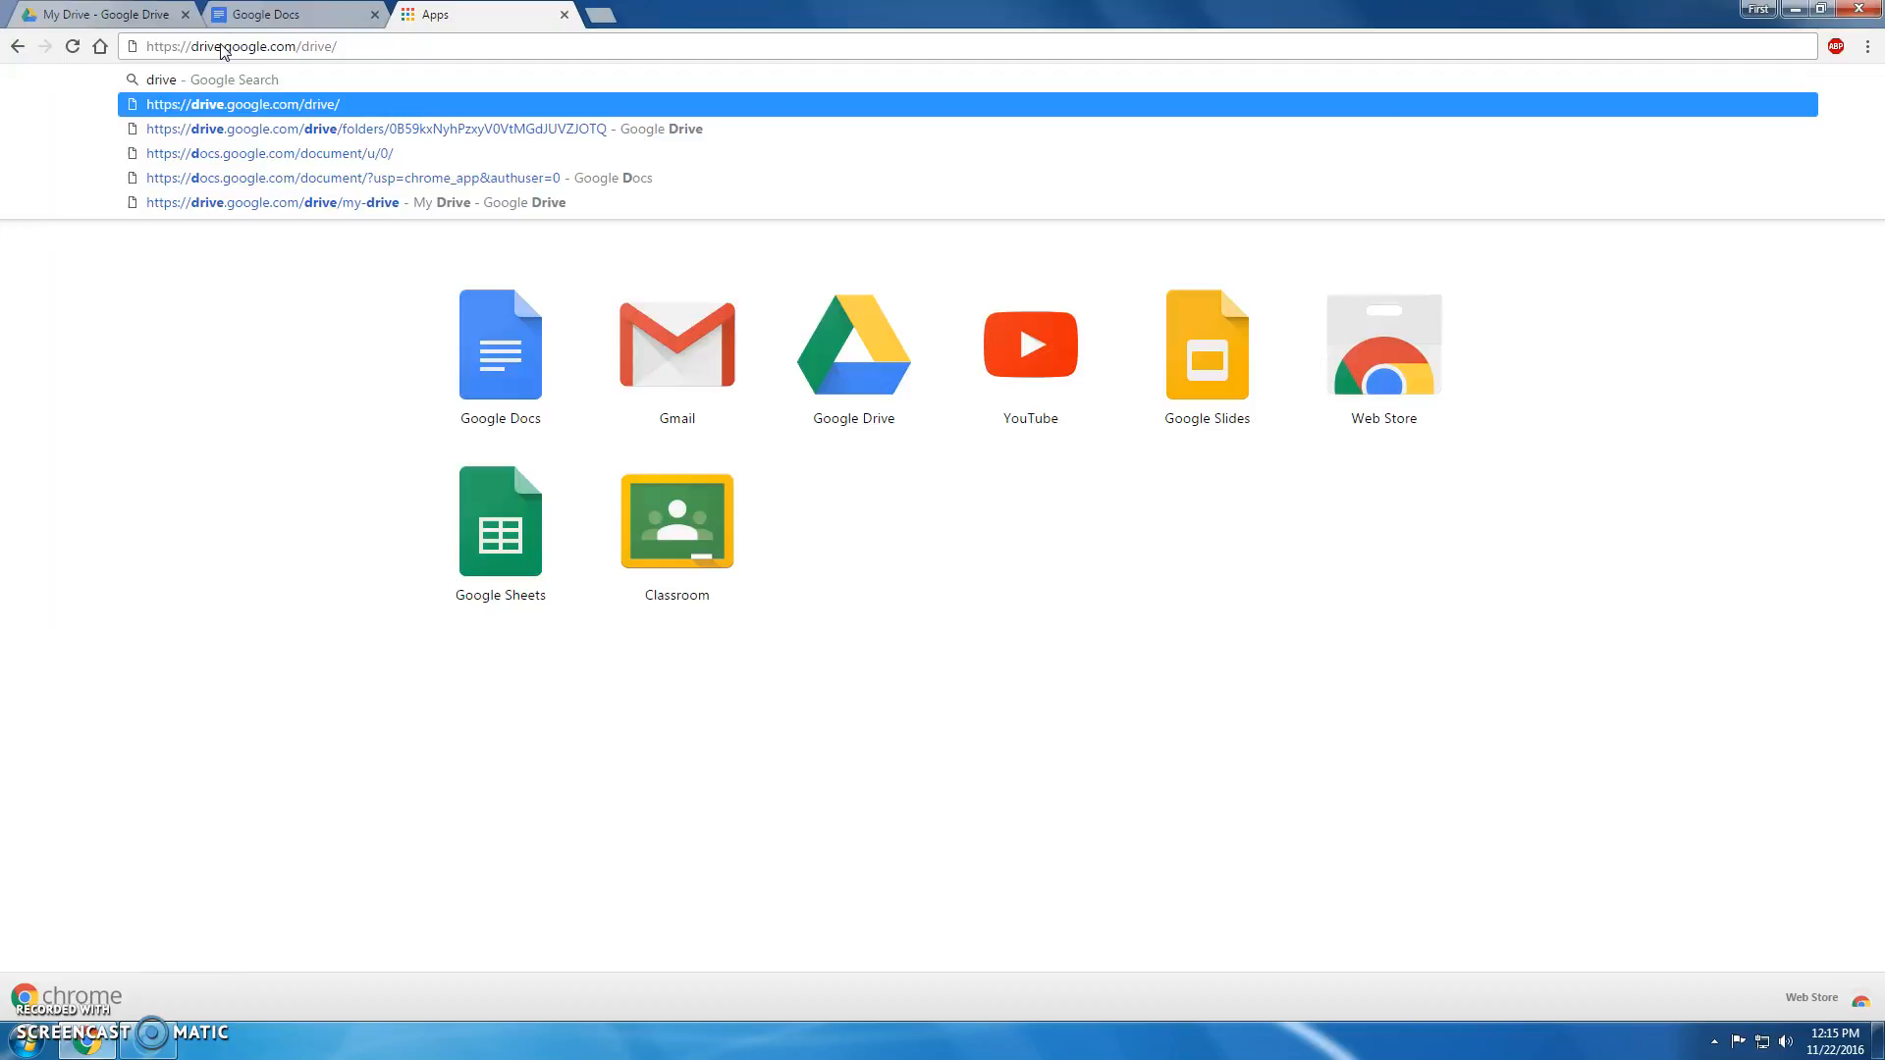
{"action": "left_click", "coordinate": [565, 16]}
Open the Social Studies folder in My Drive and create a blank Google Docs document in it.
{"action": "left_click", "coordinate": [83, 14]}
{"action": "double_click", "coordinate": [284, 467]}
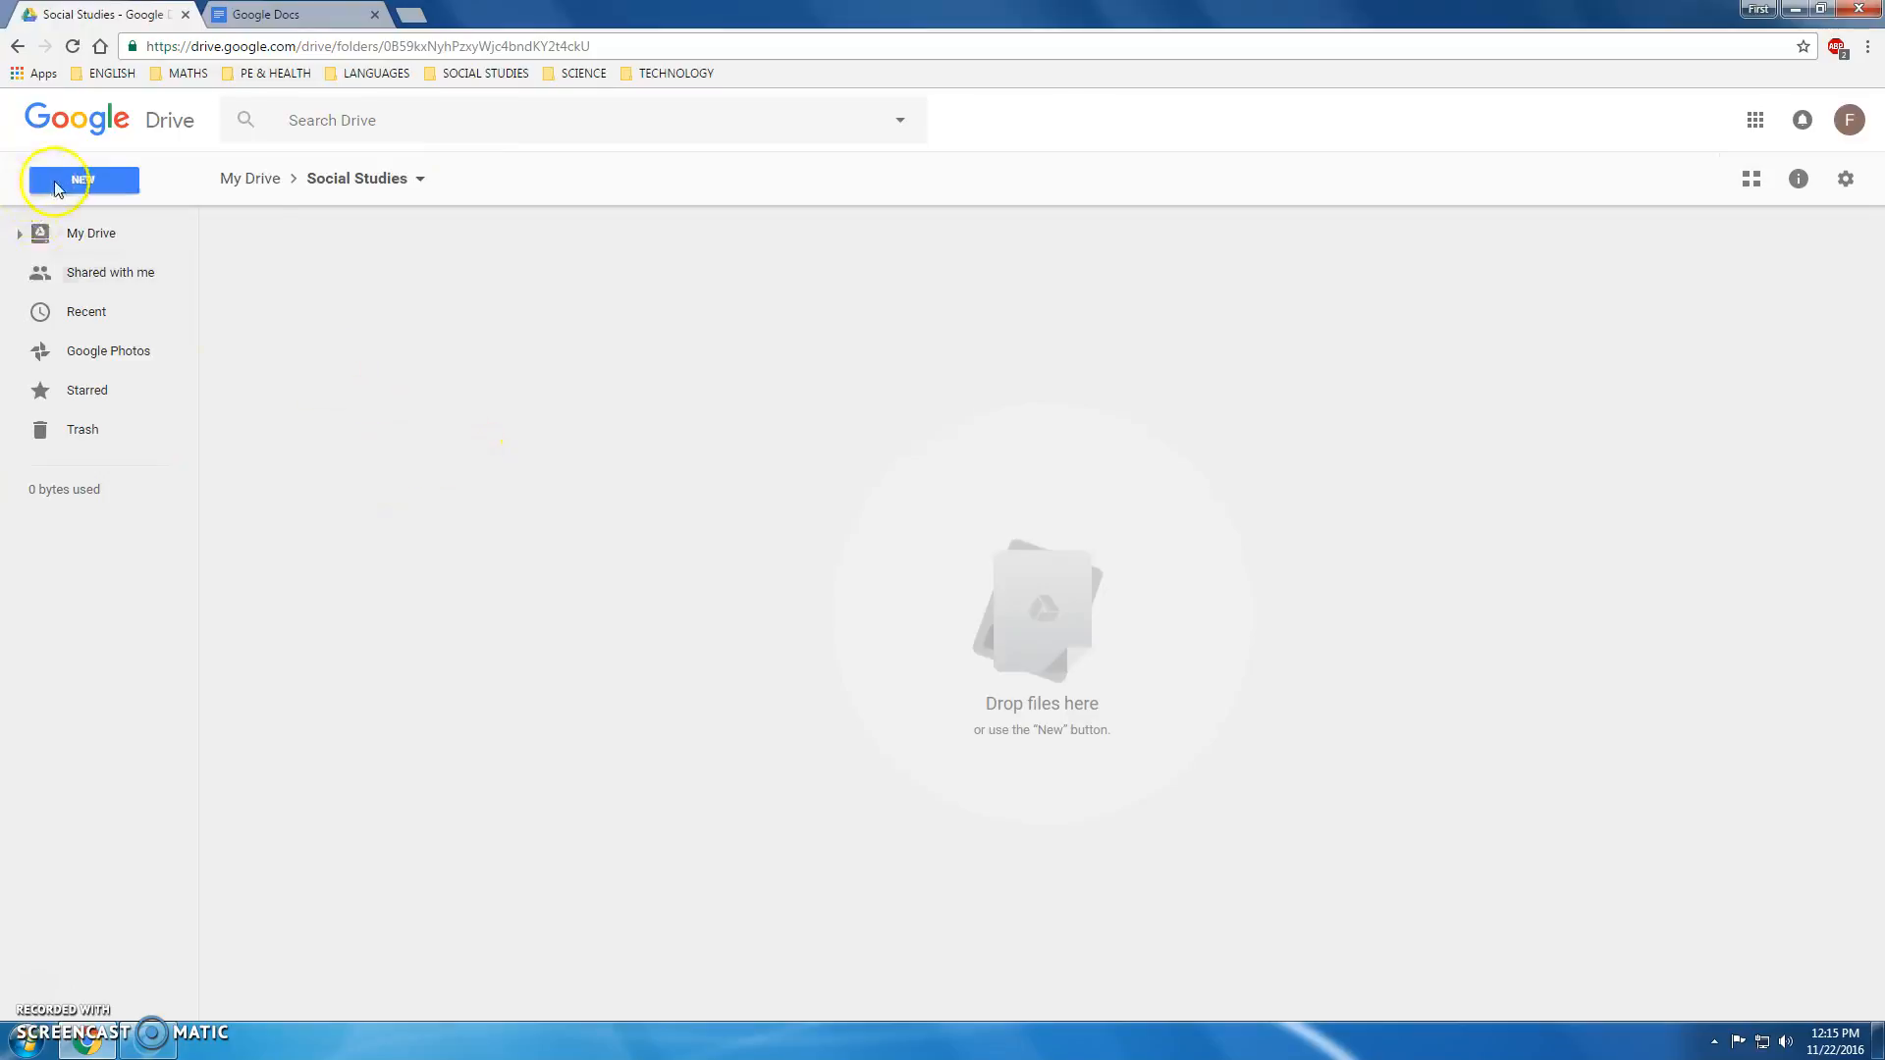
{"action": "left_click", "coordinate": [56, 186]}
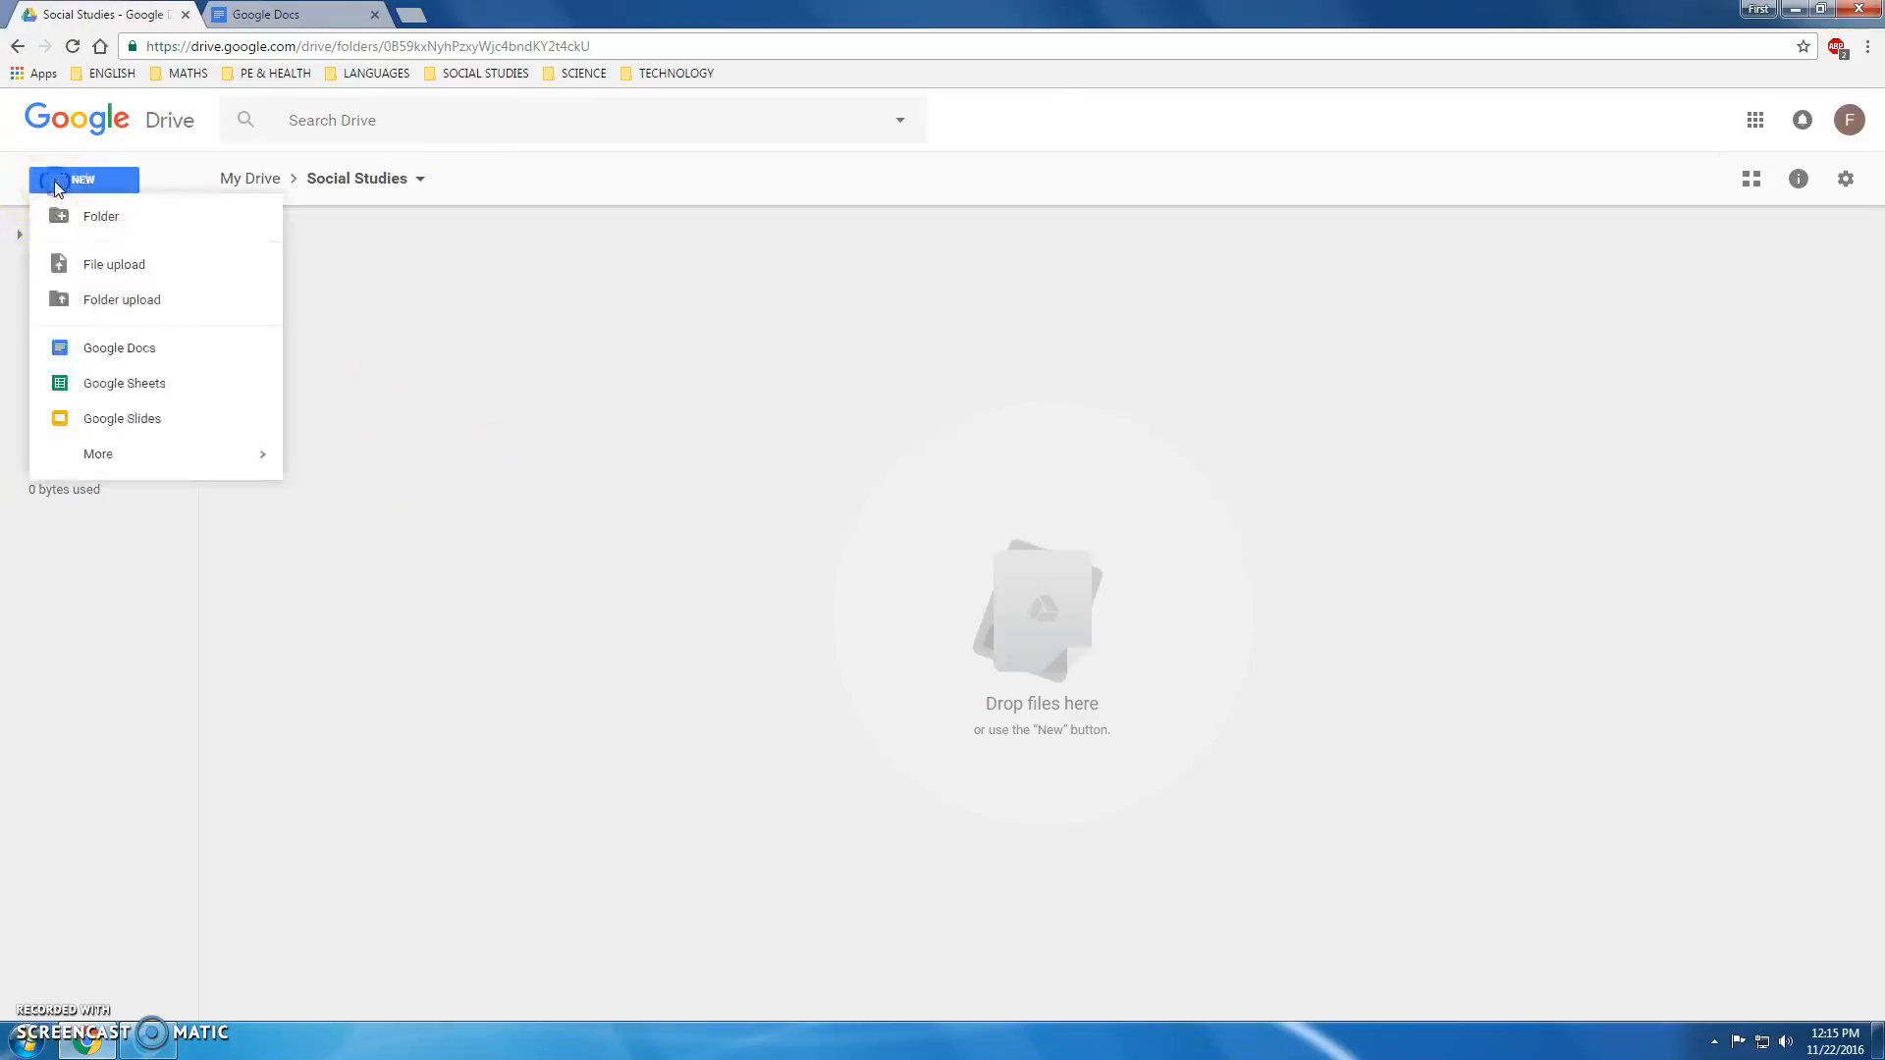
{"action": "left_click", "coordinate": [127, 353]}
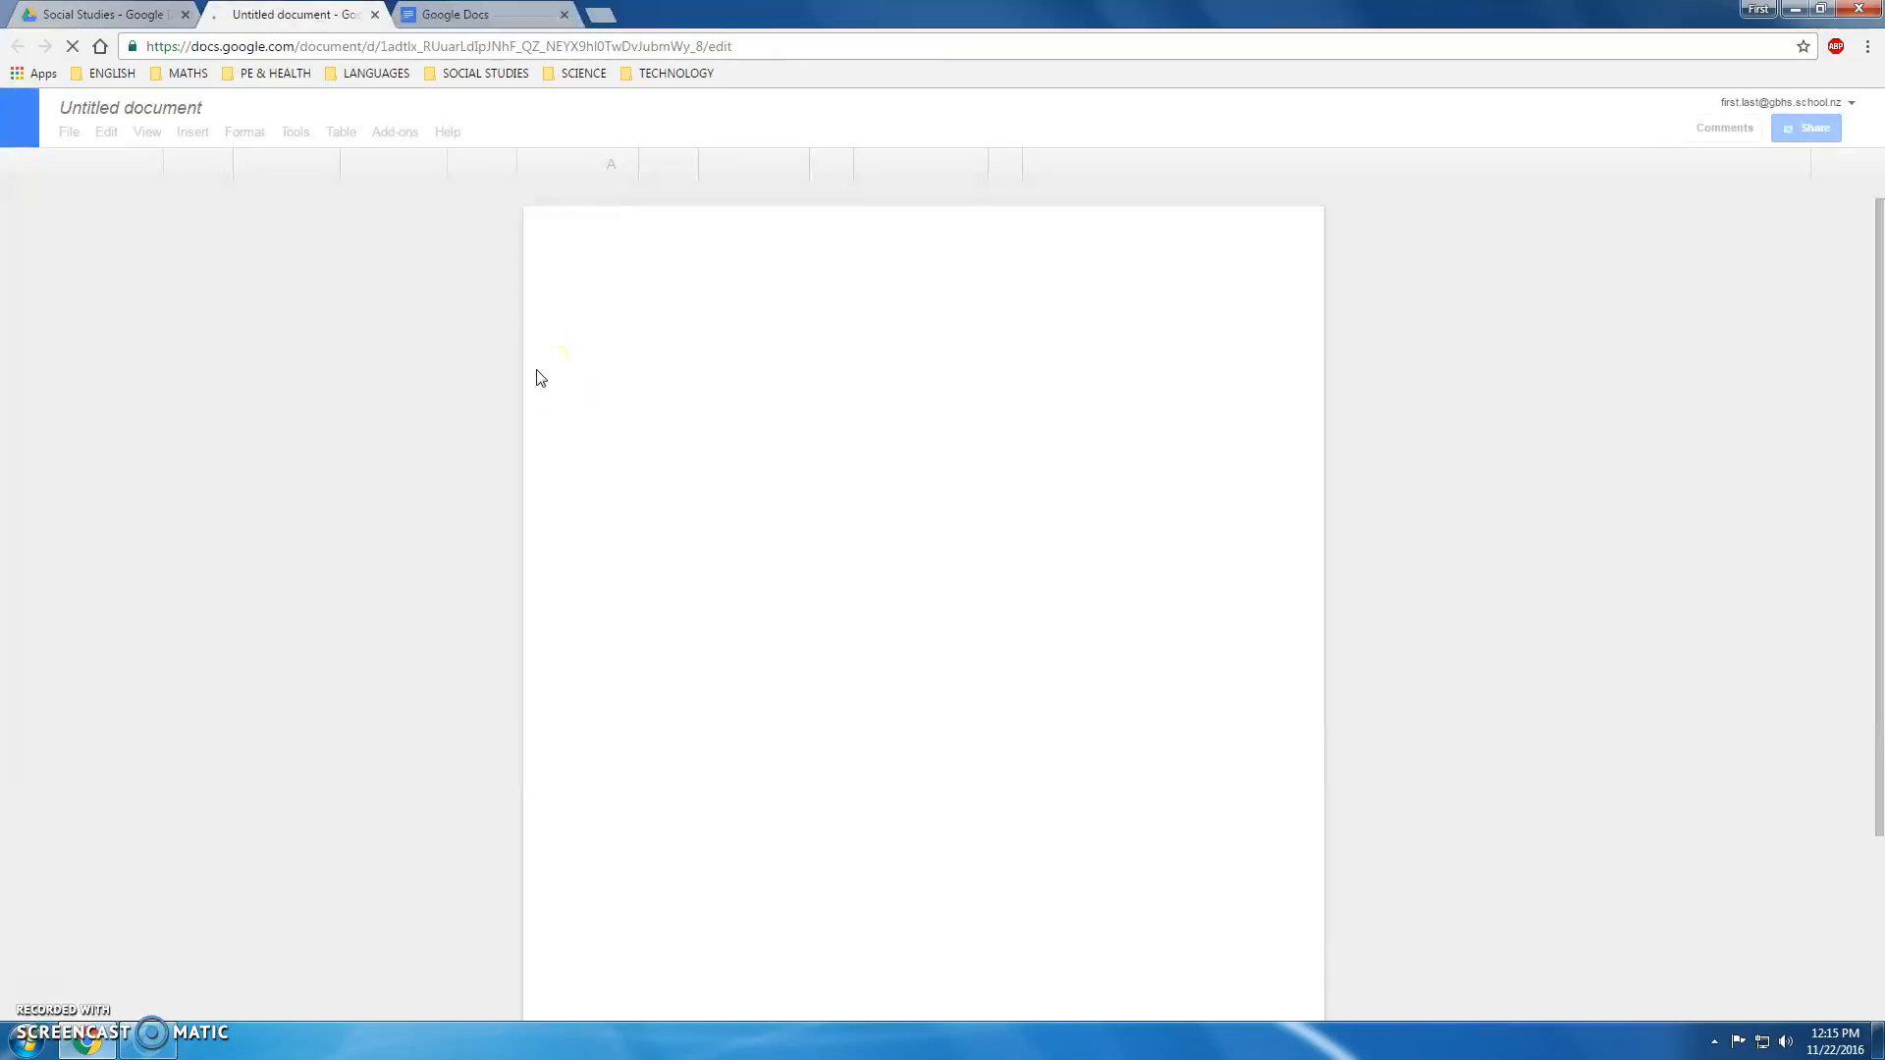
Examine the new document's unique ID in its web address and check the Social Studies folder for the file.
{"action": "left_click", "coordinate": [228, 46]}
{"action": "left_click", "coordinate": [226, 46]}
{"action": "left_click_drag", "start_coordinate": [191, 46], "coordinate": [706, 42]}
{"action": "left_click", "coordinate": [344, 46]}
{"action": "left_click", "coordinate": [383, 47]}
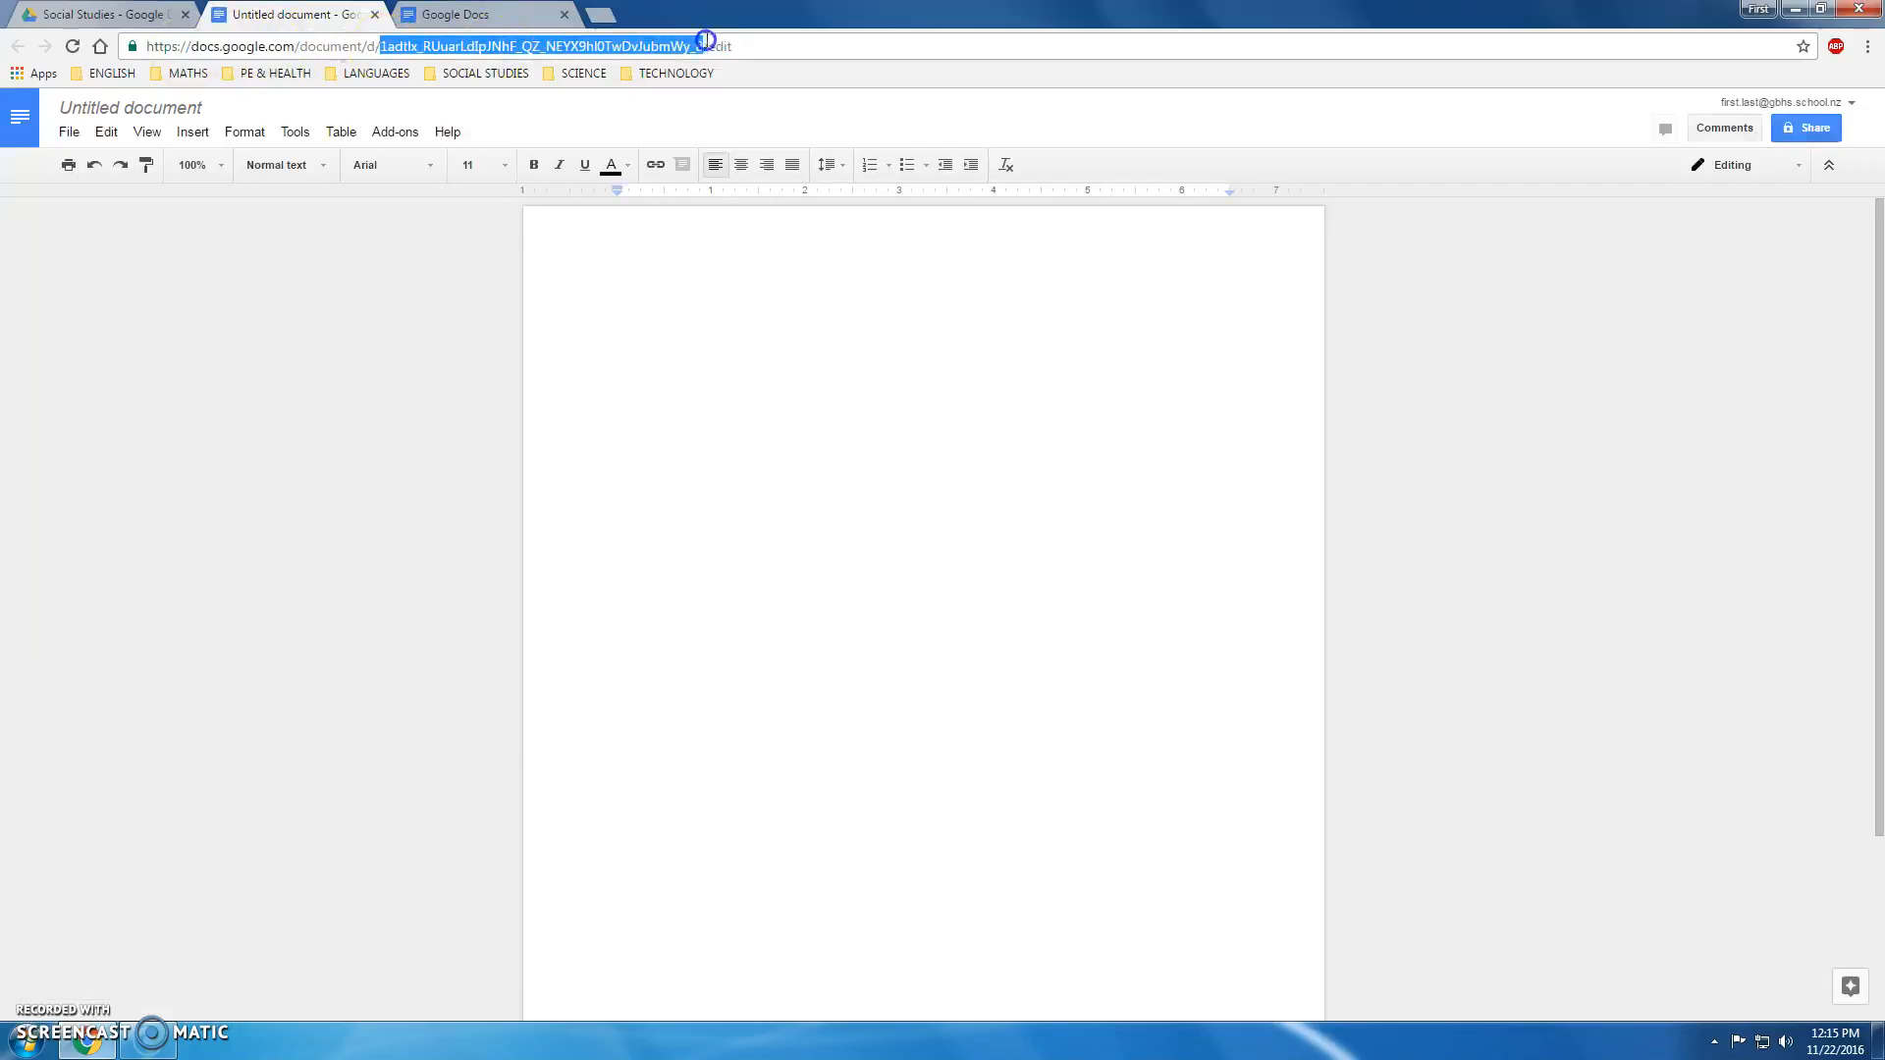
{"action": "left_click", "coordinate": [650, 276]}
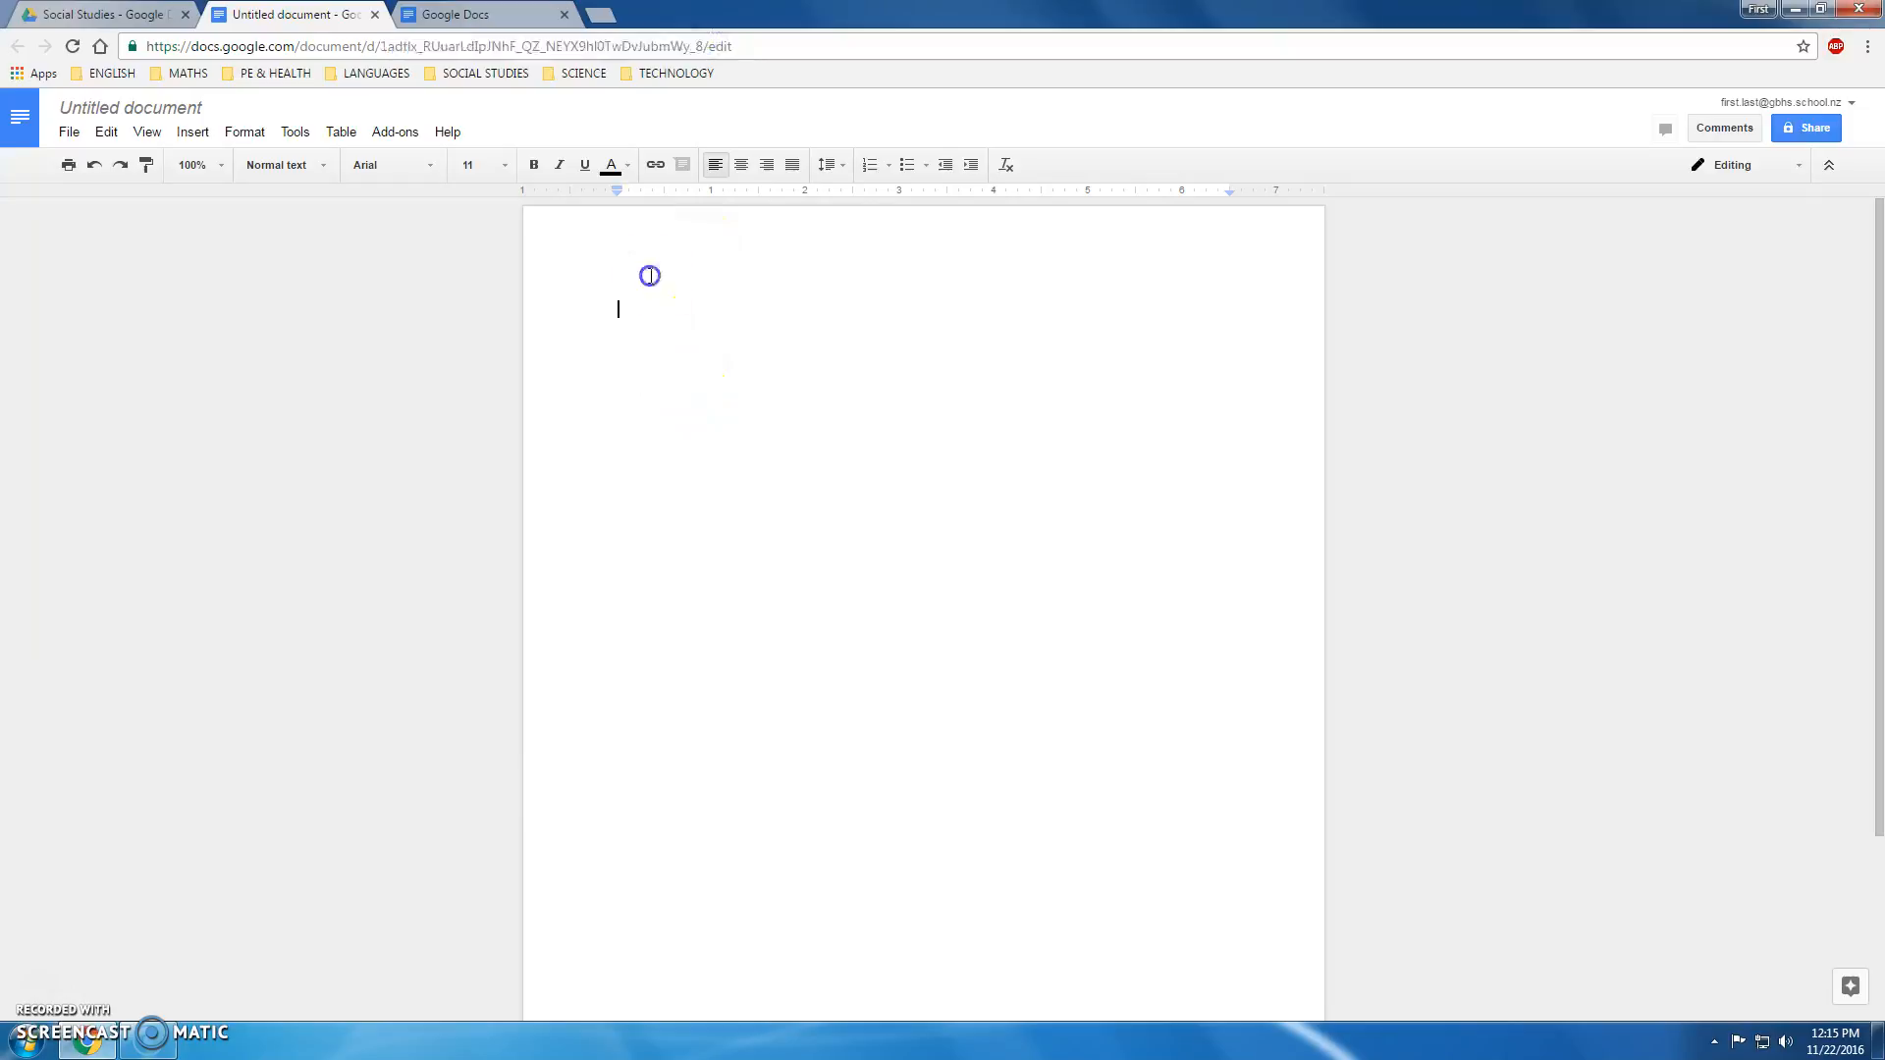
{"action": "left_click", "coordinate": [125, 15]}
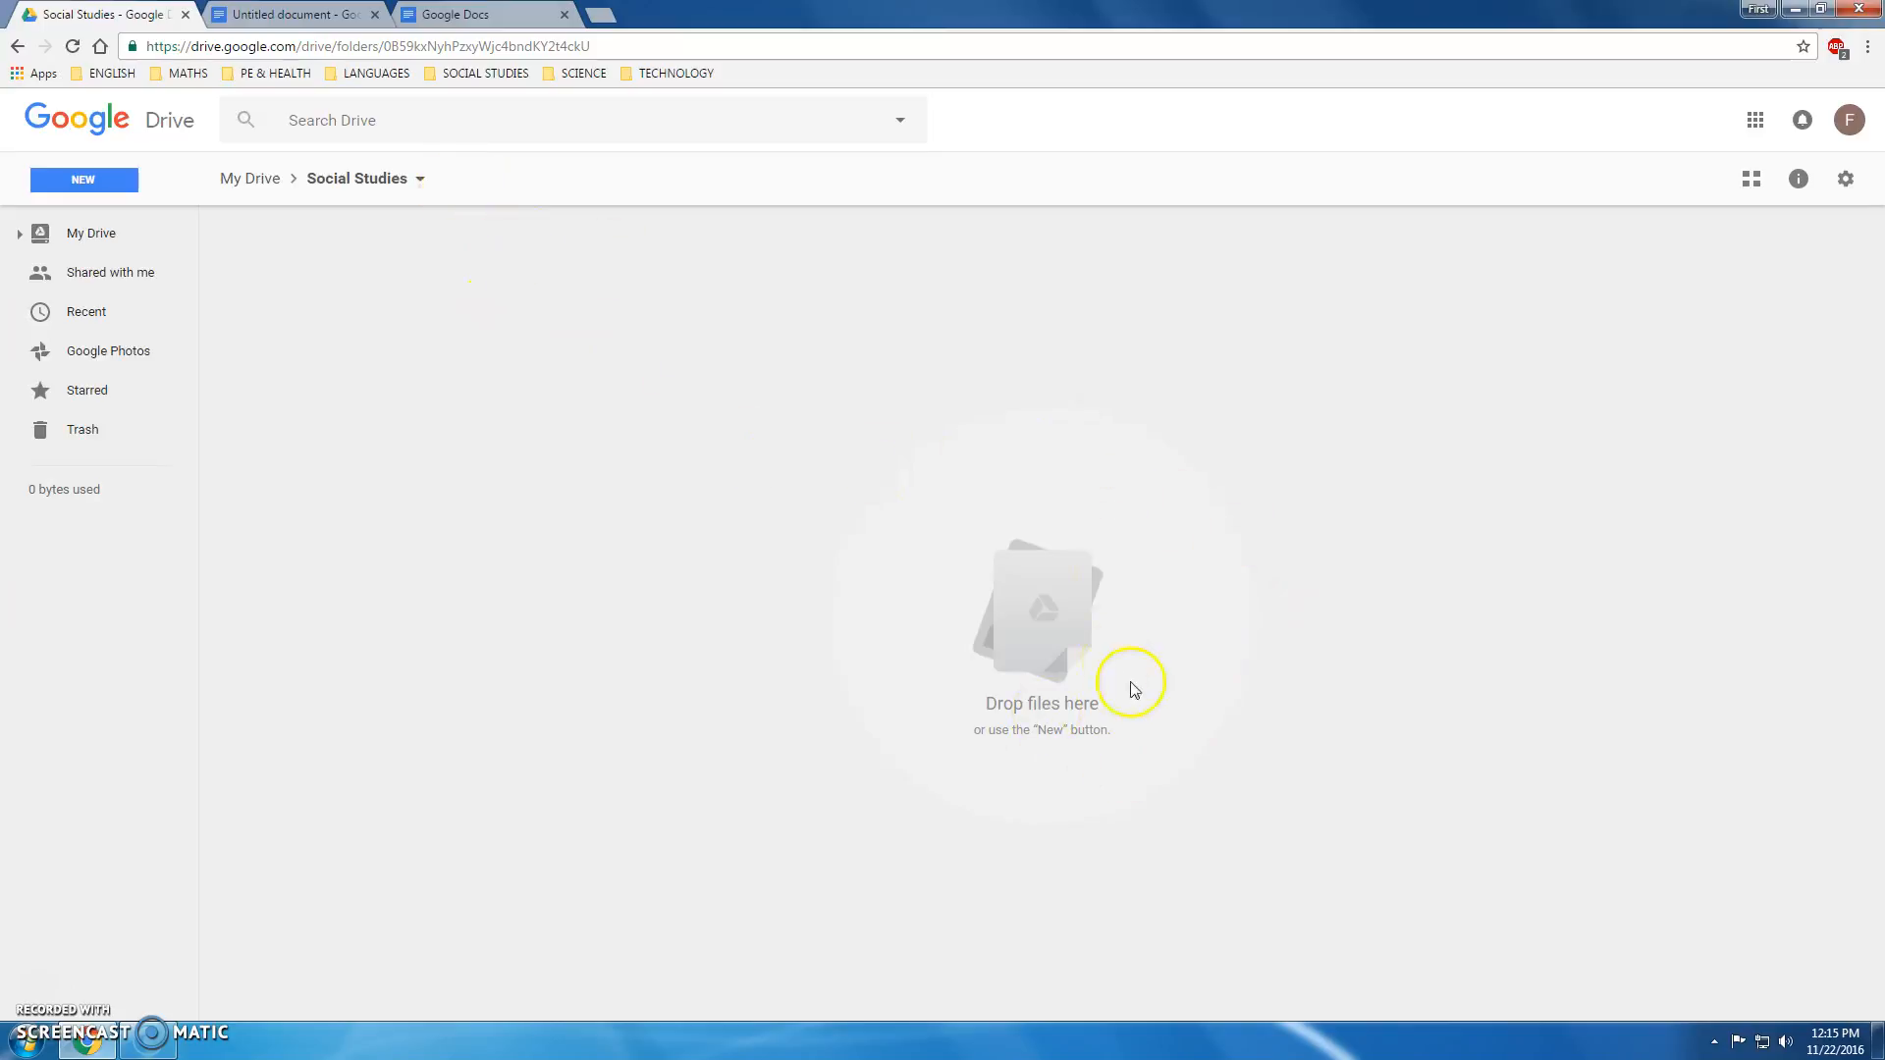
{"action": "left_click", "coordinate": [329, 17]}
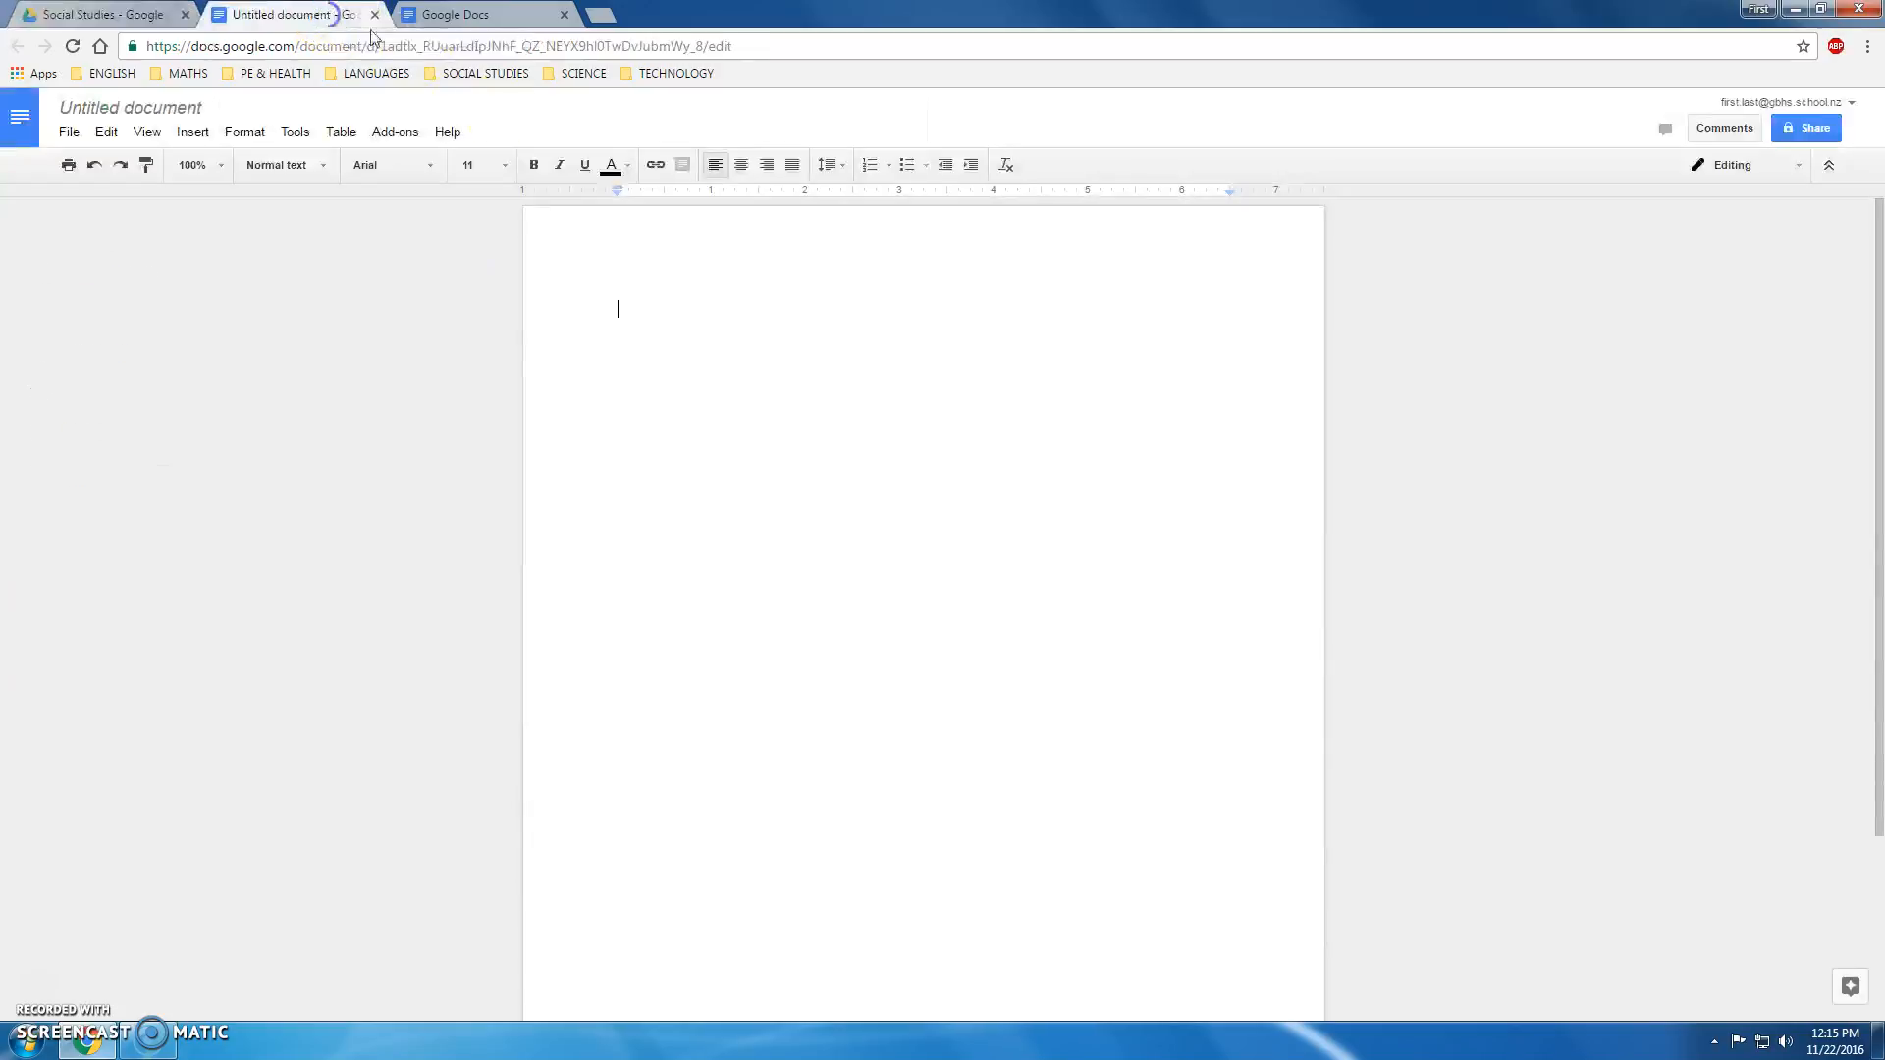
Rename the untitled document as "Research Assignment - First Last".
{"action": "left_click", "coordinate": [177, 108]}
{"action": "type", "text": "res"}
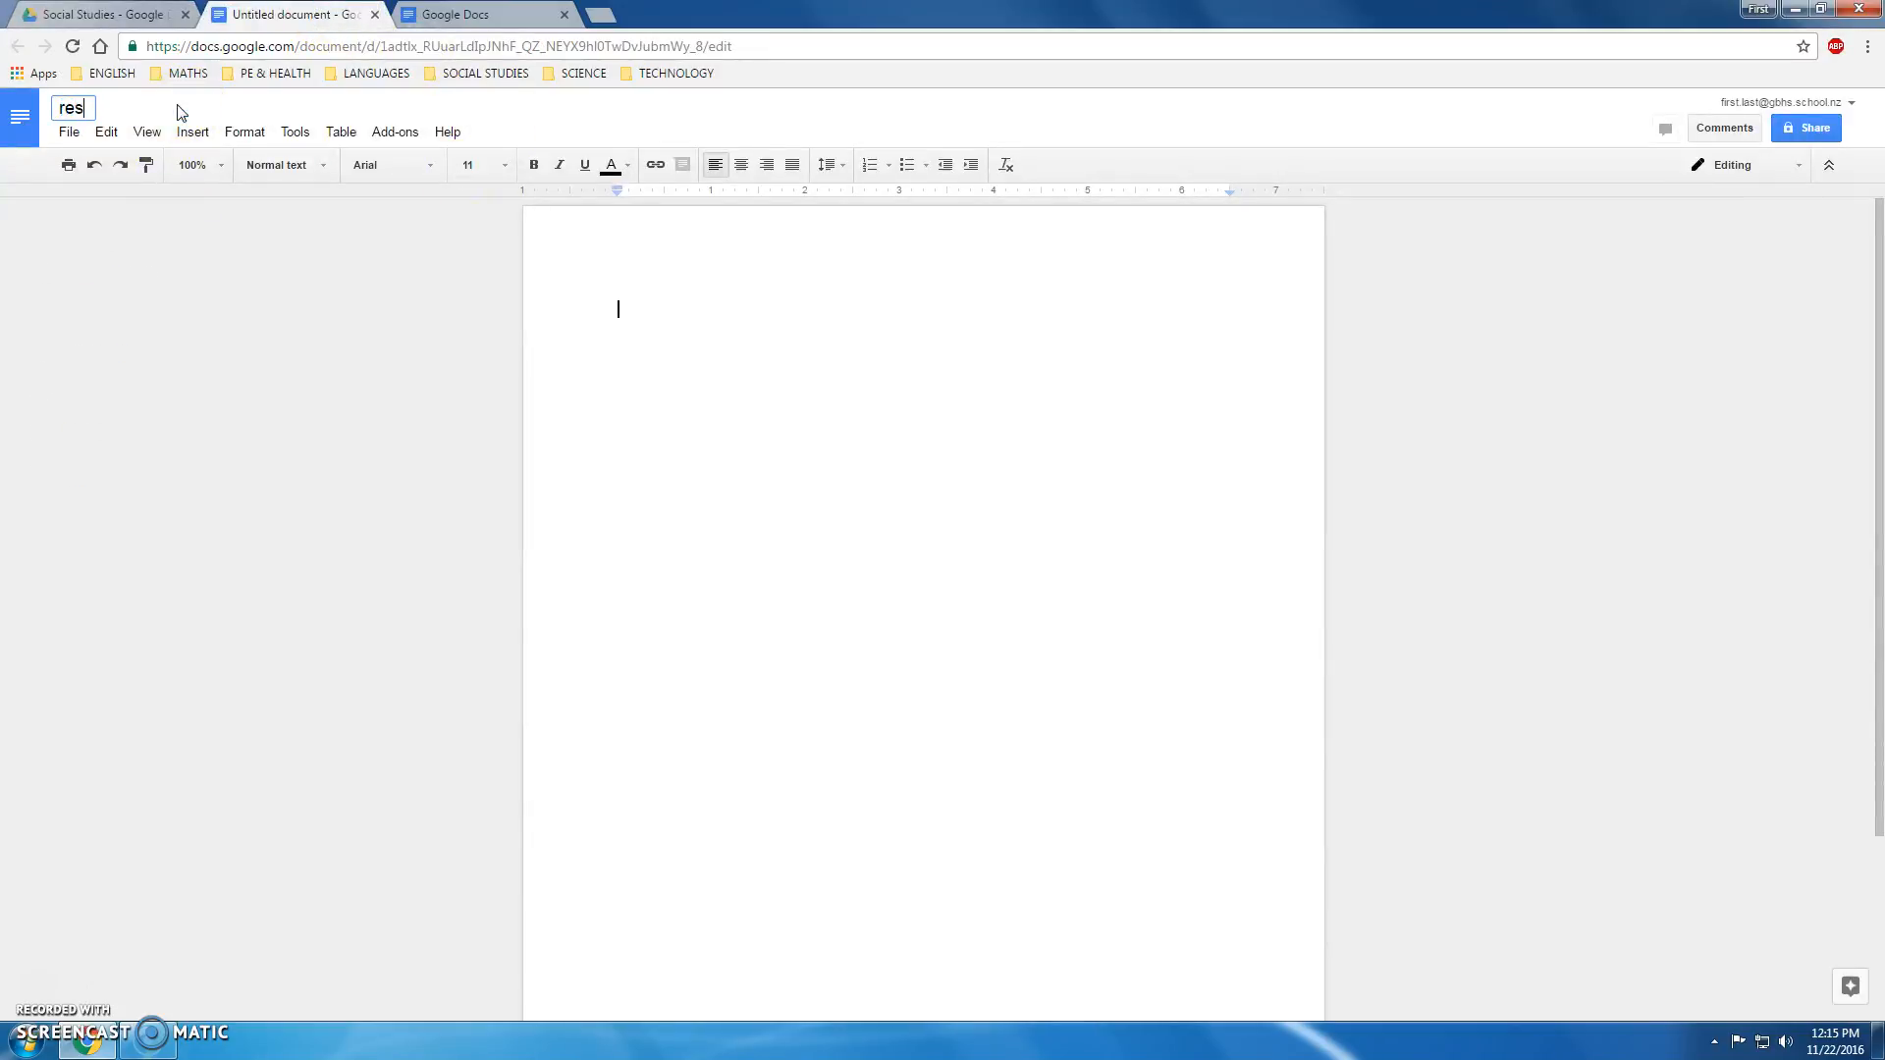
{"action": "key", "text": "BackSpace"}
{"action": "key", "text": "BackSpace"}
{"action": "key", "text": "BackSpace"}
{"action": "type", "text": "Res"}
{"action": "key", "text": "BackSpace"}
{"action": "key", "text": "BackSpace"}
{"action": "key", "text": "BackSpace"}
{"action": "type", "text": "Research aa"}
{"action": "key", "text": "BackSpace"}
{"action": "key", "text": "BackSpace"}
{"action": "type", "text": "Assignment - First Last"}
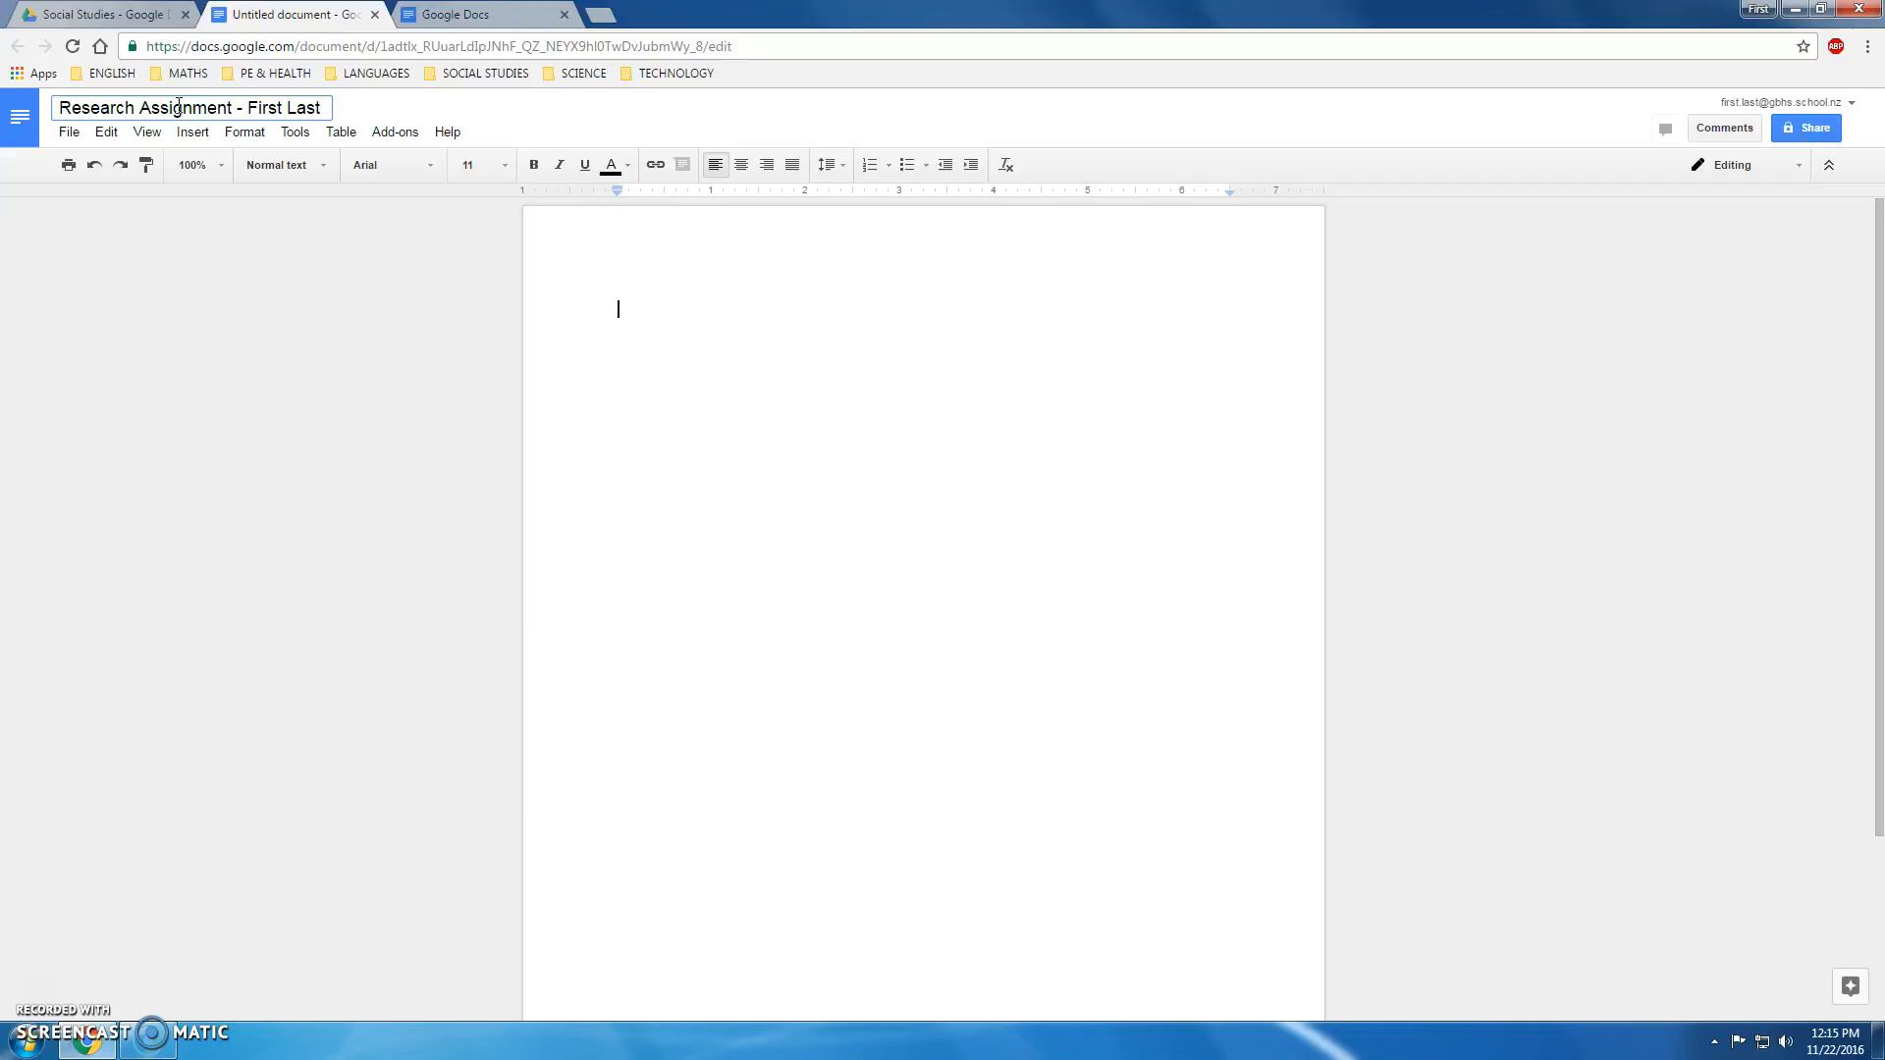
Write the heading "Research Assignment - First Last" in the document, followed by the line "Topic: Gallipolli" below it.
{"action": "left_click", "coordinate": [673, 284]}
{"action": "type", "text": "Rese"}
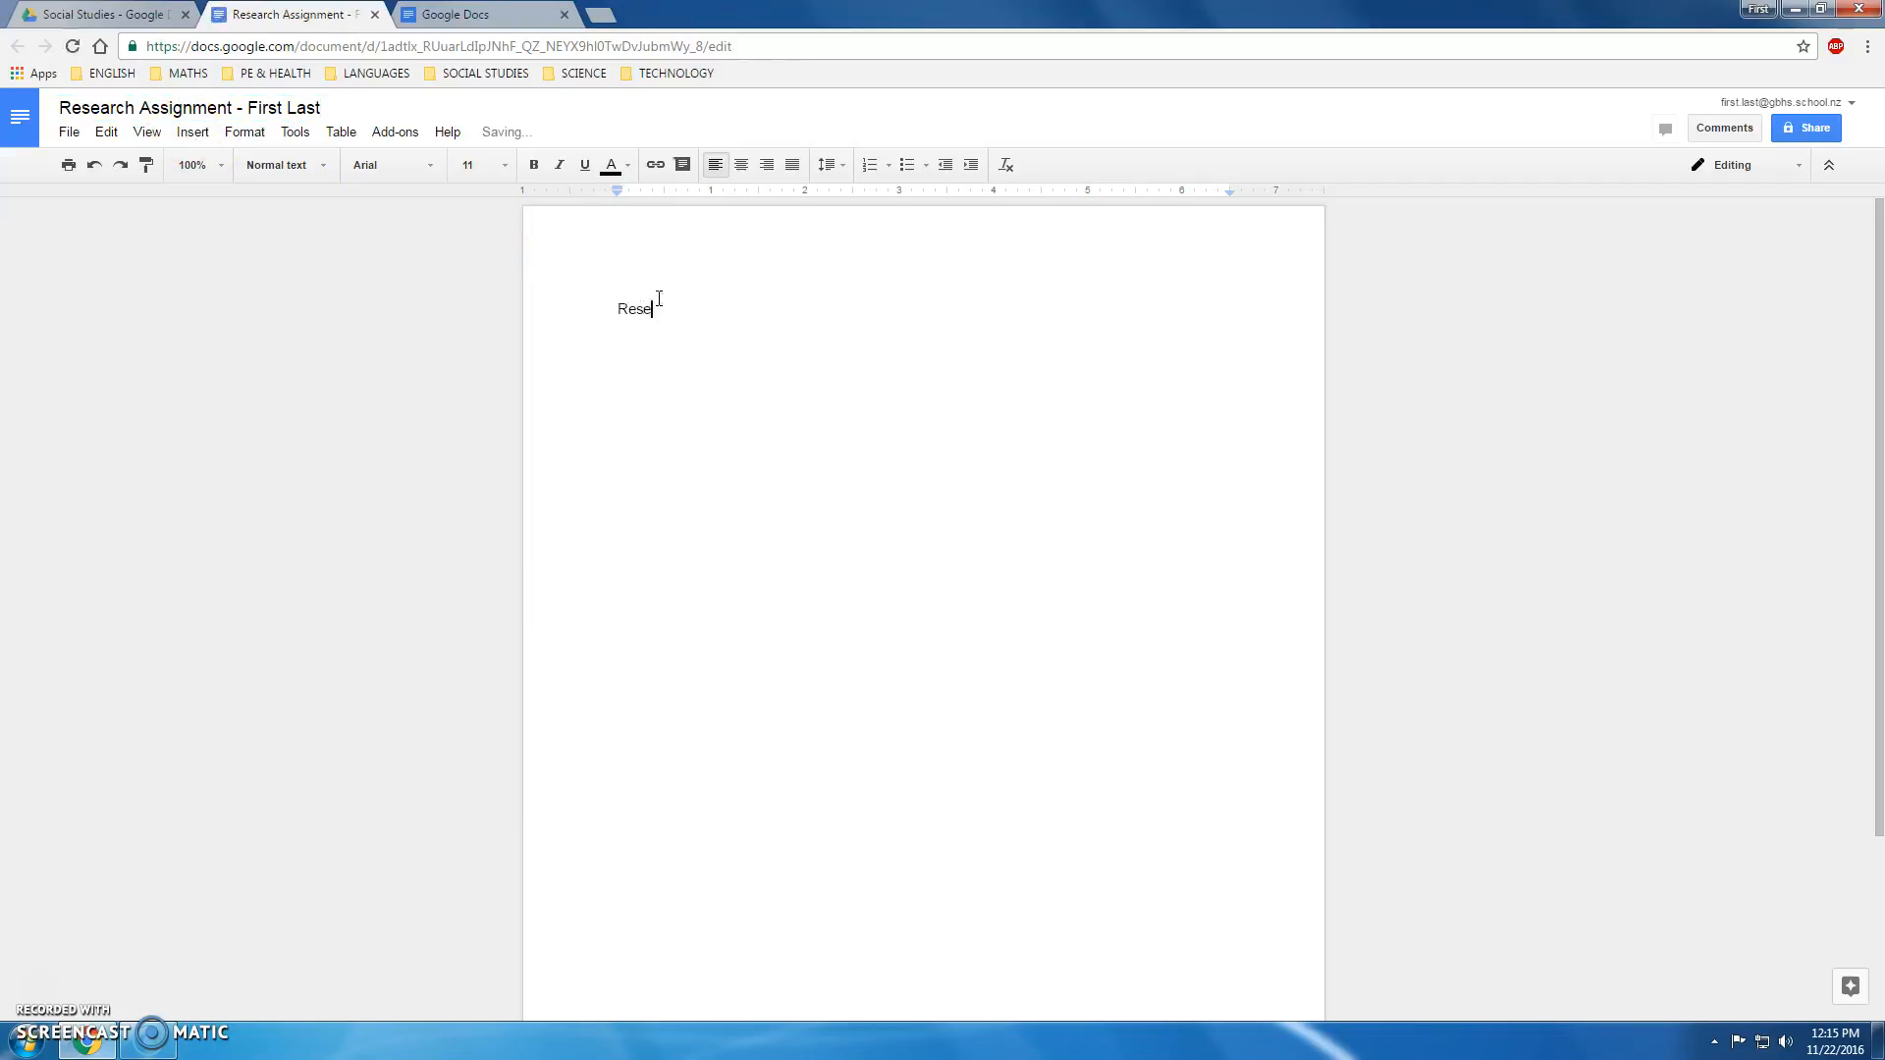
{"action": "type", "text": "arch Assignment - First Last"}
{"action": "key", "text": "Return"}
{"action": "key", "text": "Return"}
{"action": "type", "text": "Topic: Gallipoli"}
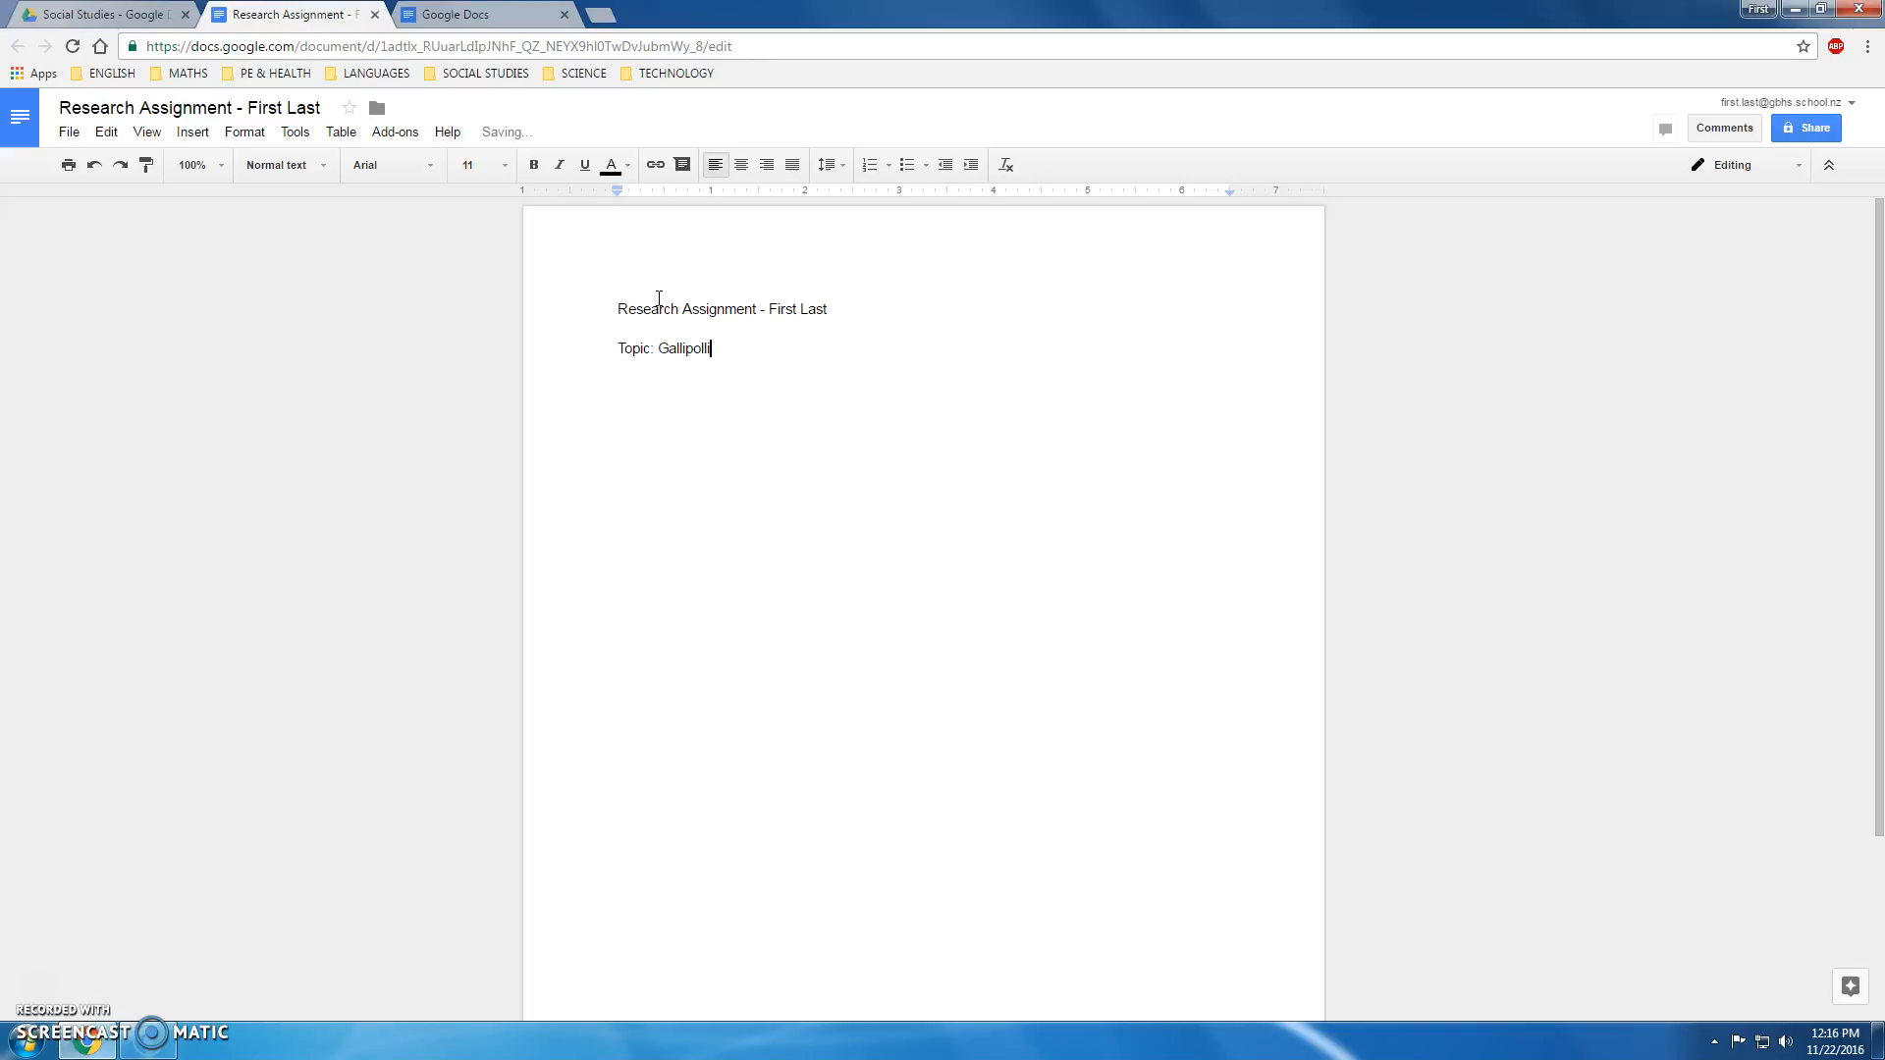
{"action": "key", "text": "Return"}
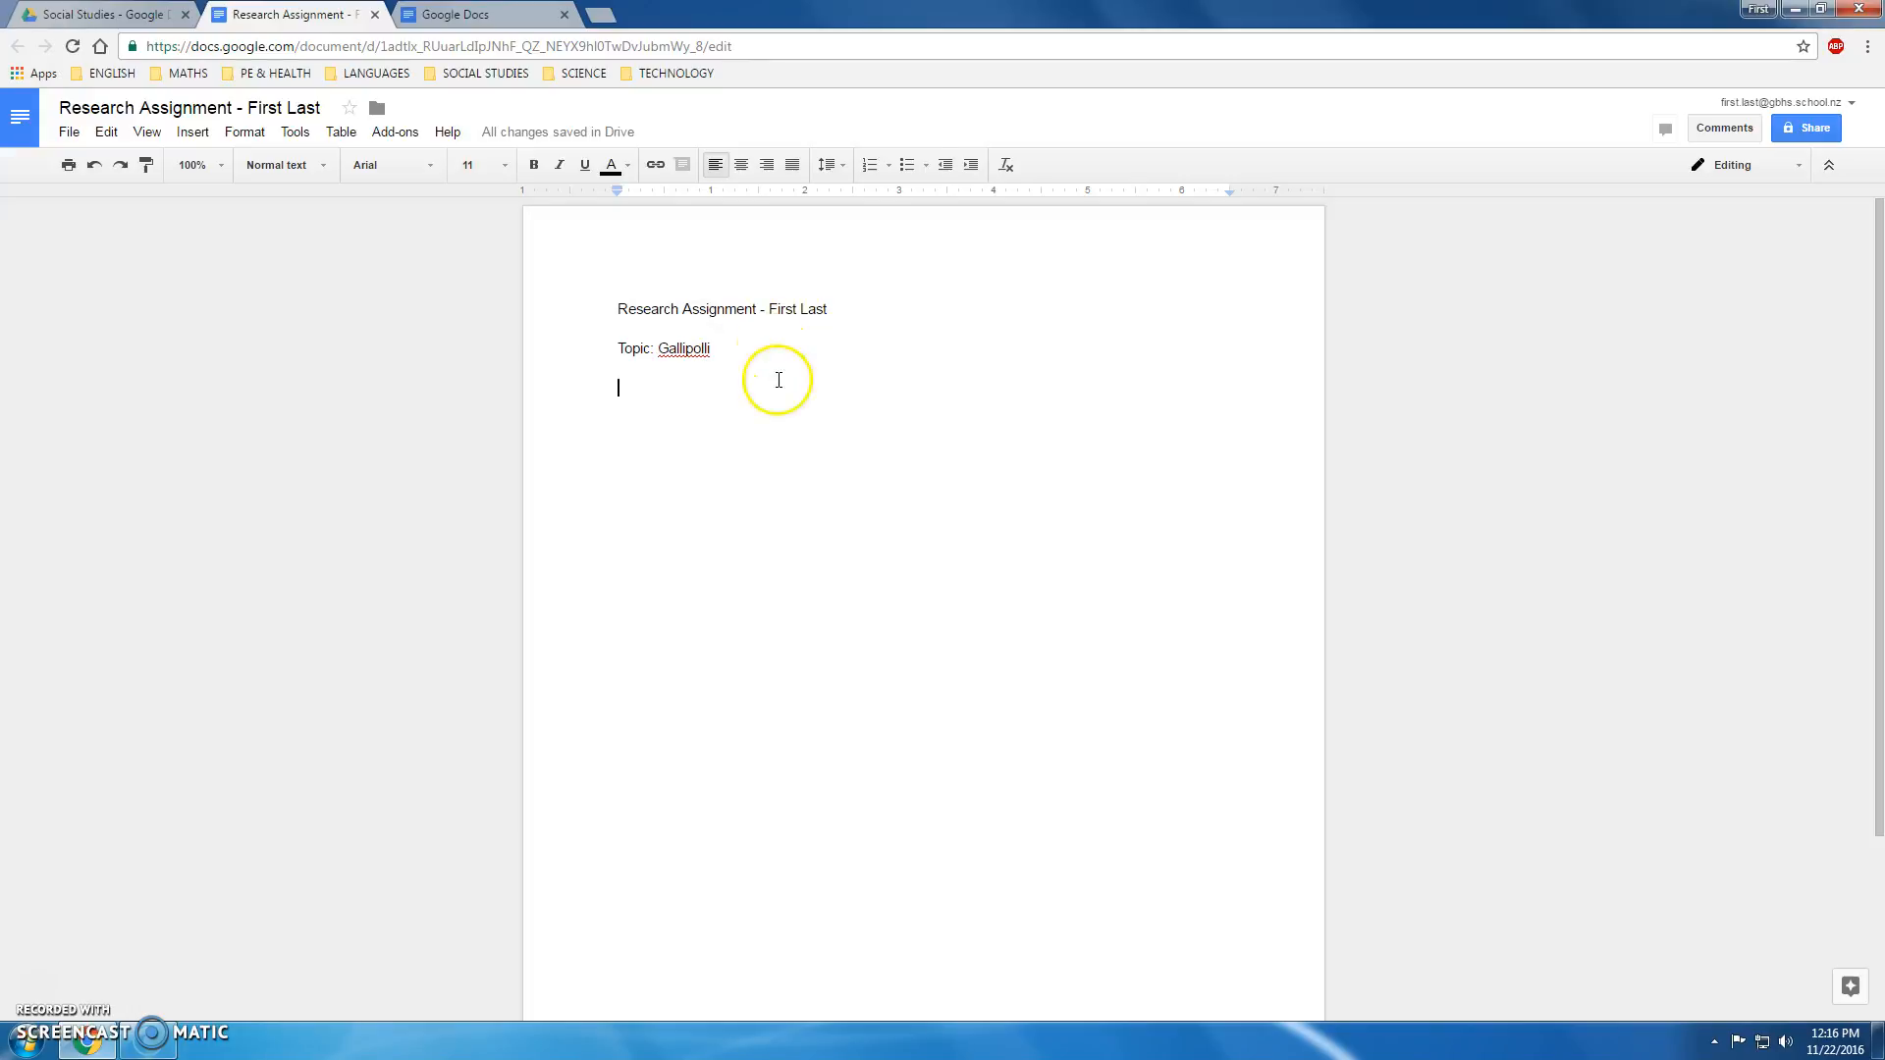
Try to share the document with a contact, entering the contact's name and giving the Can edit permission.
{"action": "left_click", "coordinate": [1789, 129]}
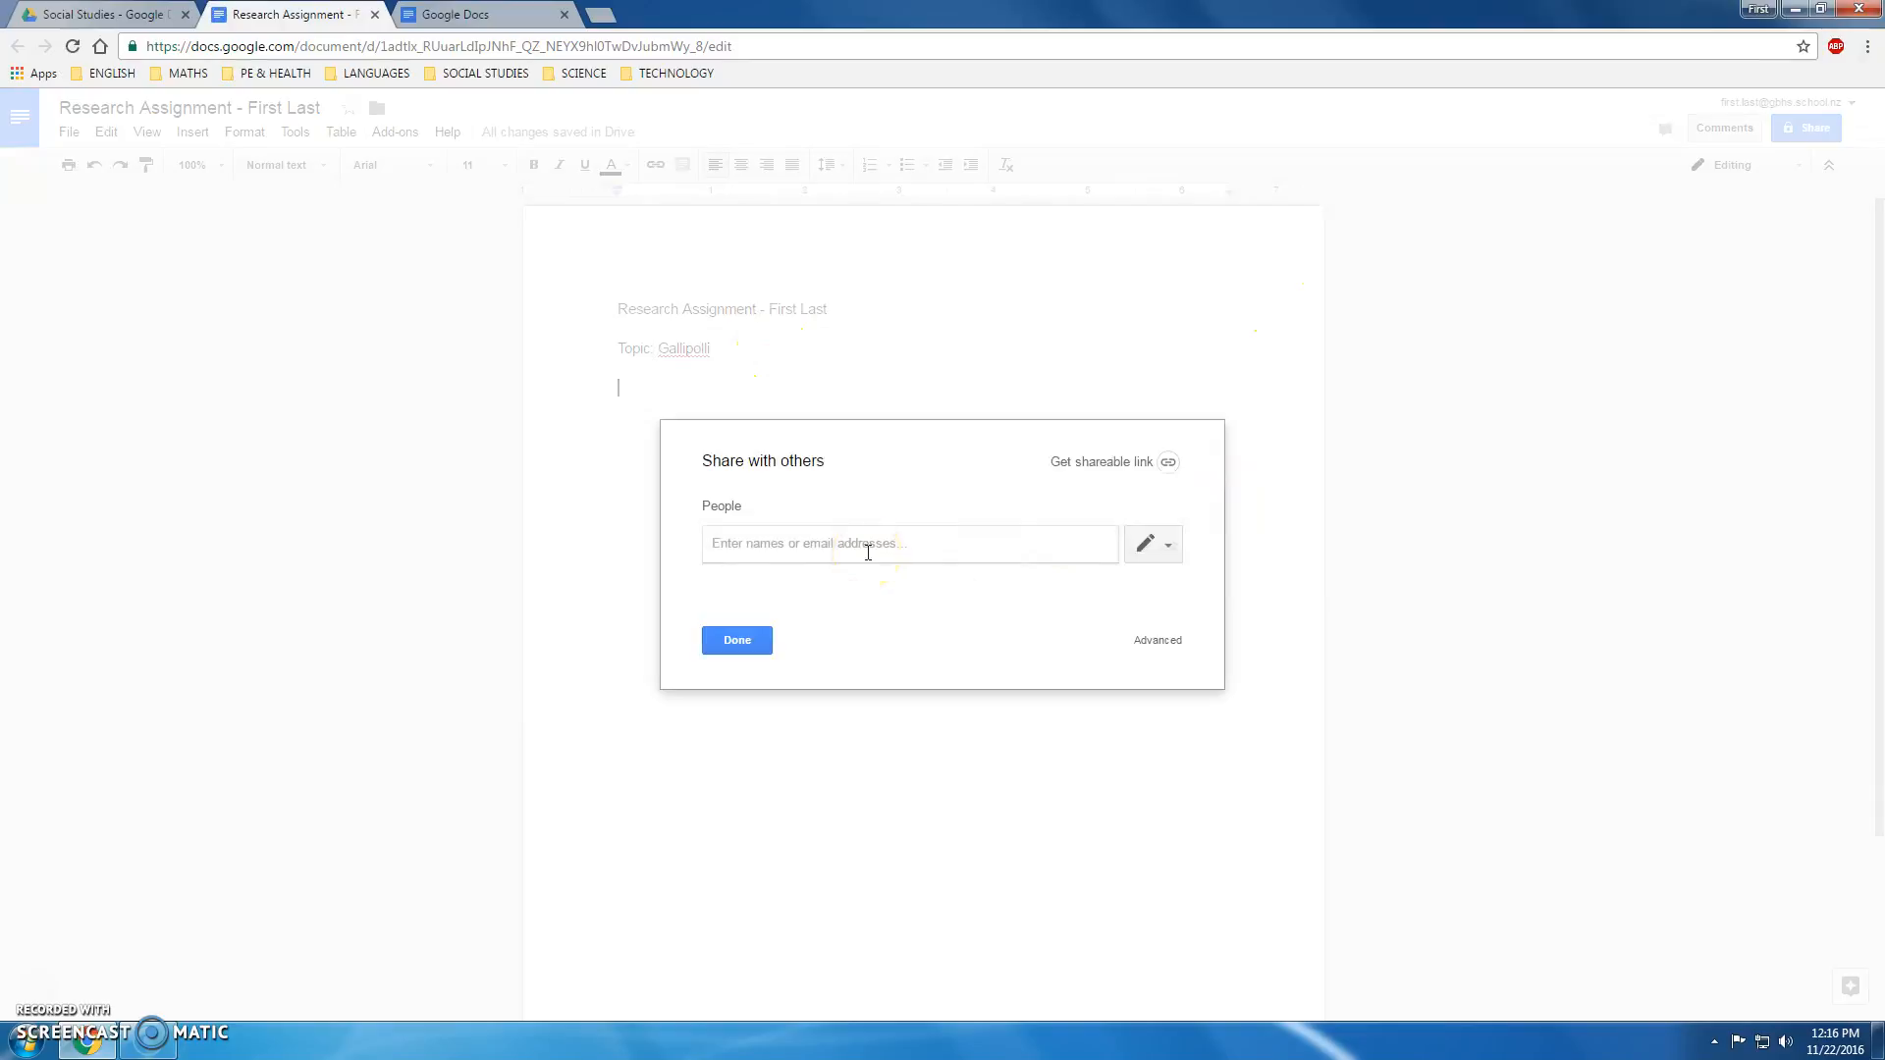
{"action": "type", "text": "jonathan"}
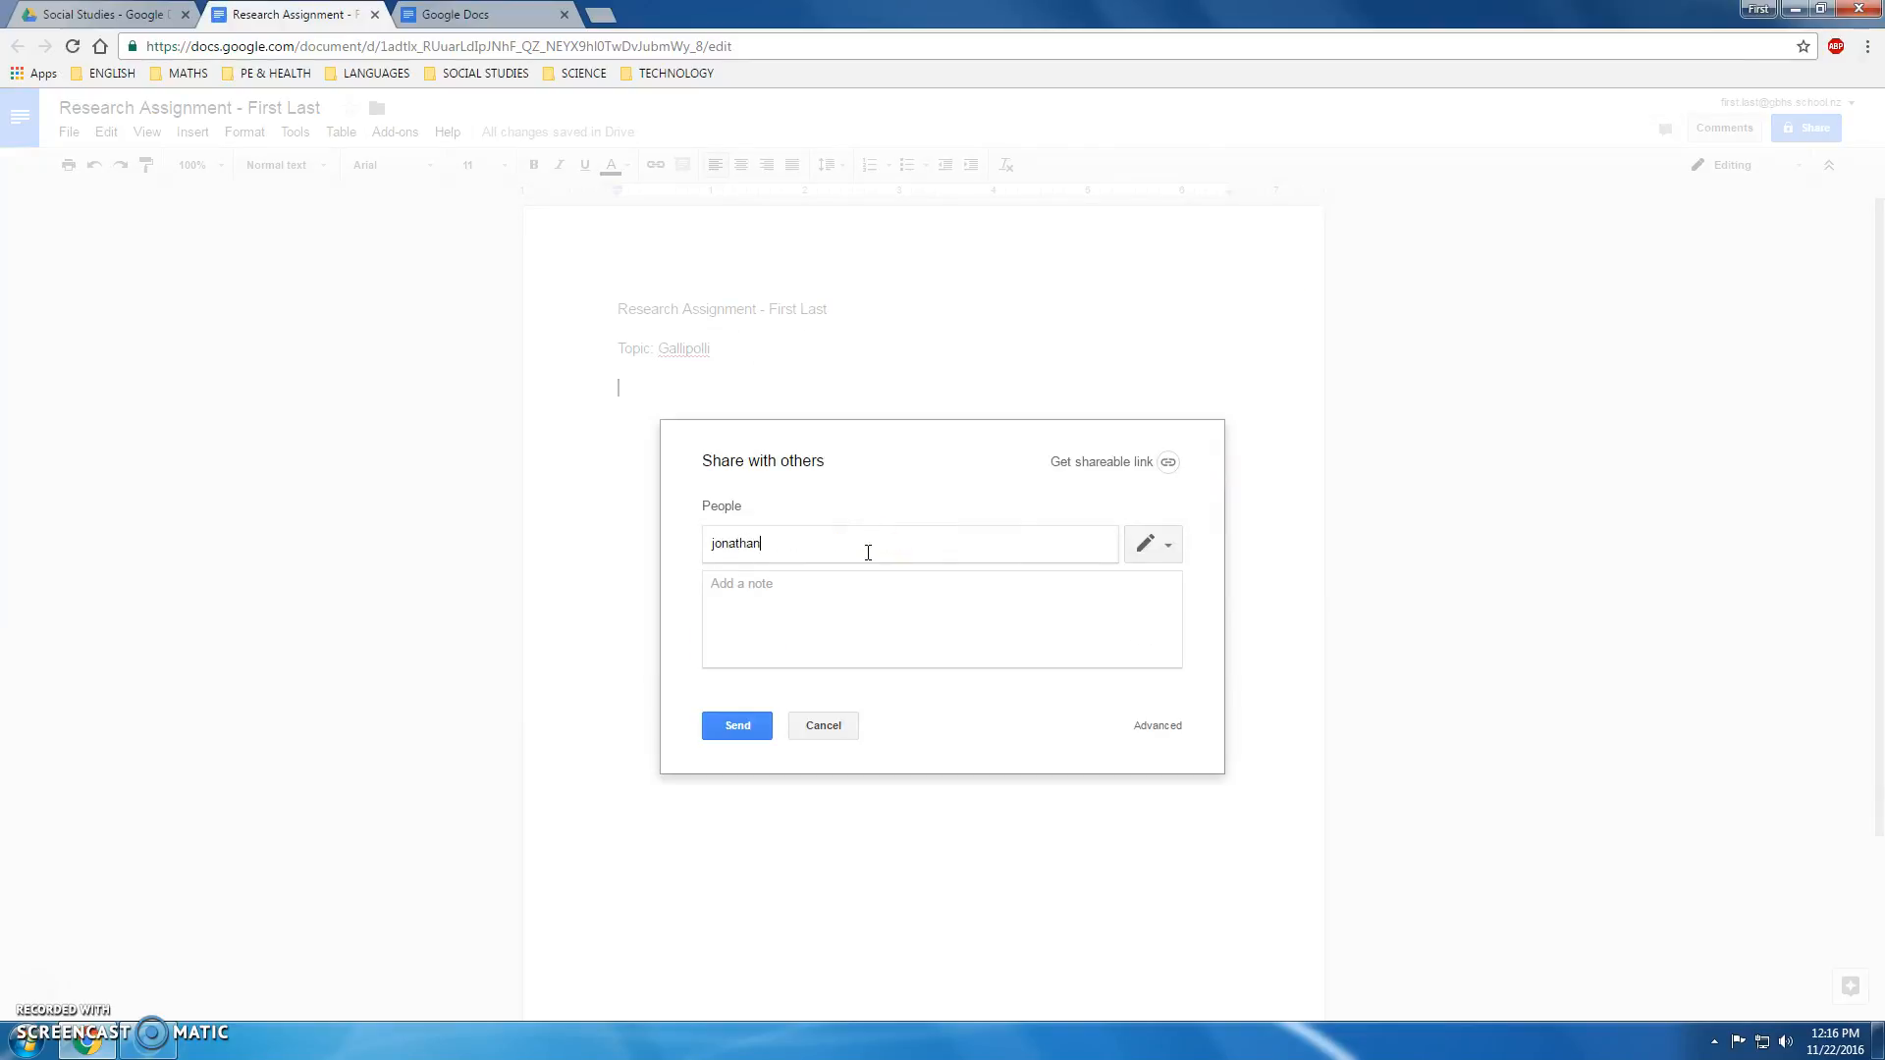
{"action": "left_click", "coordinate": [844, 568]}
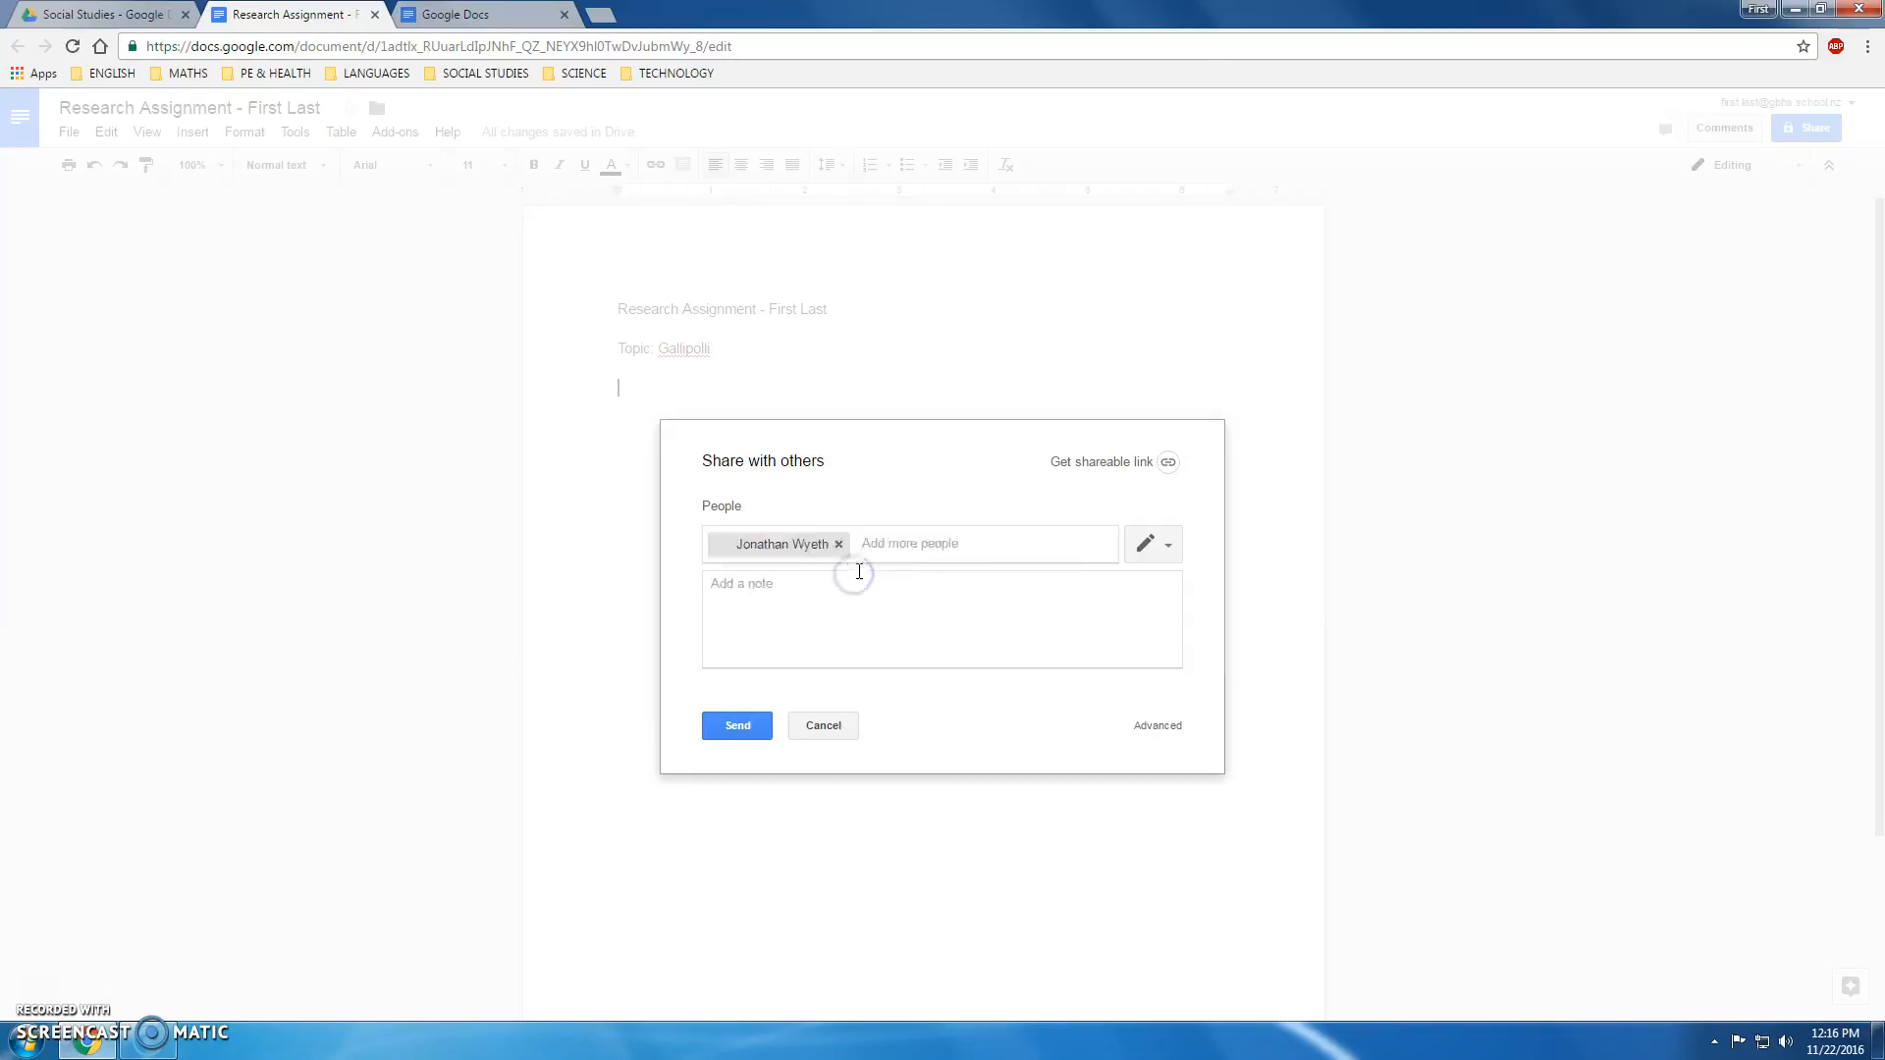
{"action": "left_click", "coordinate": [1169, 552]}
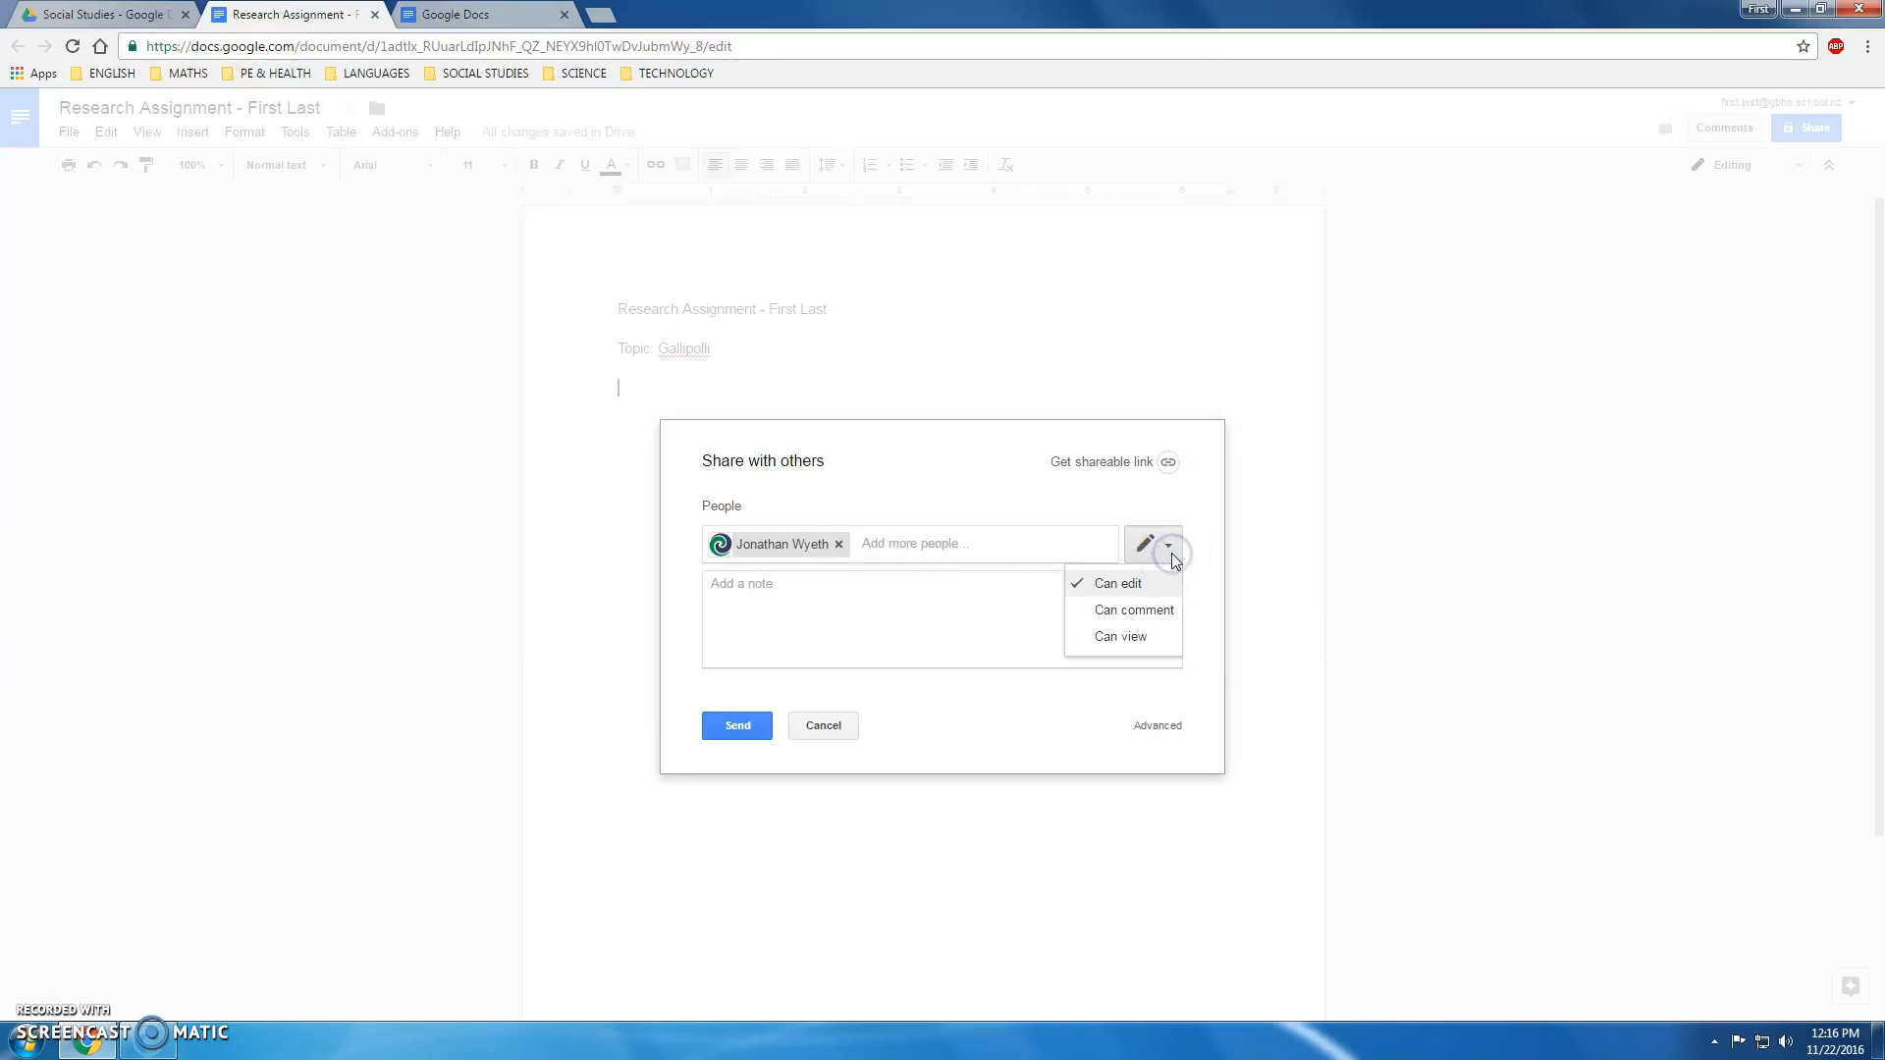
{"action": "left_click", "coordinate": [1142, 585]}
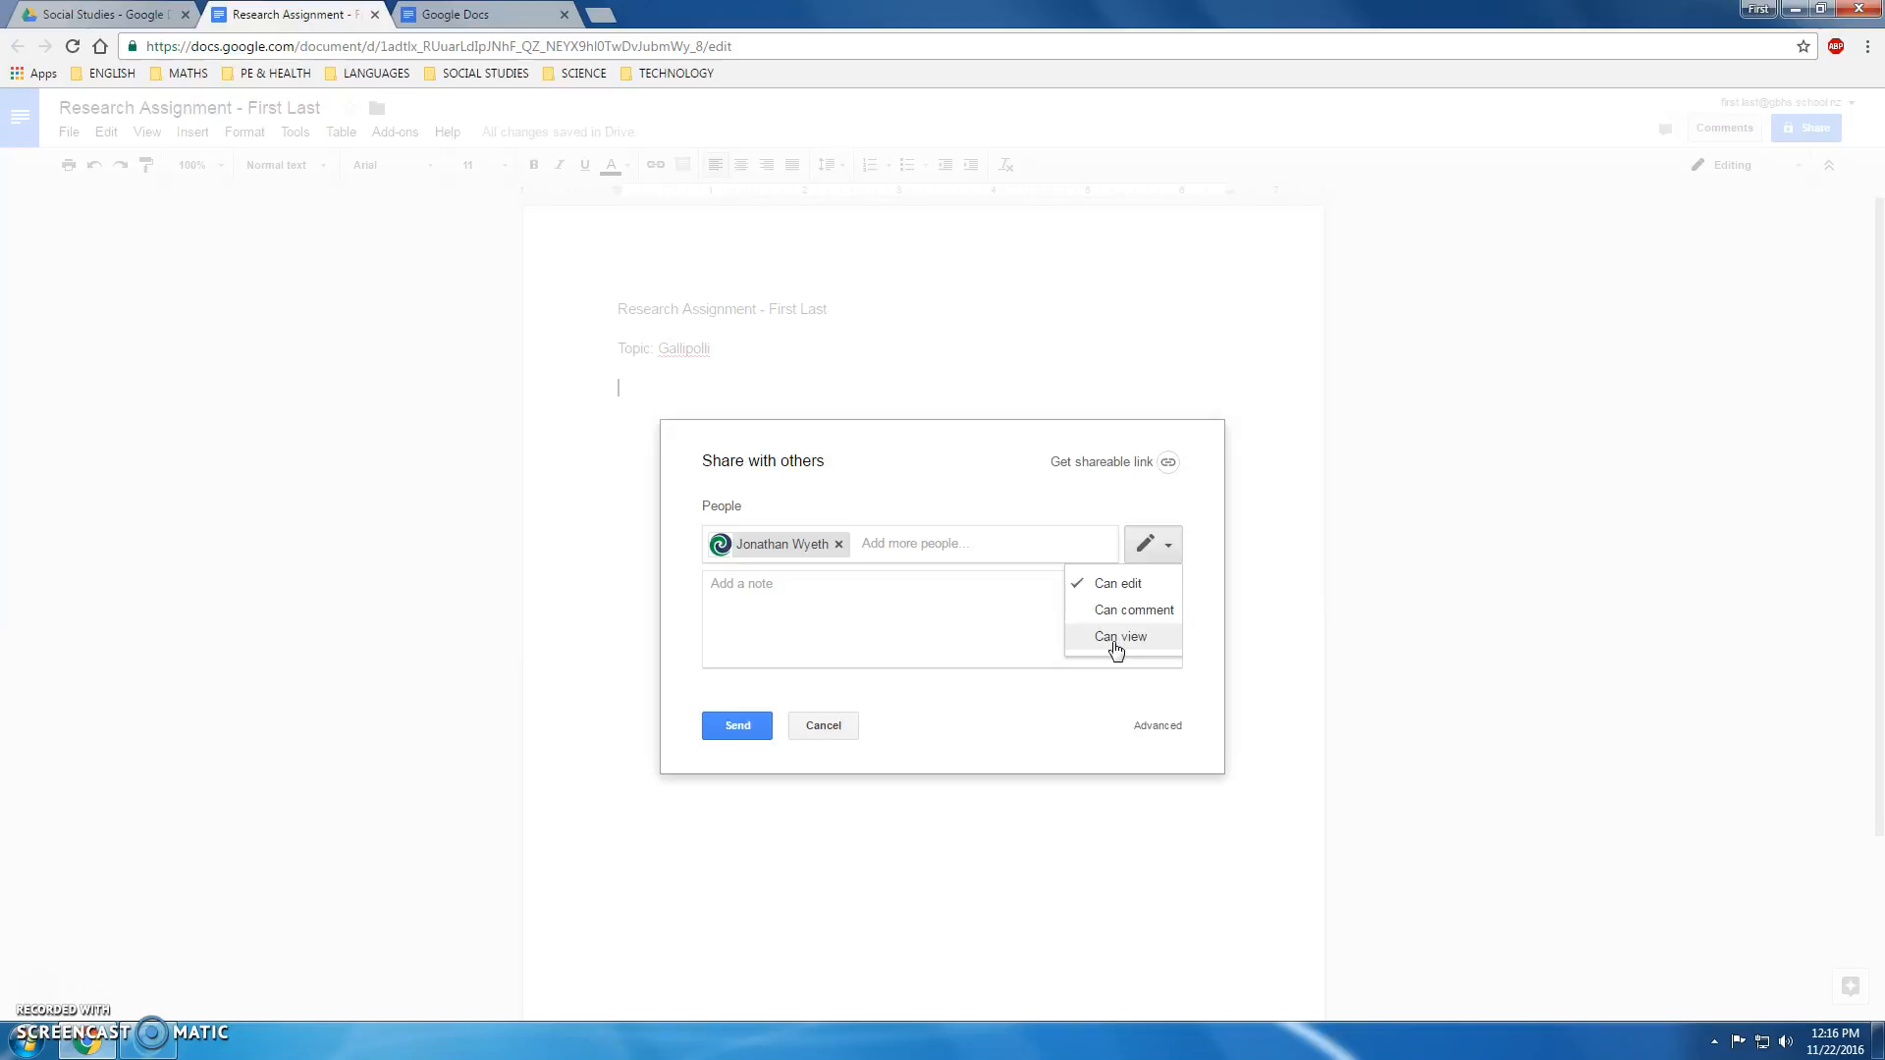
{"action": "left_click", "coordinate": [989, 504]}
{"action": "left_click", "coordinate": [747, 731]}
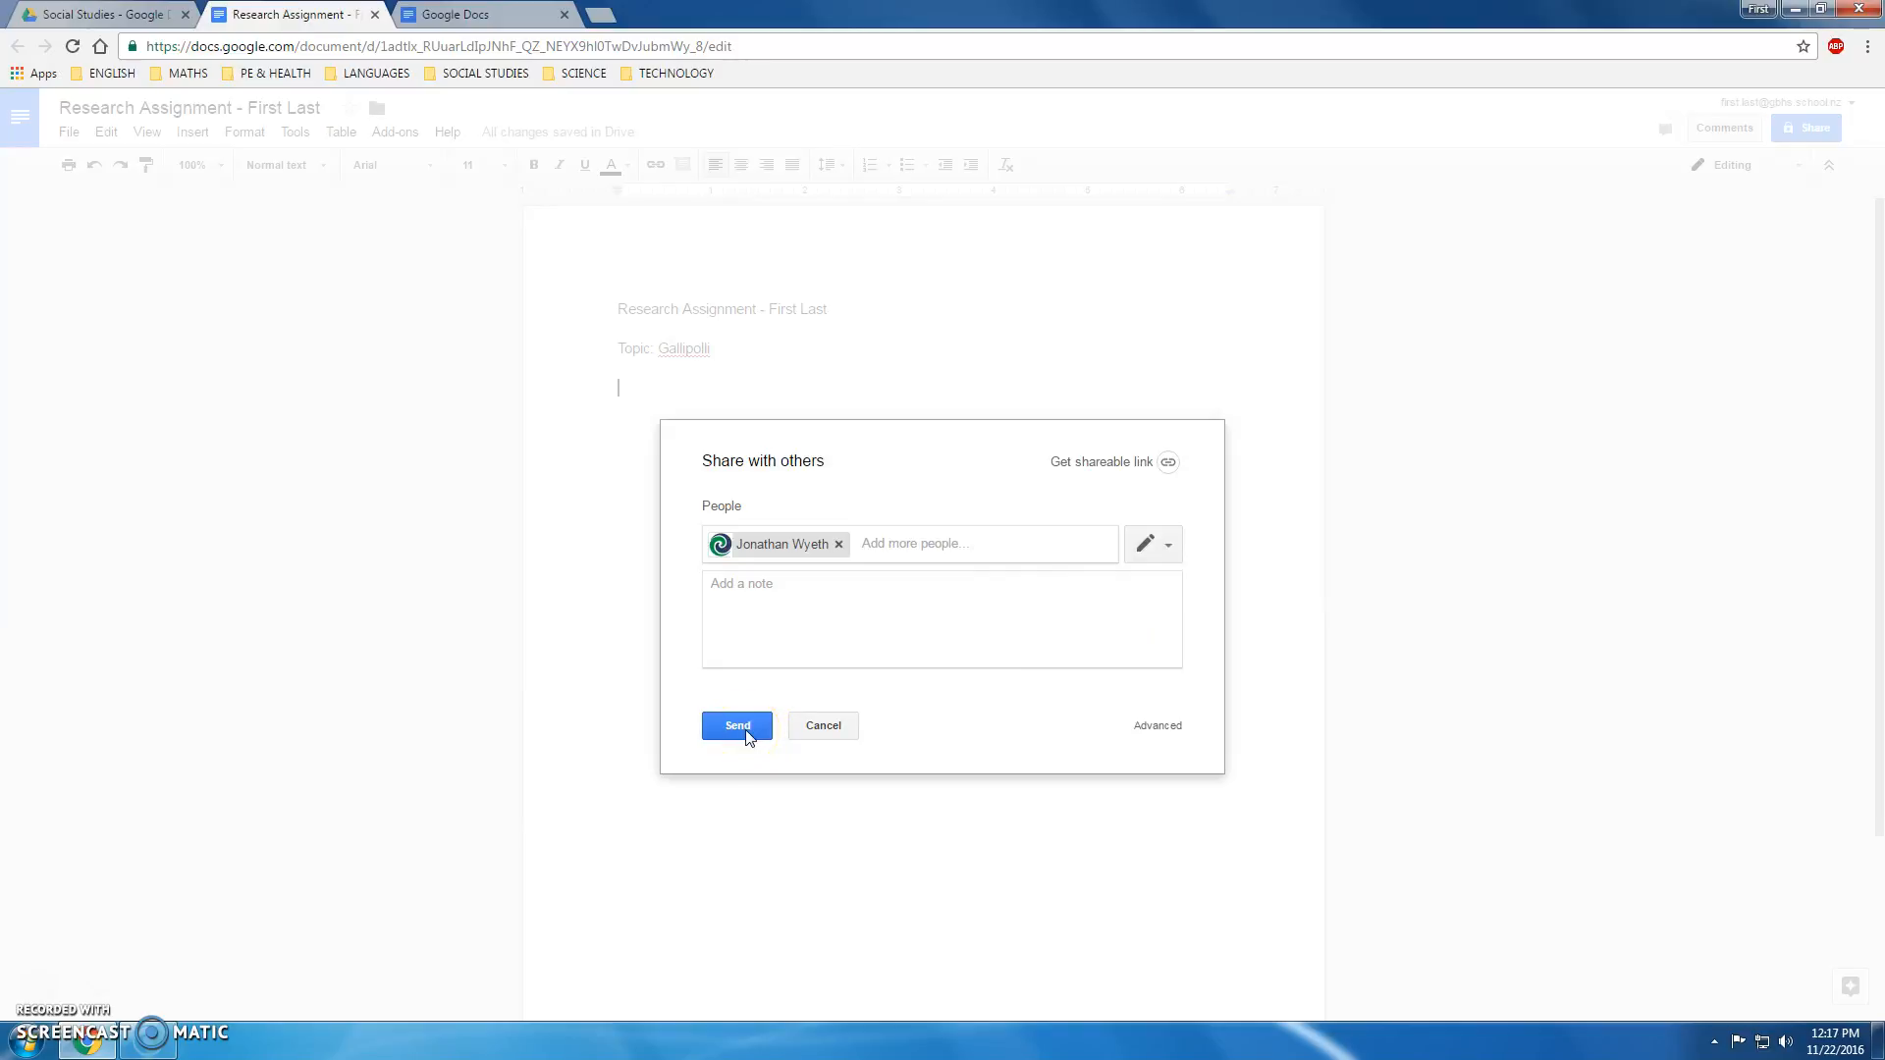
{"action": "left_click", "coordinate": [748, 734]}
Look through the Social Studies folder and the Shared with me files in Drive, and return to My Drive.
{"action": "left_click", "coordinate": [106, 16]}
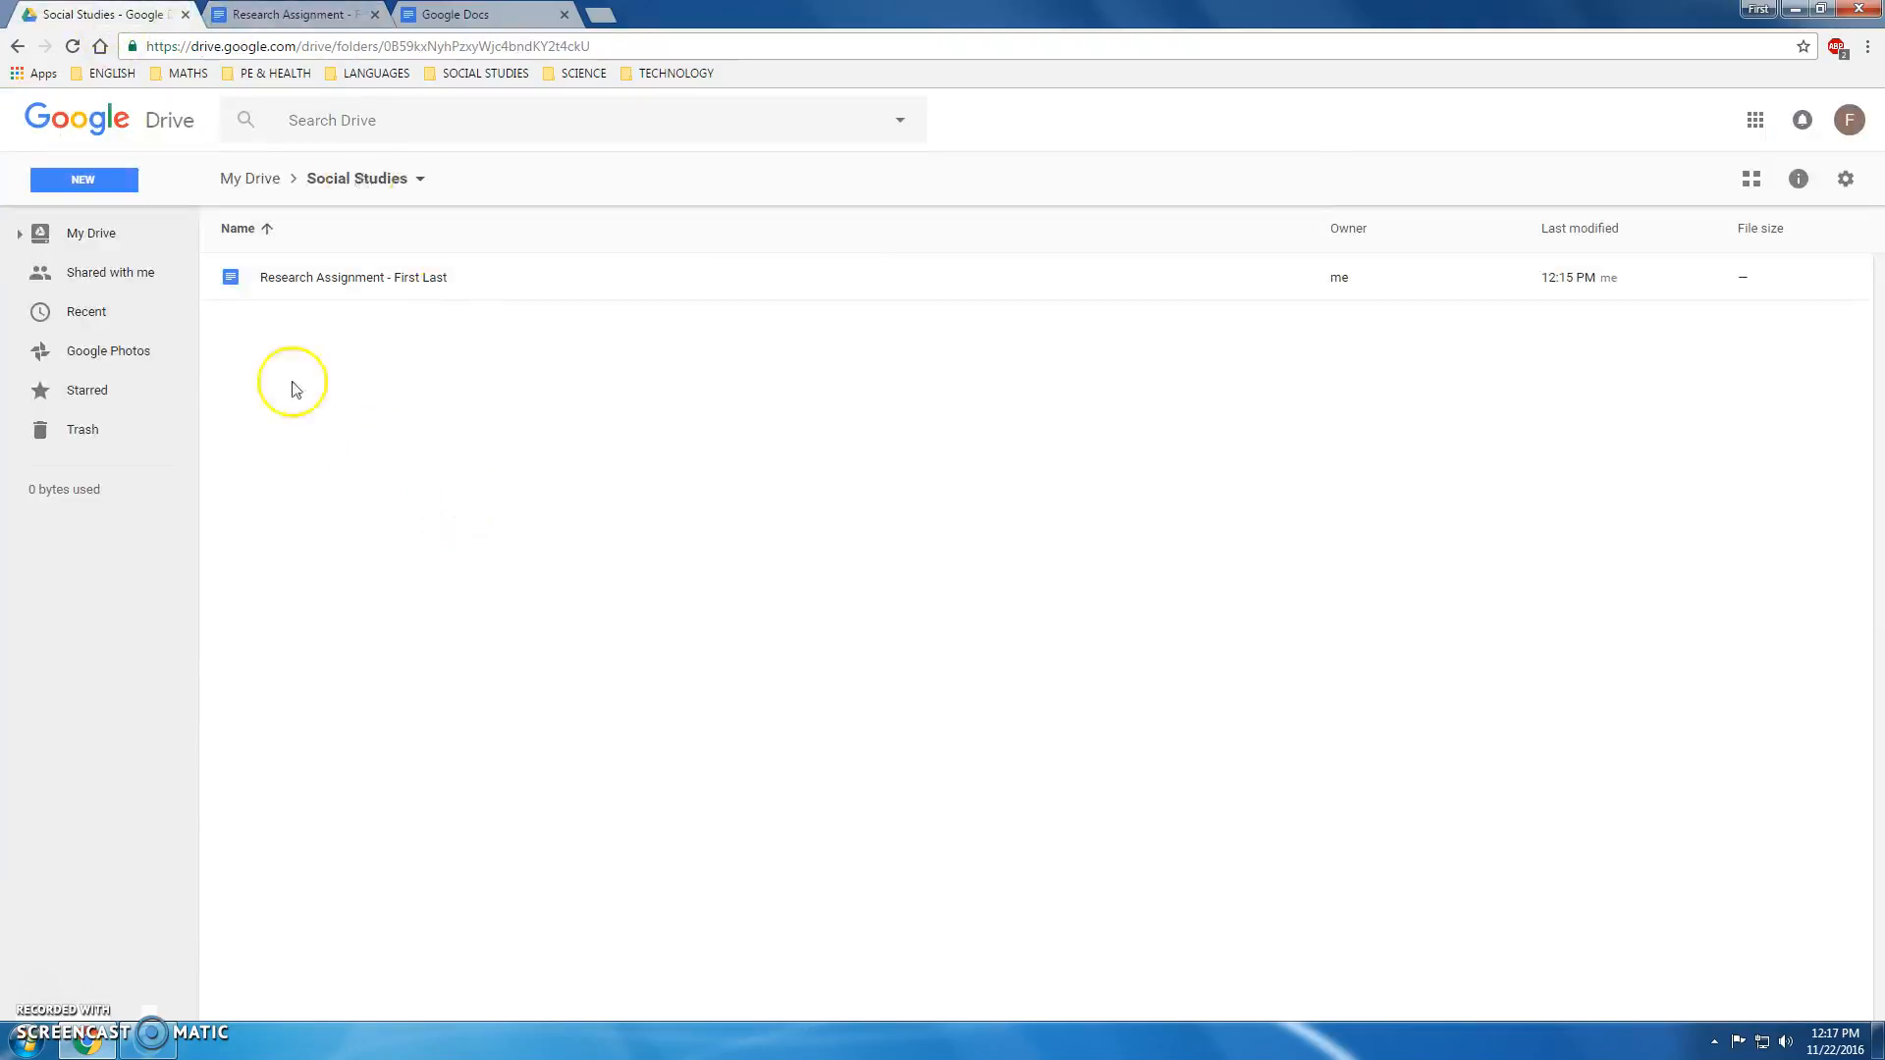
{"action": "left_click", "coordinate": [102, 282]}
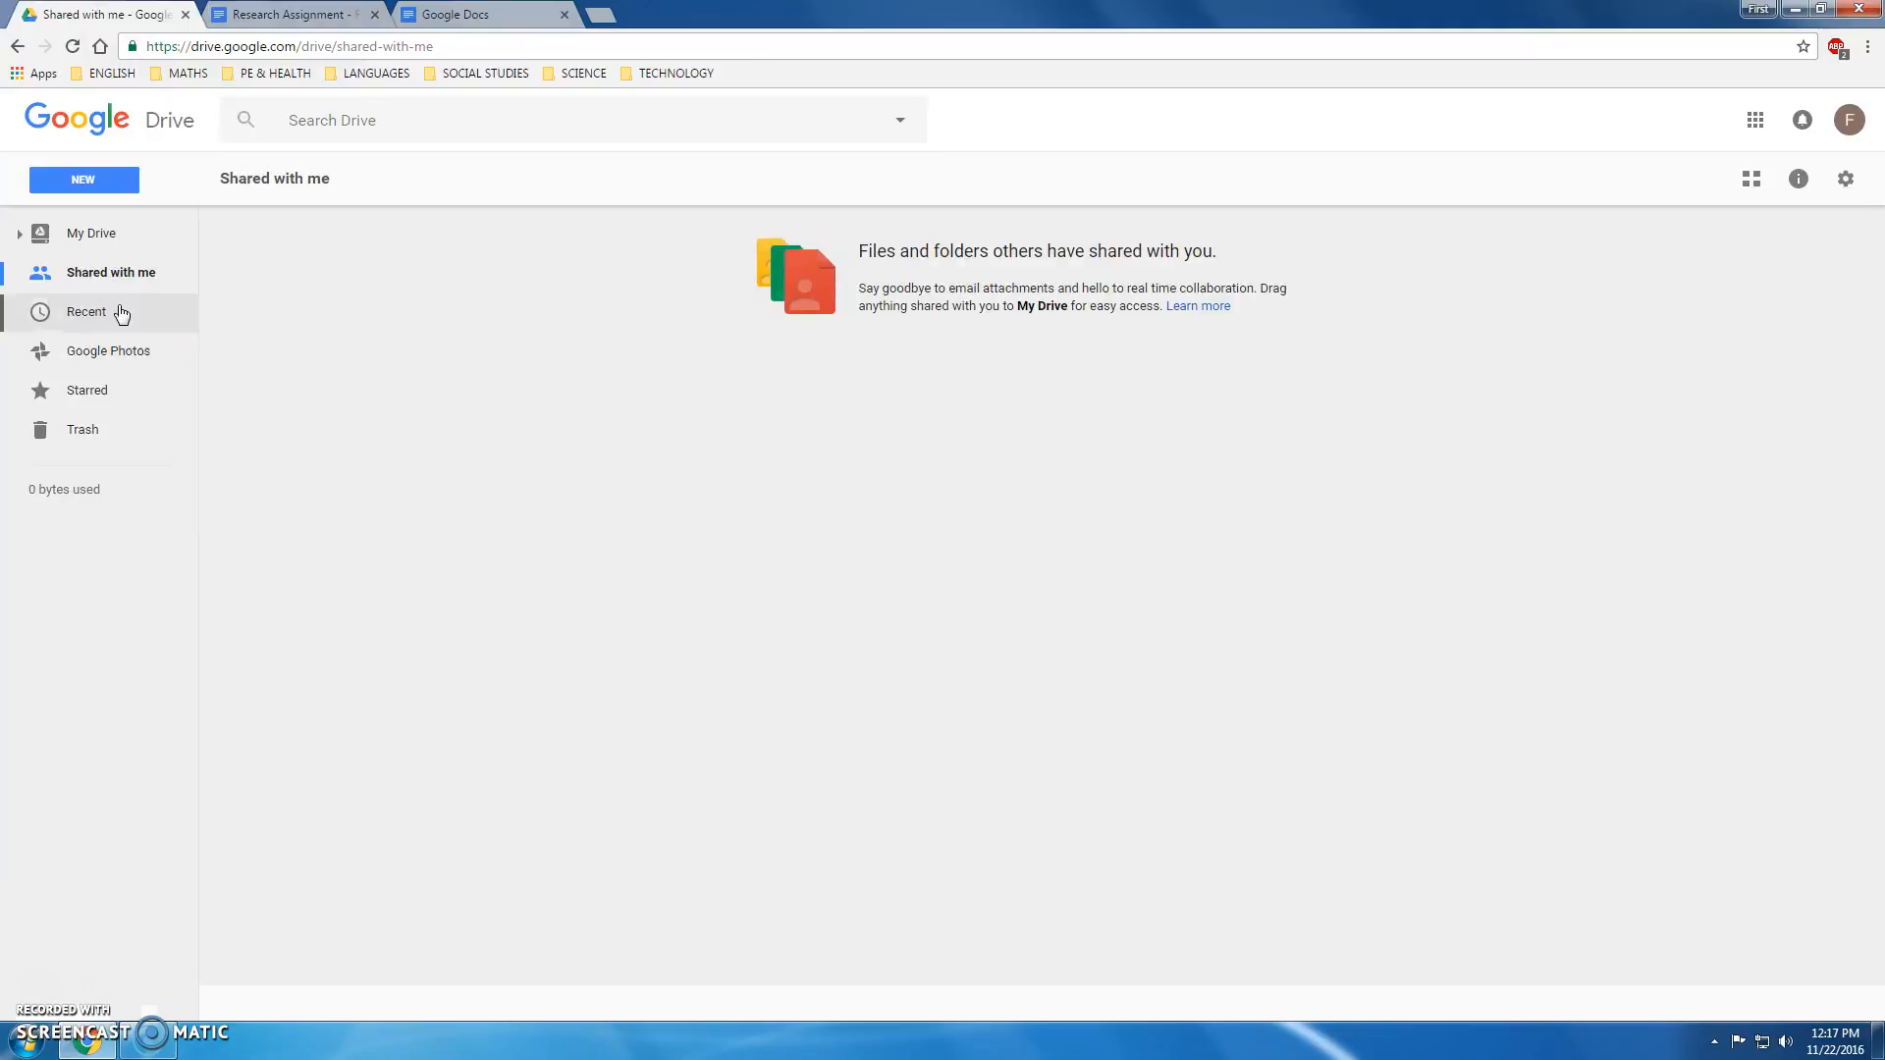
{"action": "left_click", "coordinate": [121, 280]}
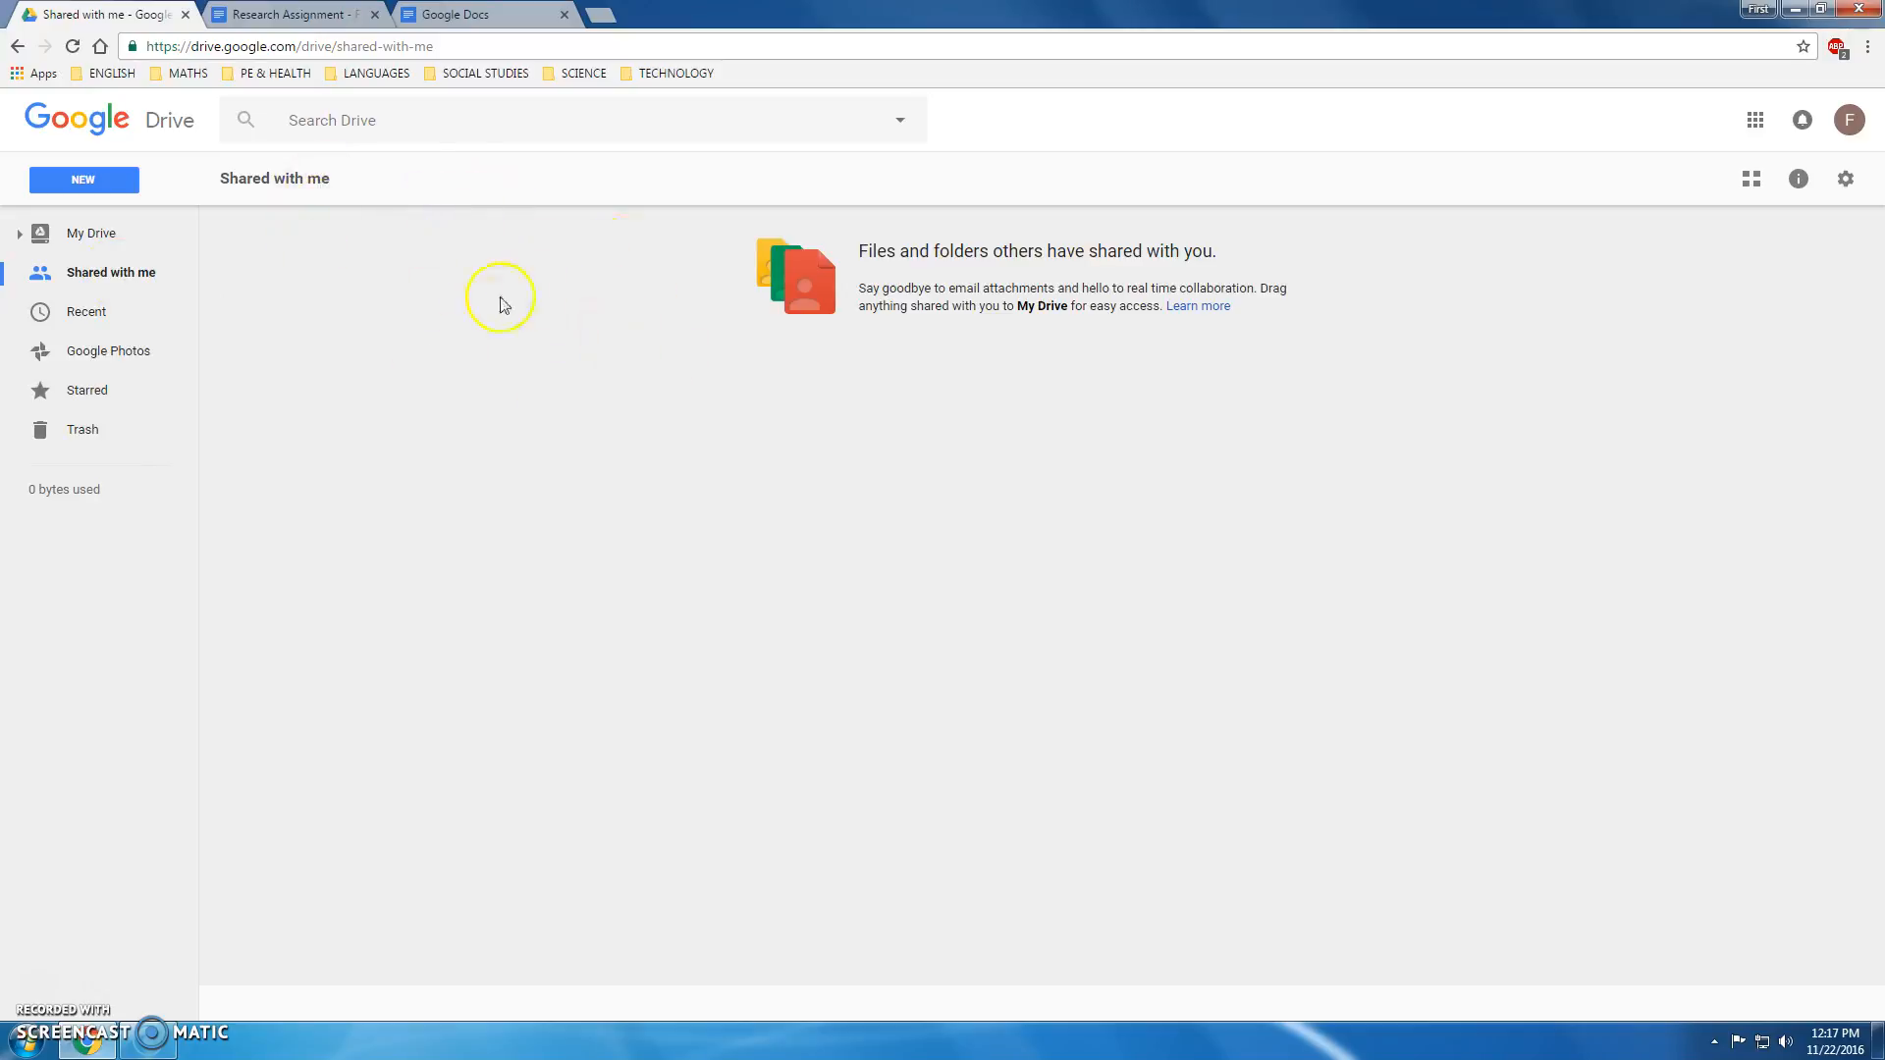
{"action": "left_click", "coordinate": [125, 236]}
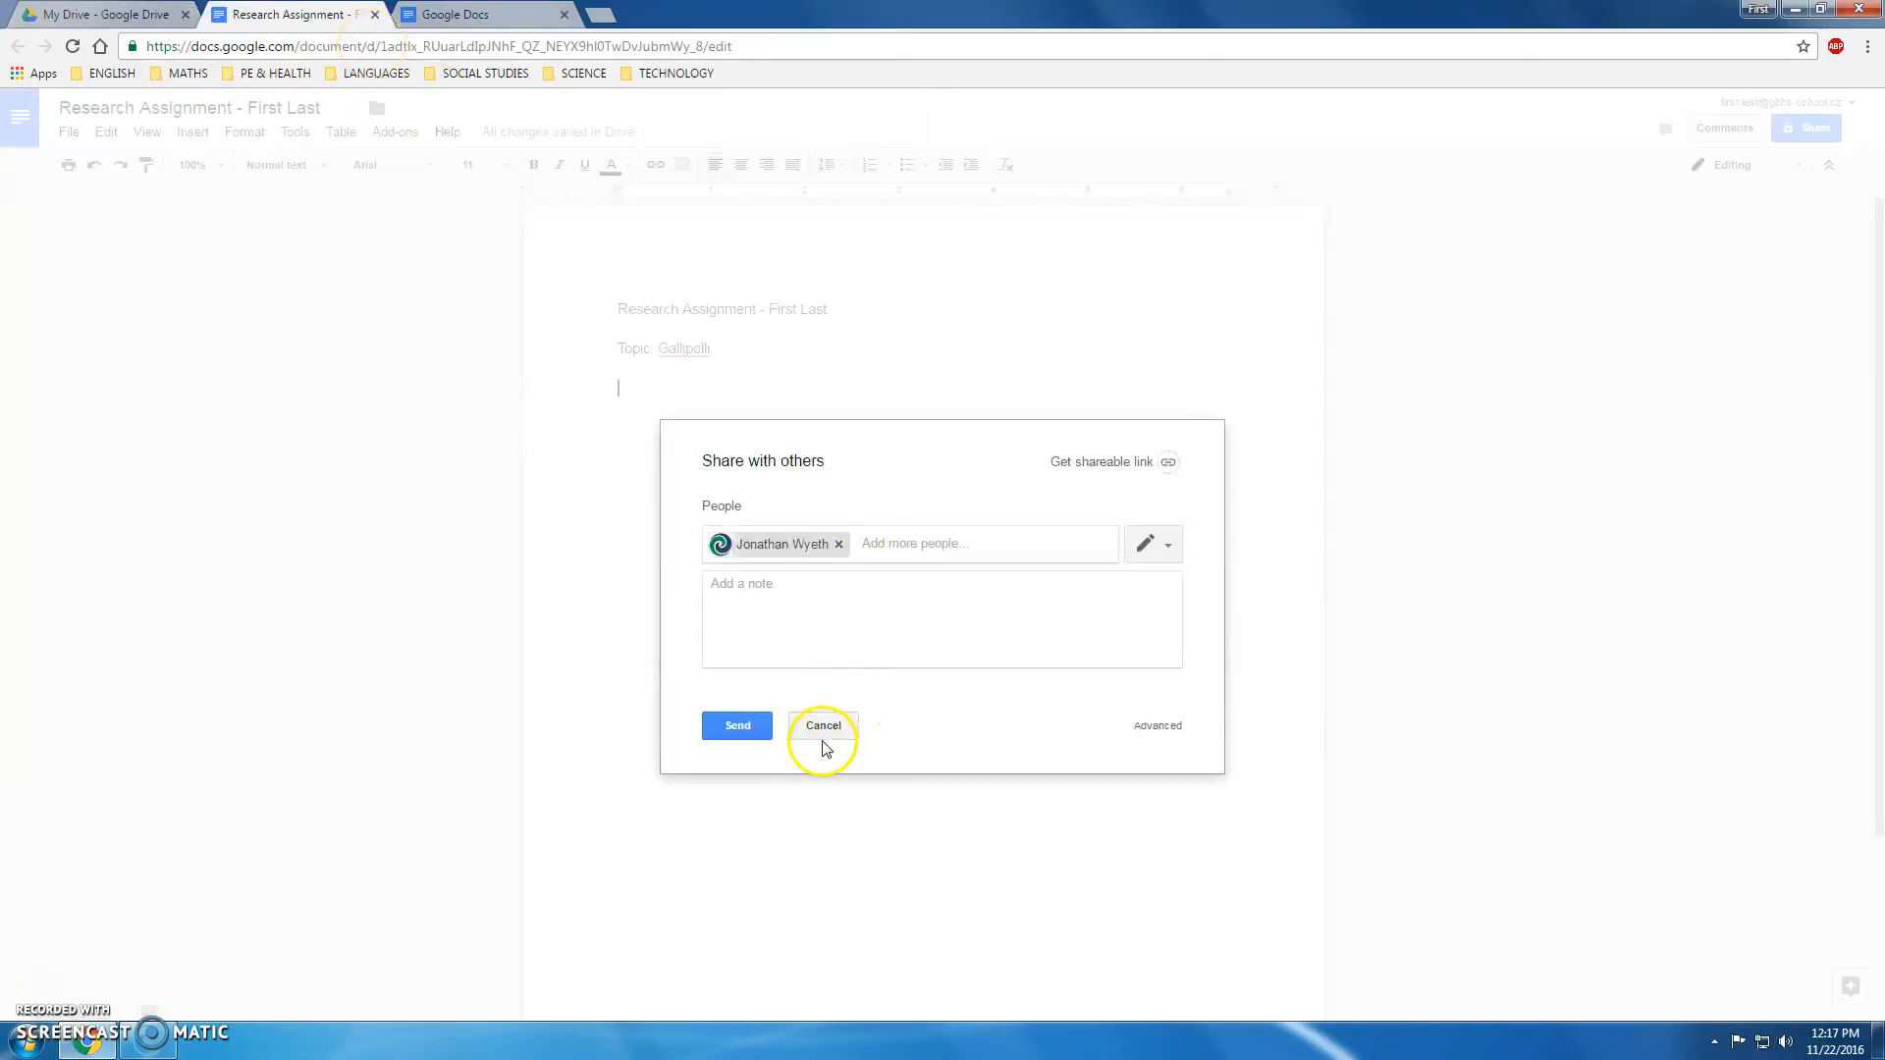
Cancel the pending share in the research document and put the cursor on the line below the topic.
{"action": "left_click", "coordinate": [830, 735]}
{"action": "left_click", "coordinate": [739, 640]}
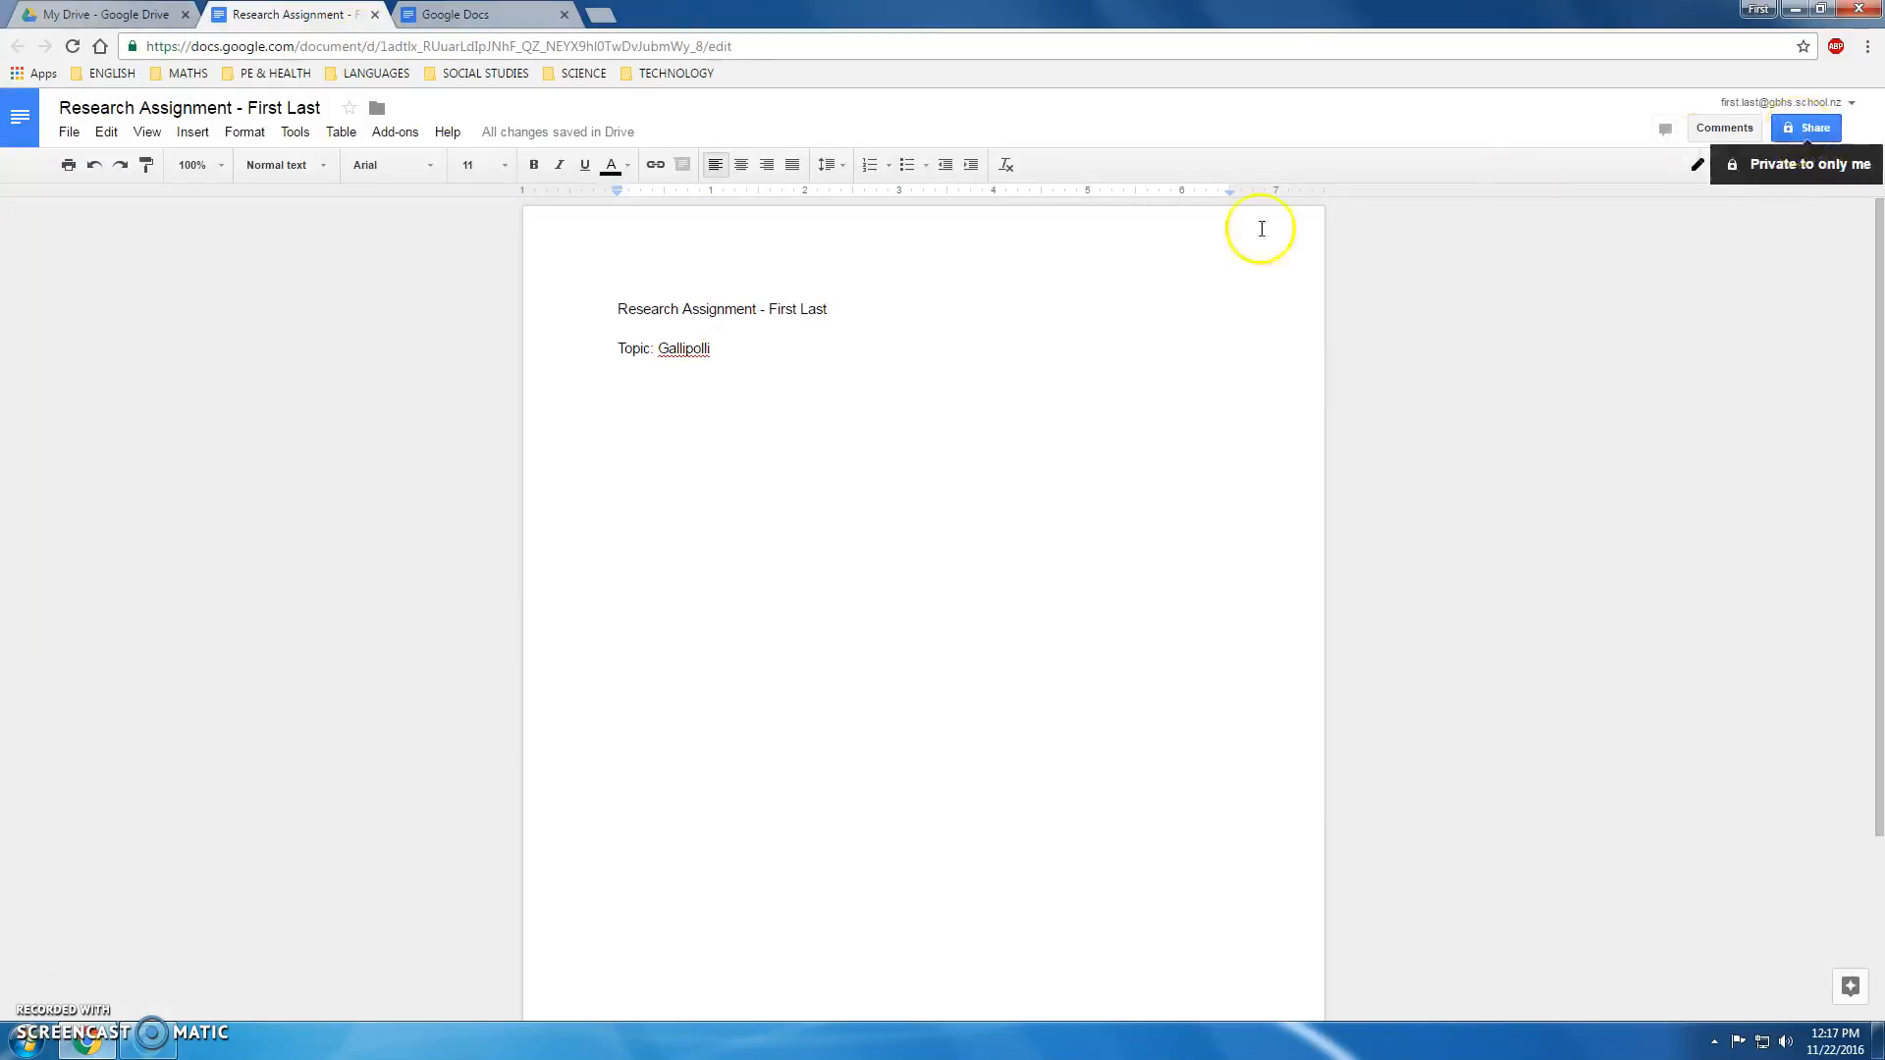
{"action": "left_click", "coordinate": [712, 348]}
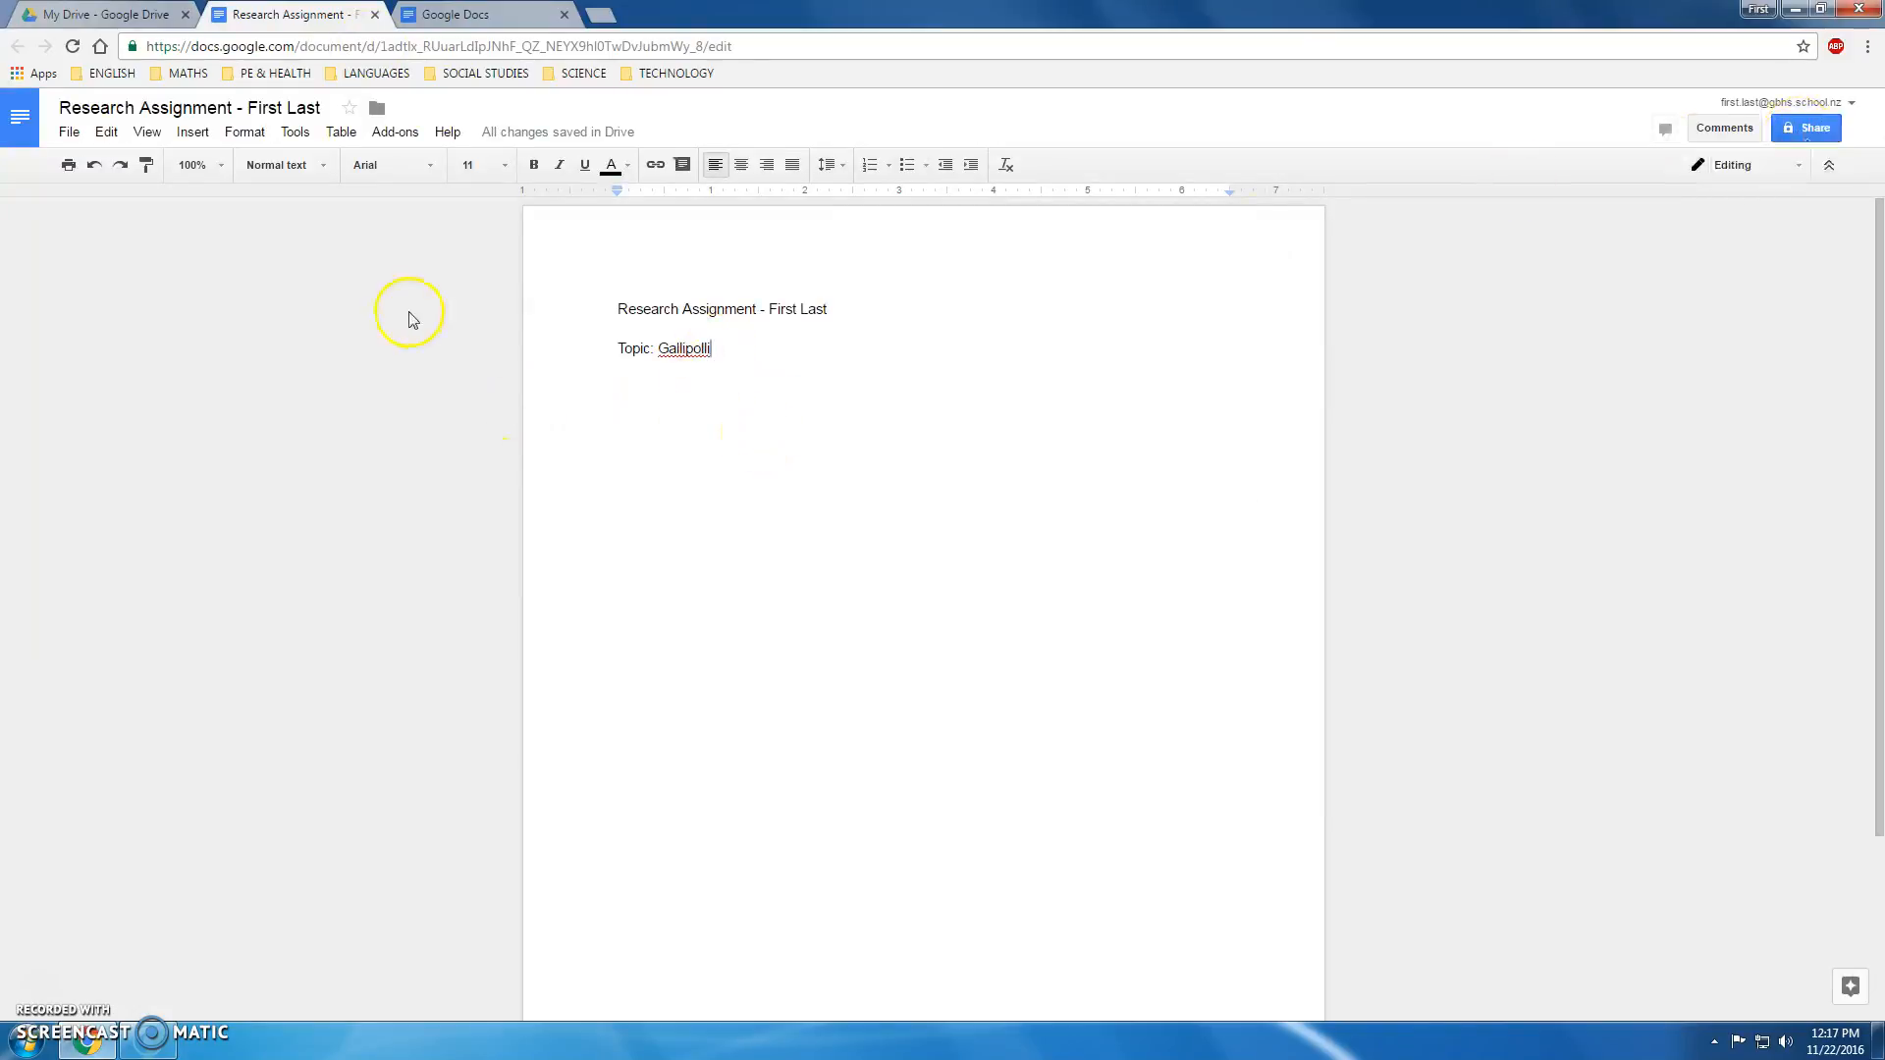
{"action": "key", "text": "Return"}
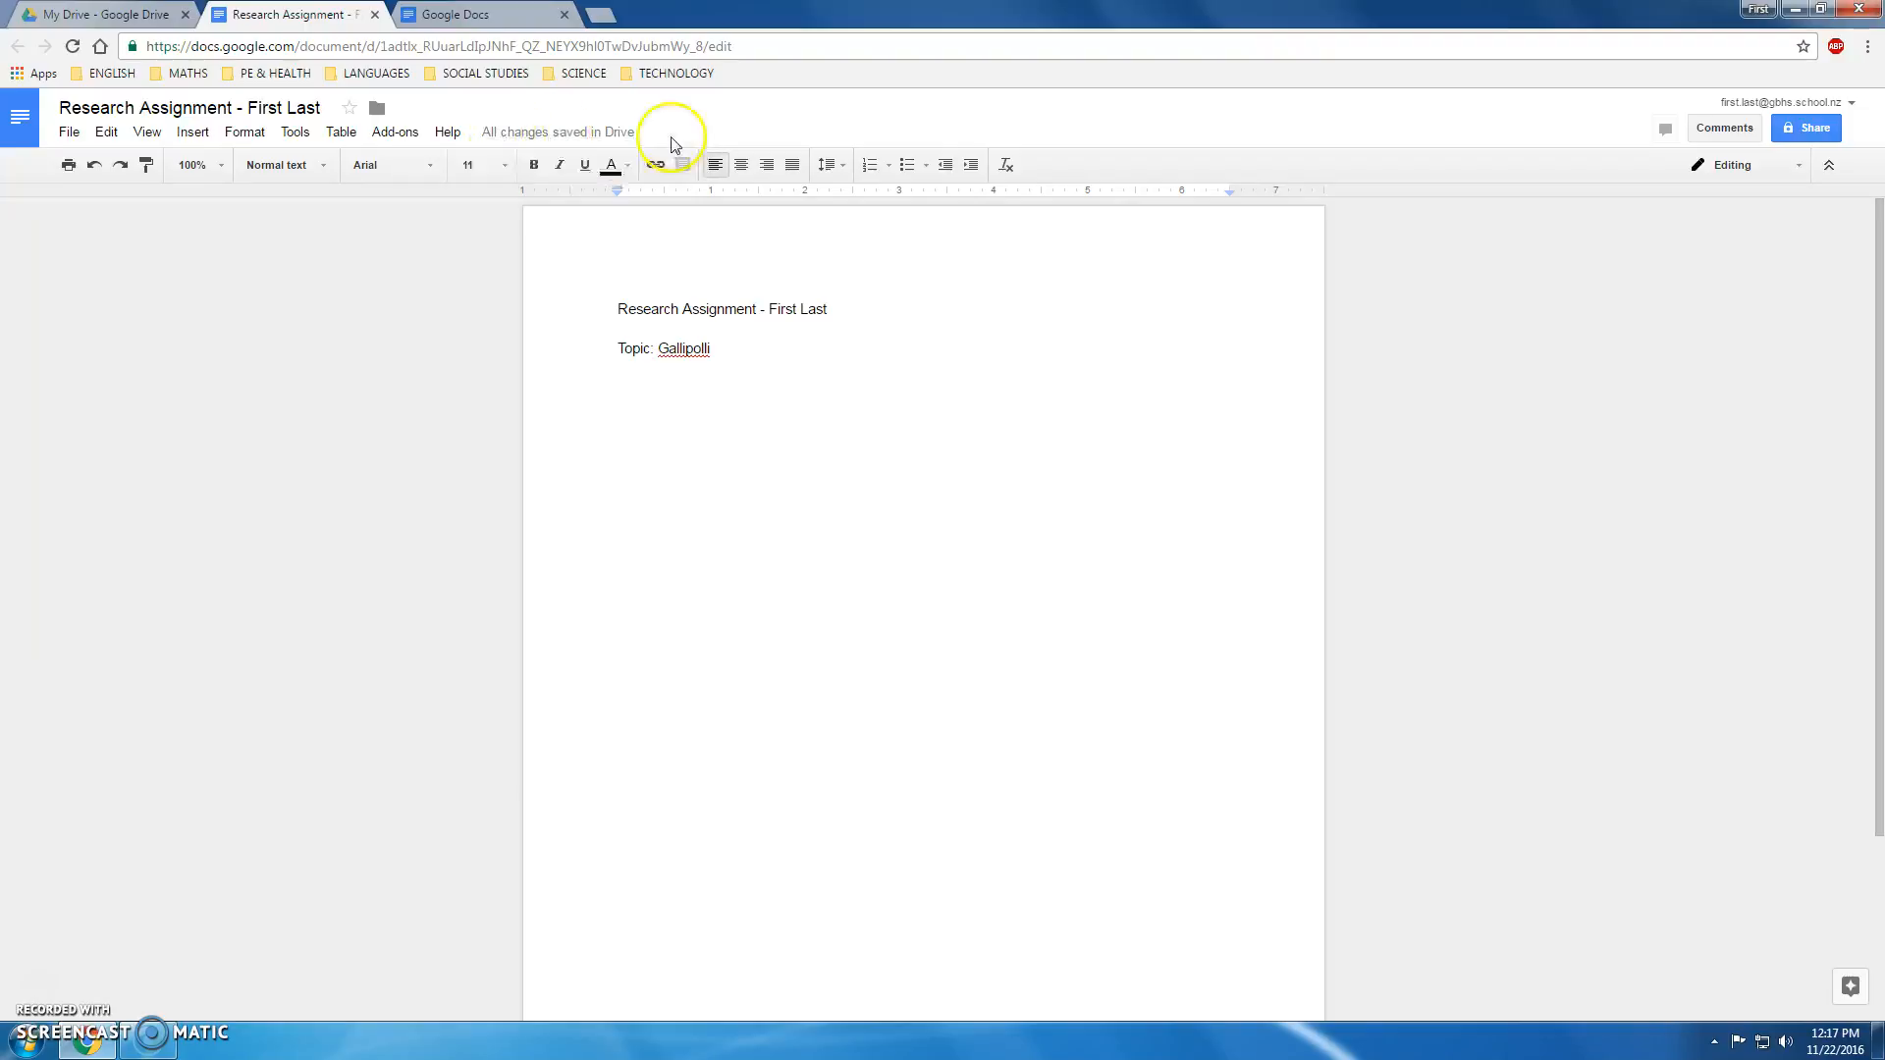
Check the research assignment file inside the Social Studies folder in Drive, and return to the open document.
{"action": "left_click", "coordinate": [162, 14]}
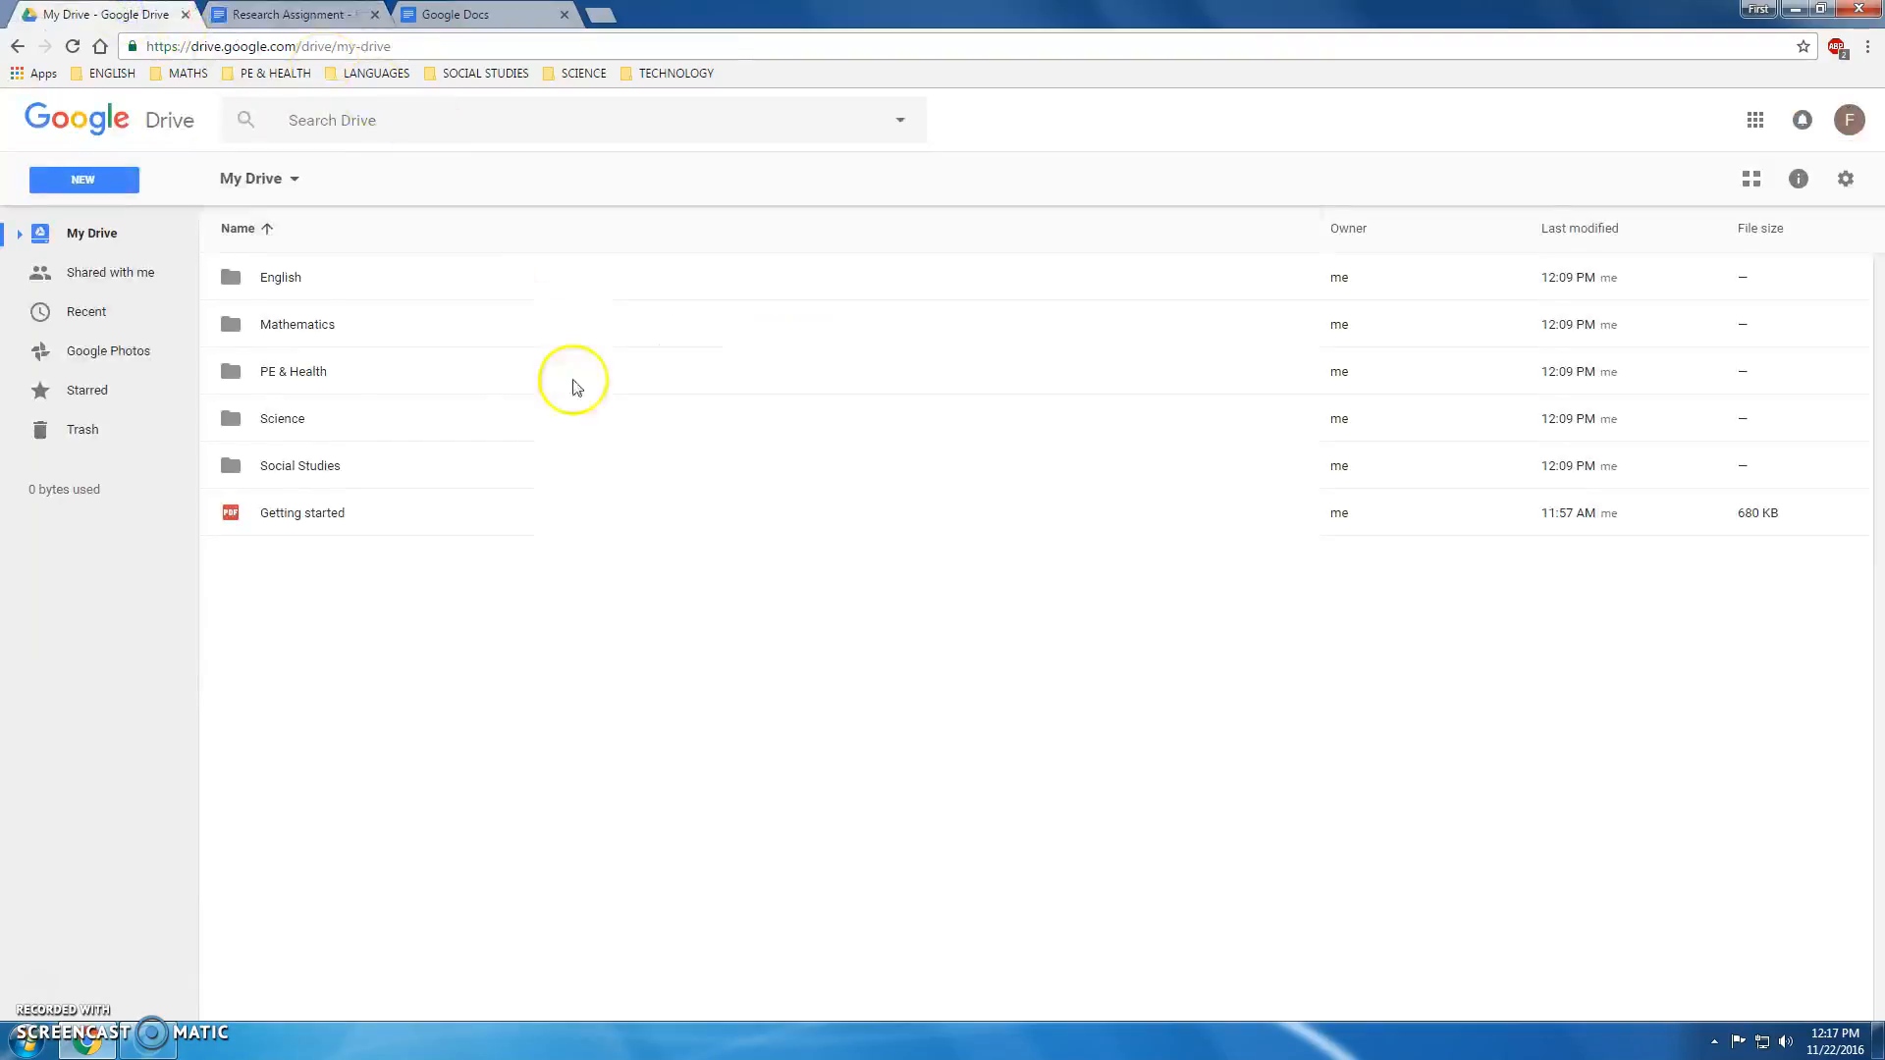
{"action": "double_click", "coordinate": [317, 464]}
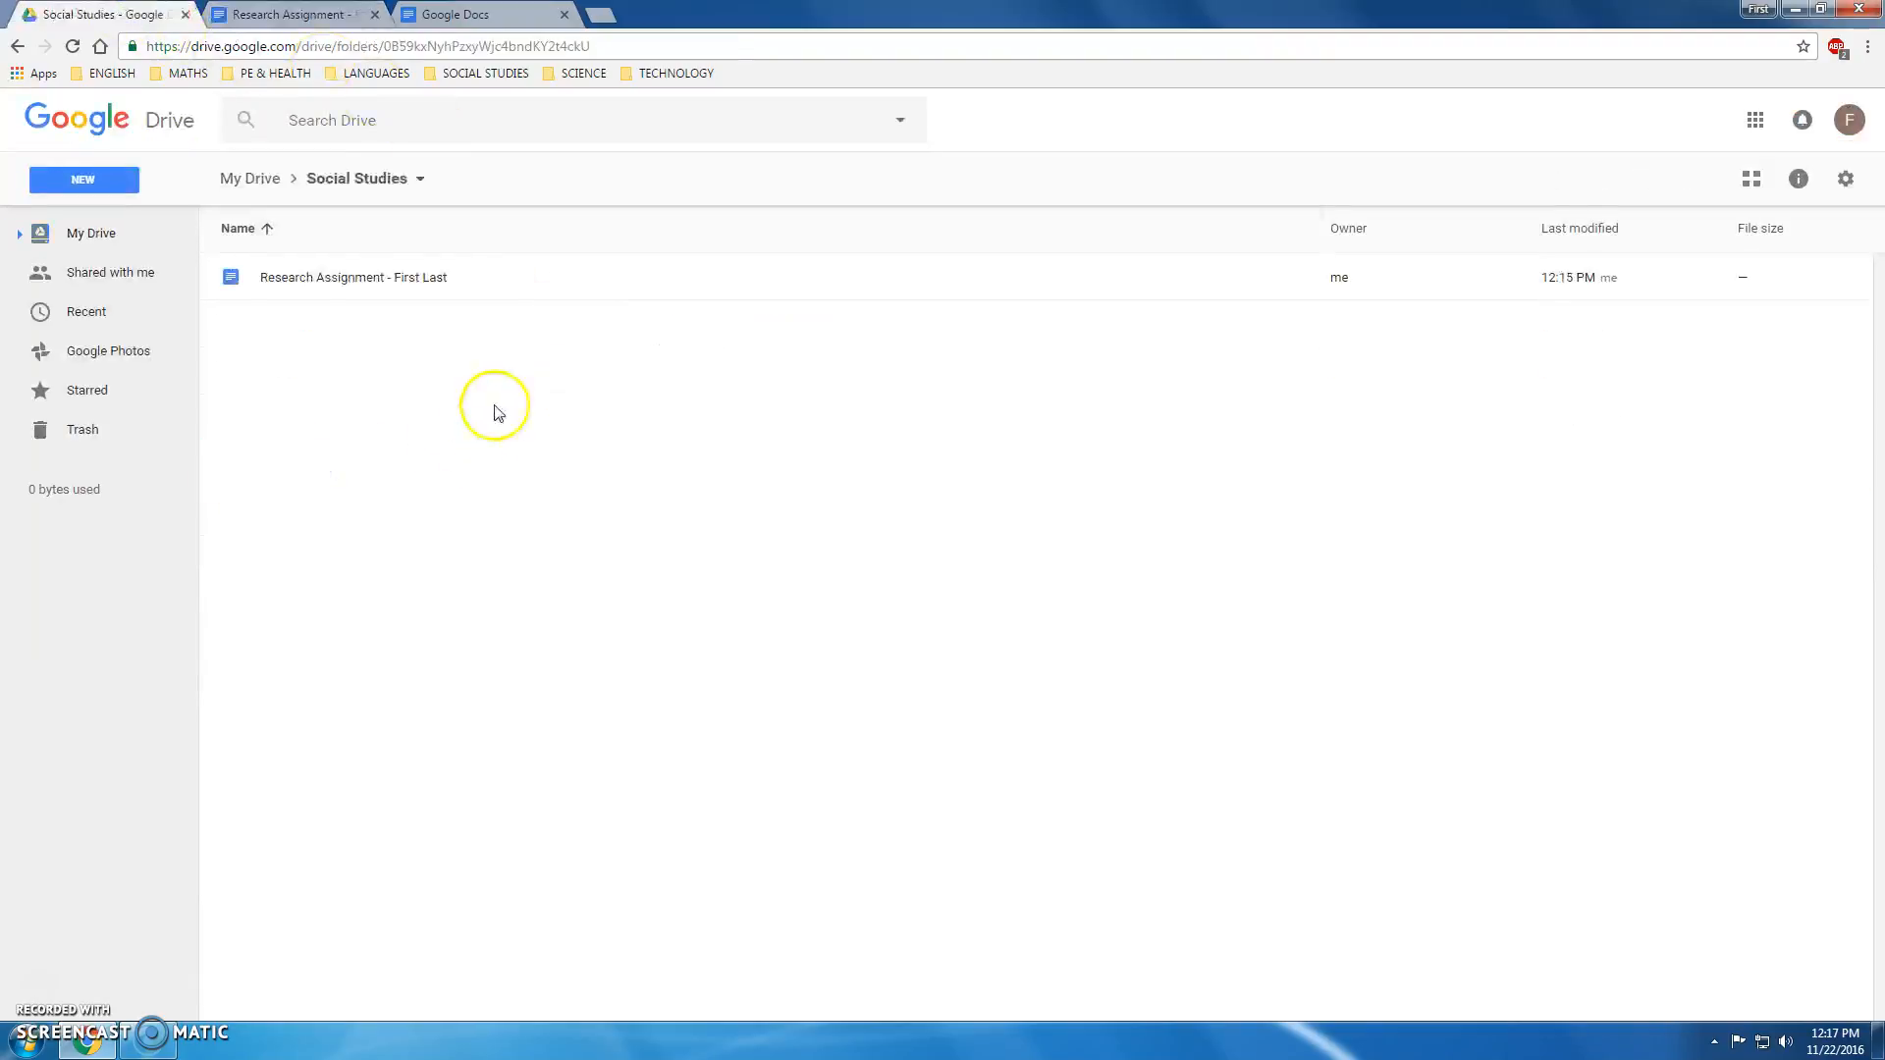
{"action": "left_click", "coordinate": [371, 283]}
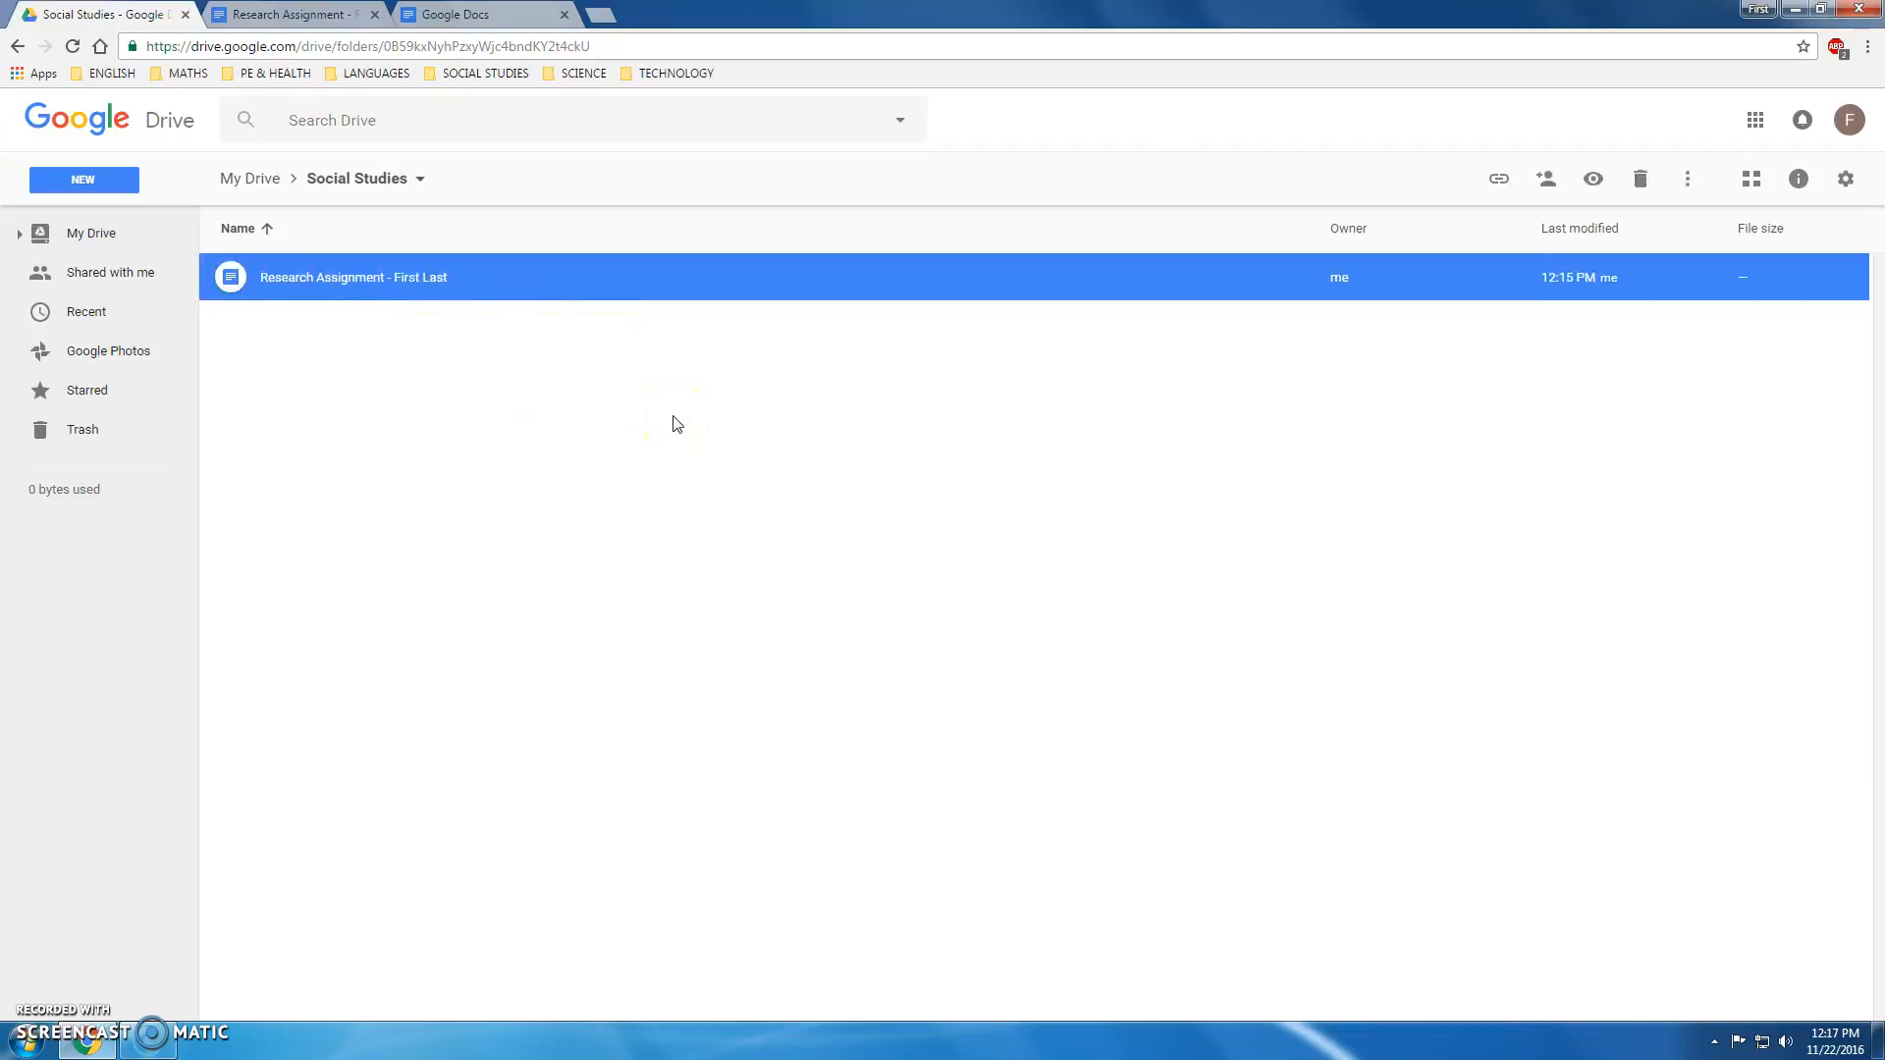
{"action": "left_click", "coordinate": [542, 455]}
{"action": "left_click", "coordinate": [353, 18]}
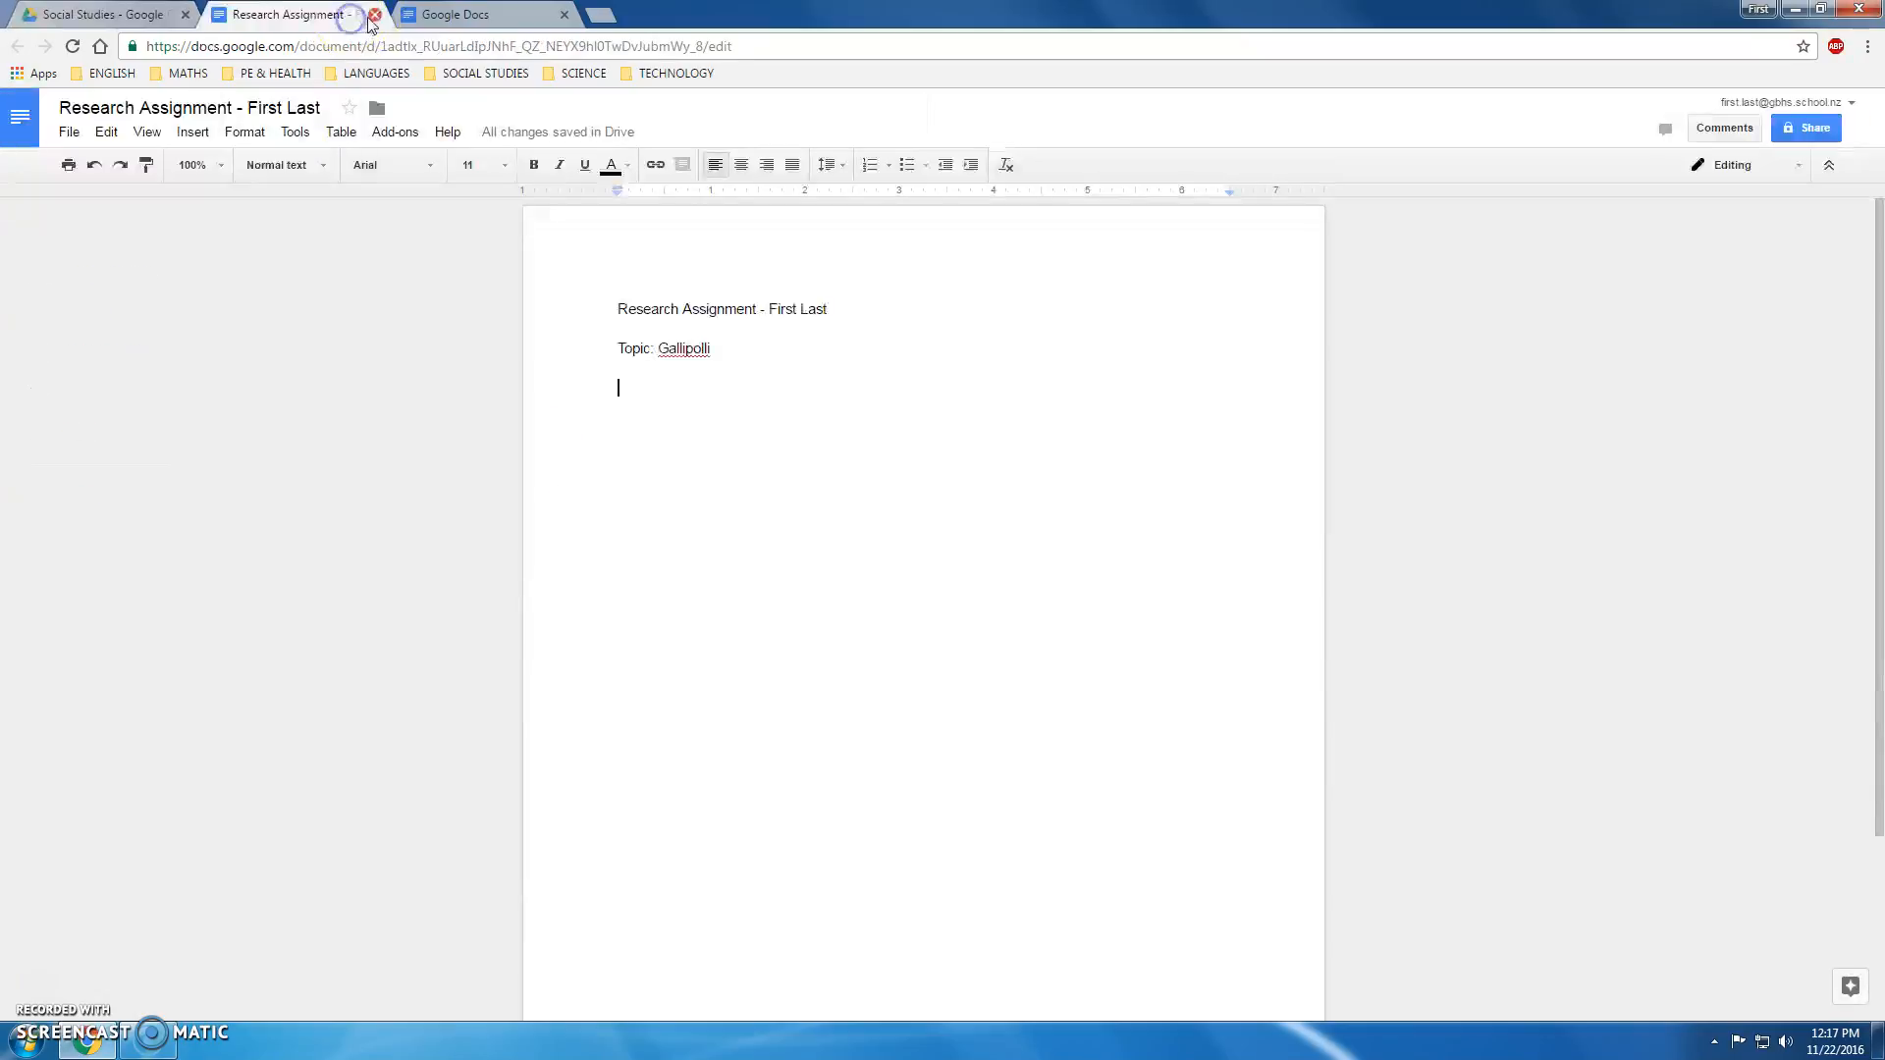
Close the research assignment document and reopen it from the Social Studies folder in Drive.
{"action": "left_click", "coordinate": [374, 14]}
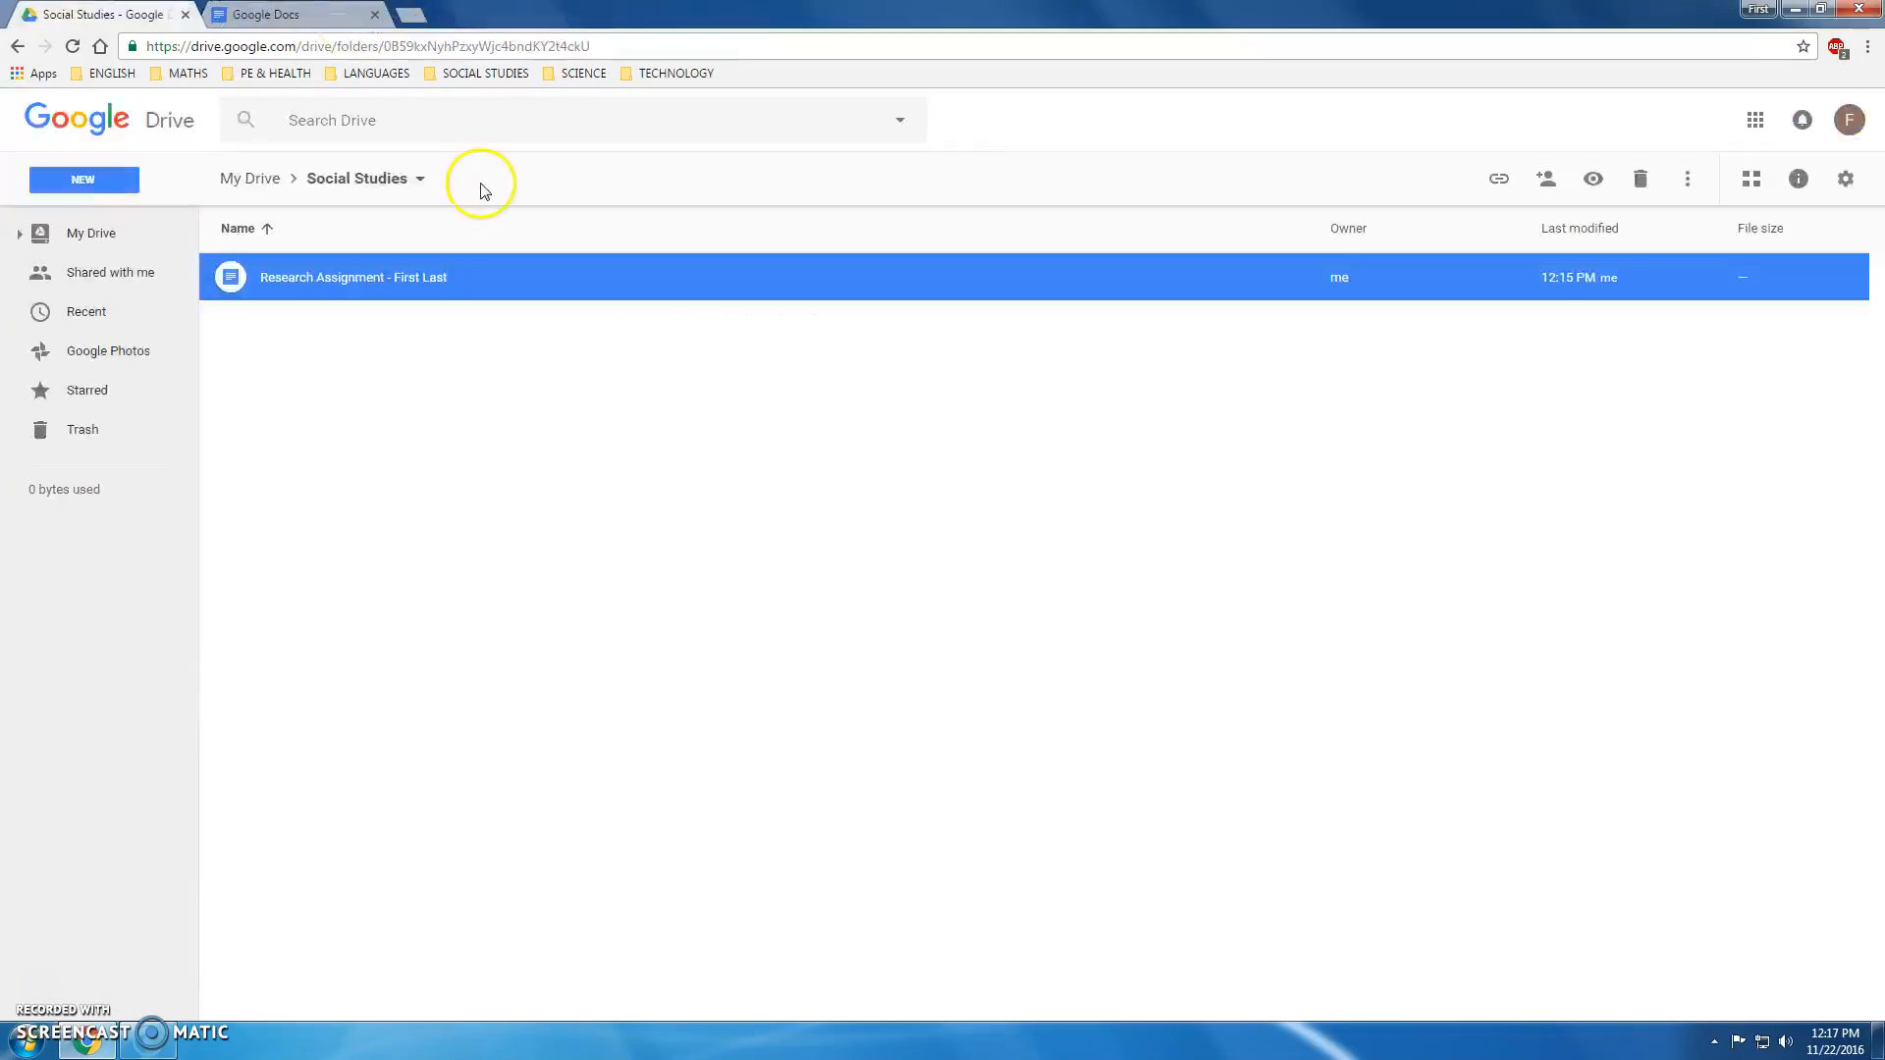
{"action": "double_click", "coordinate": [413, 281]}
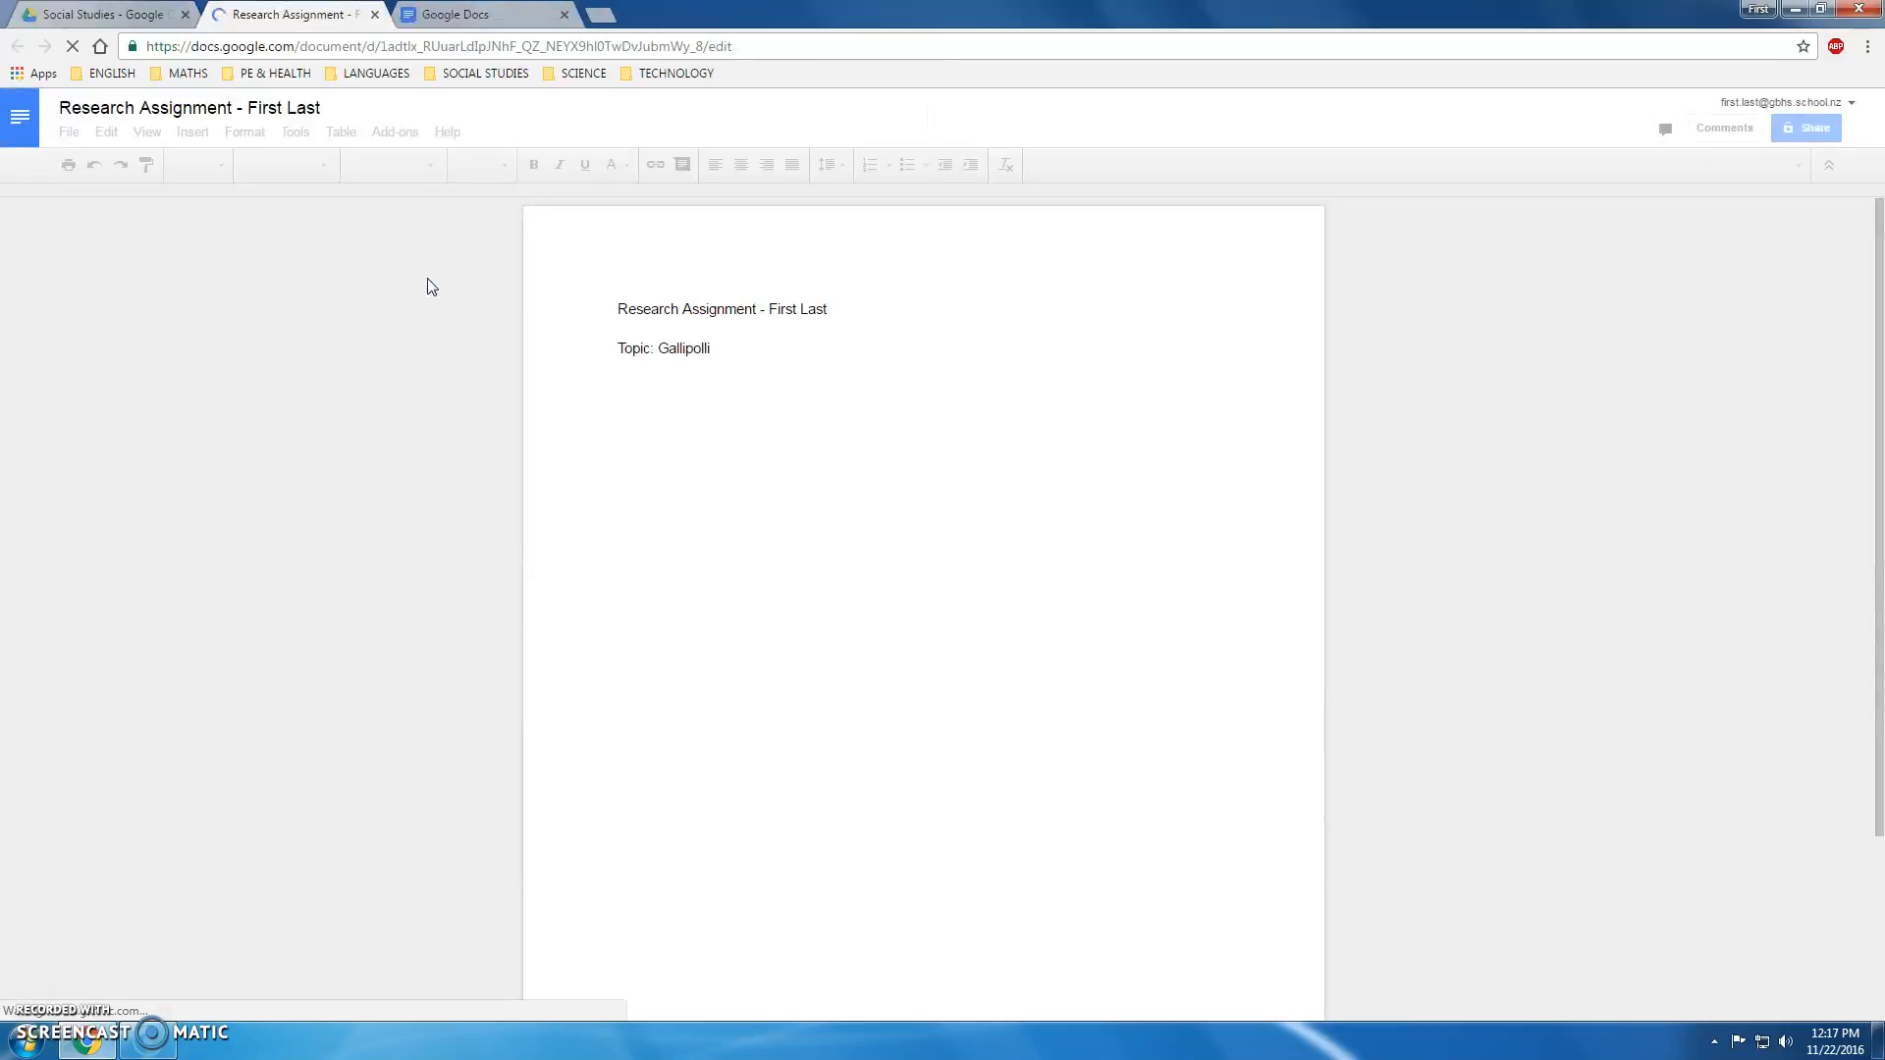
{"action": "left_click", "coordinate": [430, 276]}
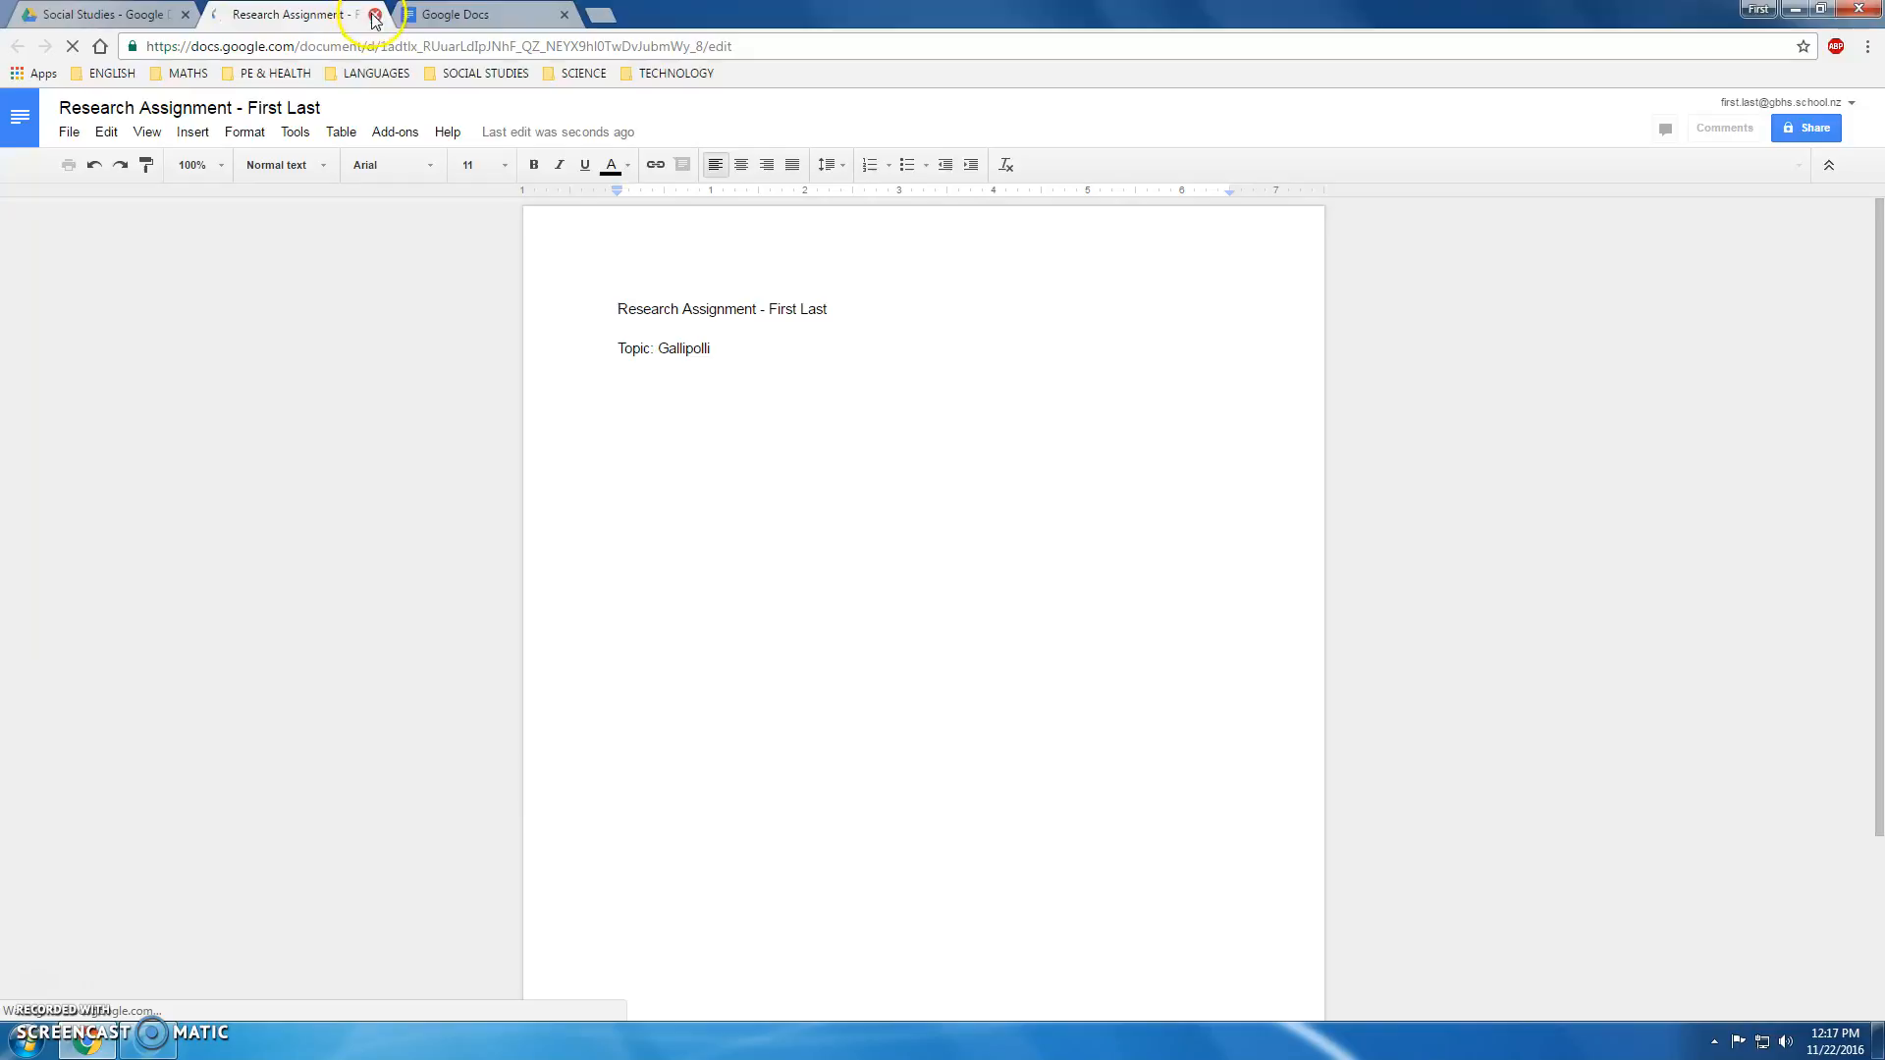
Open the browser's Apps page in a new tab, and view the Google Docs home page.
{"action": "left_click", "coordinate": [593, 15]}
{"action": "left_click", "coordinate": [38, 75]}
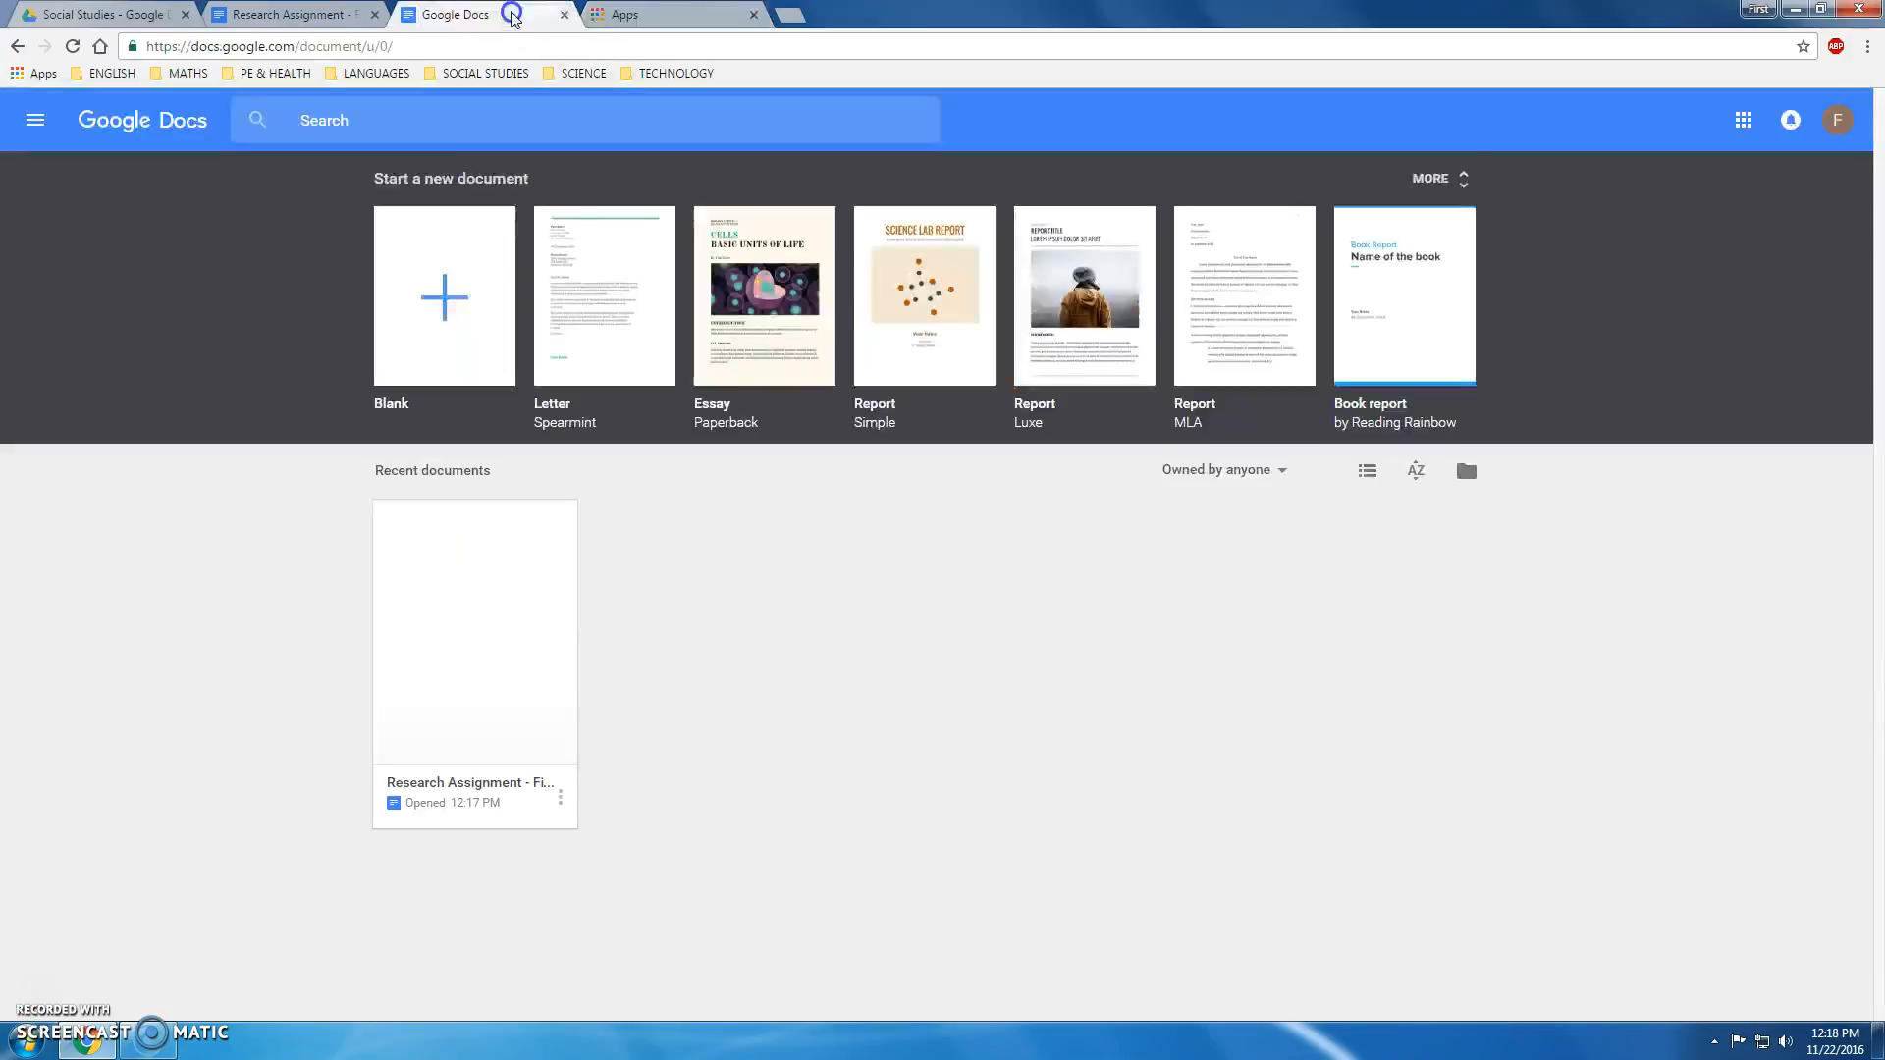
{"action": "left_click", "coordinate": [506, 14]}
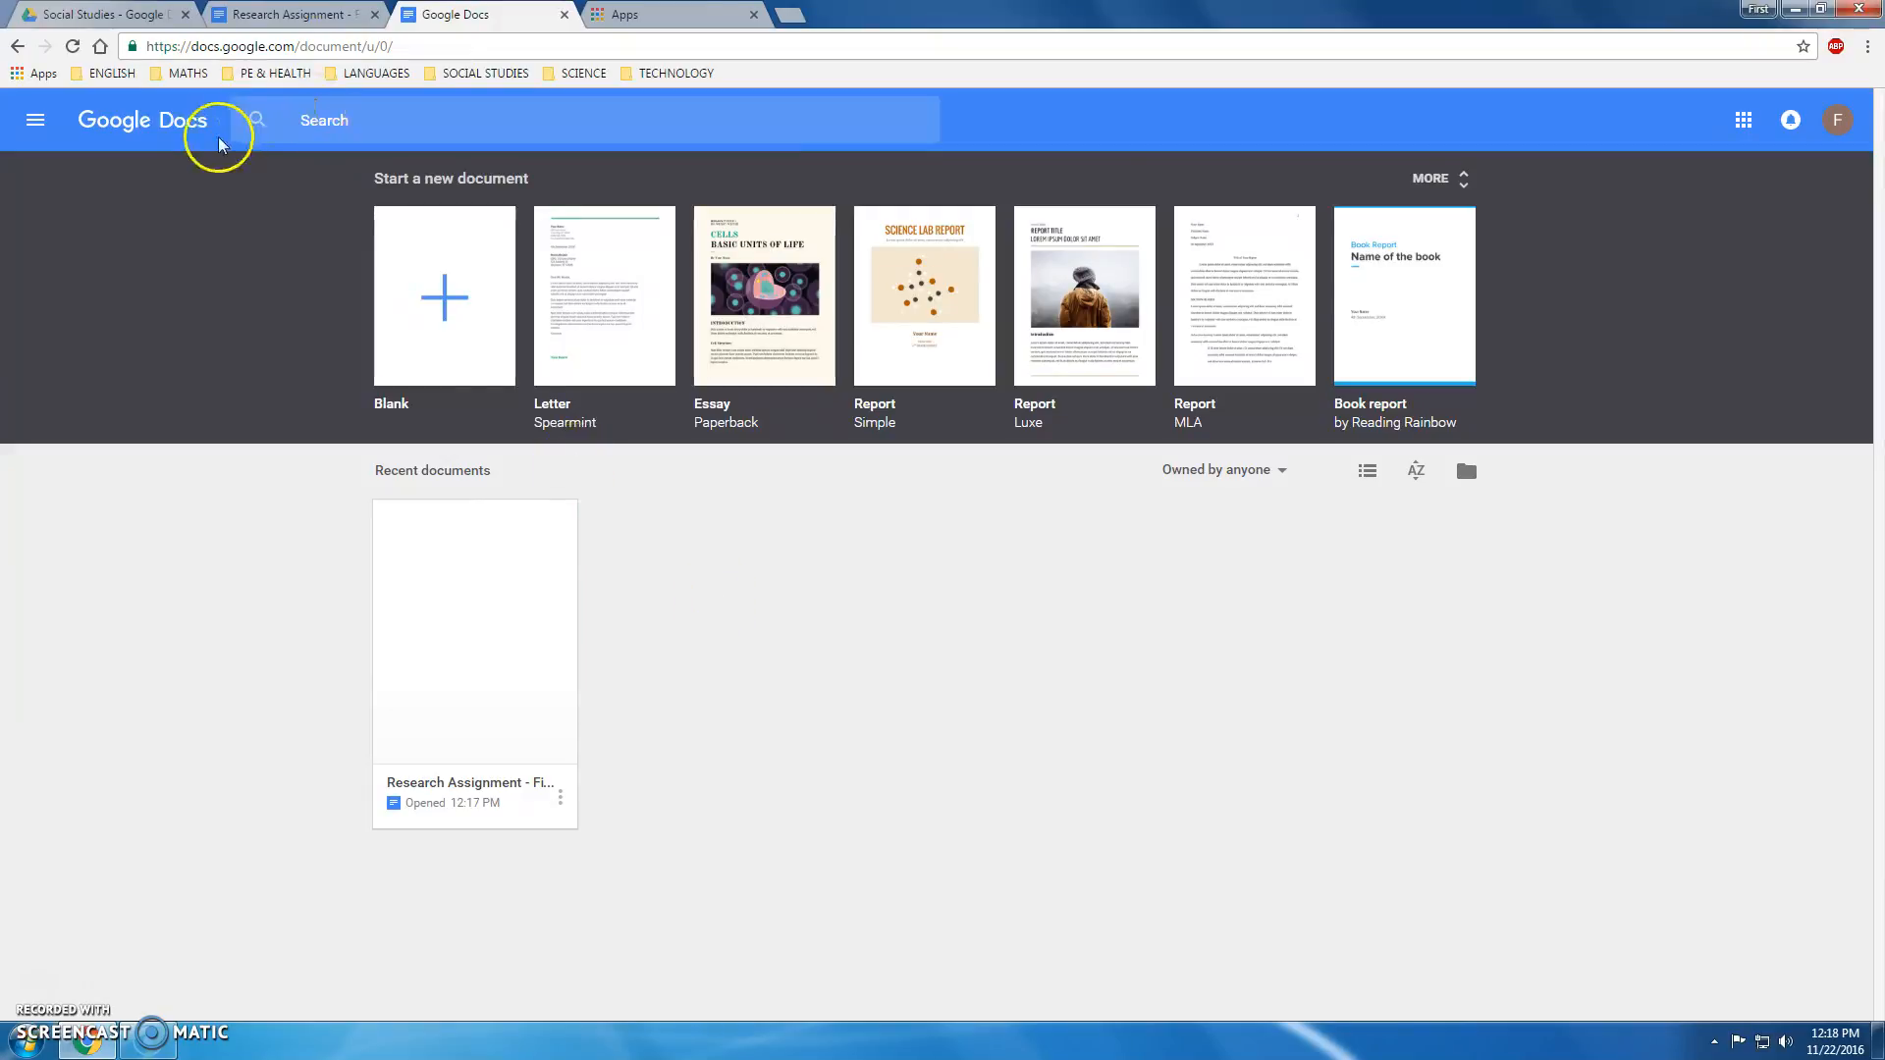
Go to the Science folder in My Drive and create a new Google Slides presentation there.
{"action": "left_click", "coordinate": [115, 14]}
{"action": "left_click", "coordinate": [258, 179]}
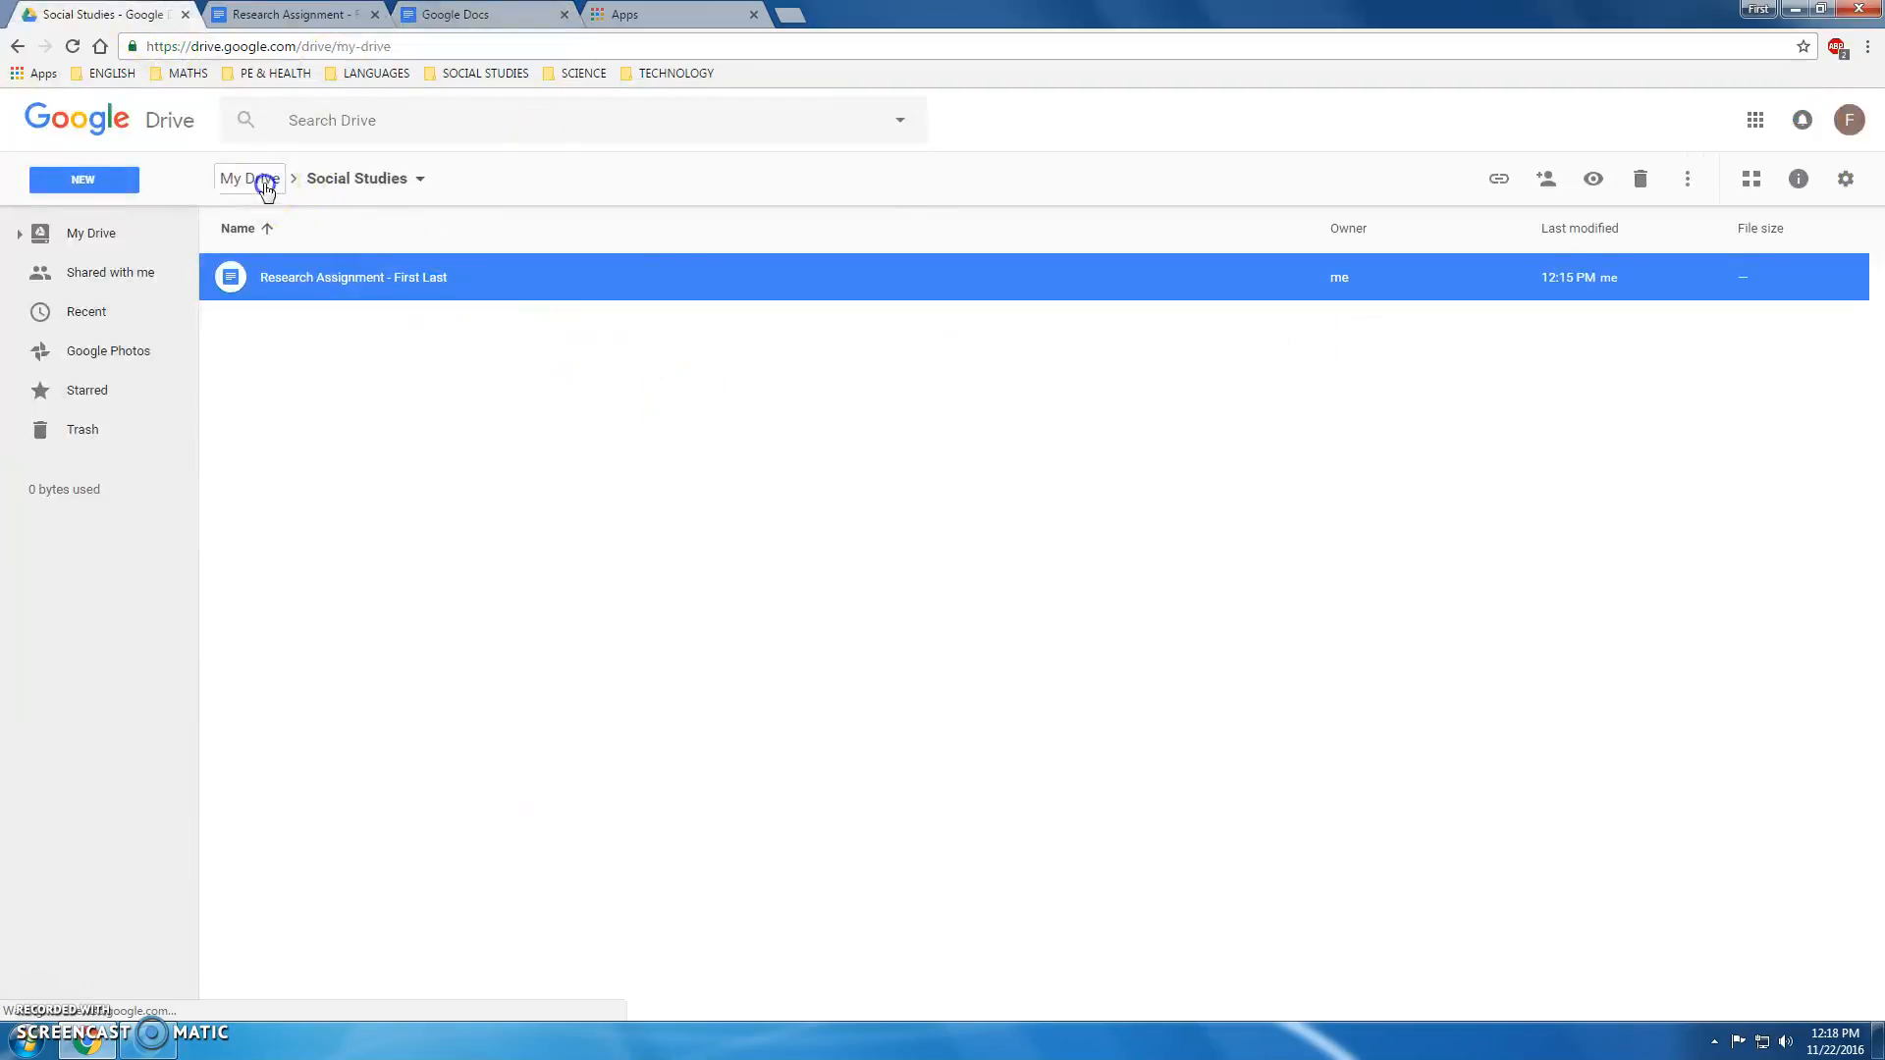
{"action": "left_click", "coordinate": [305, 418]}
{"action": "double_click", "coordinate": [304, 419]}
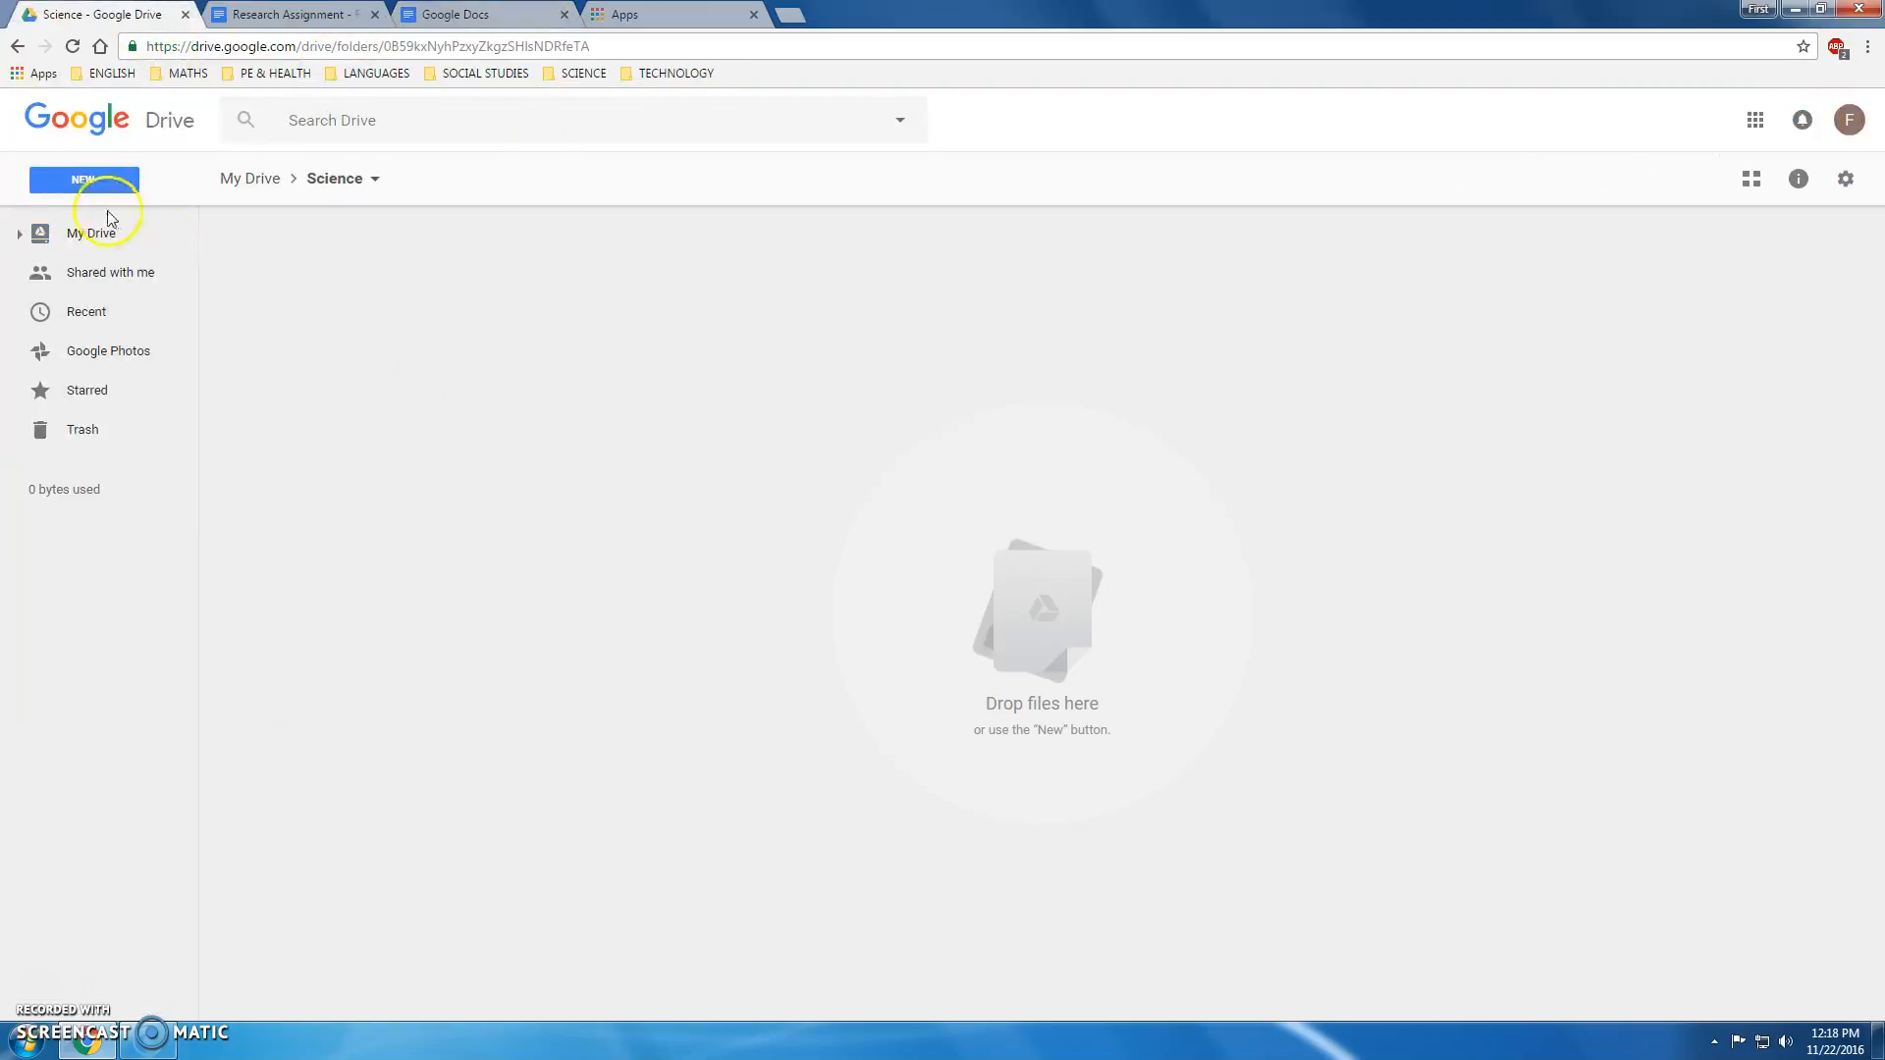
{"action": "left_click", "coordinate": [93, 180]}
{"action": "left_click", "coordinate": [132, 418]}
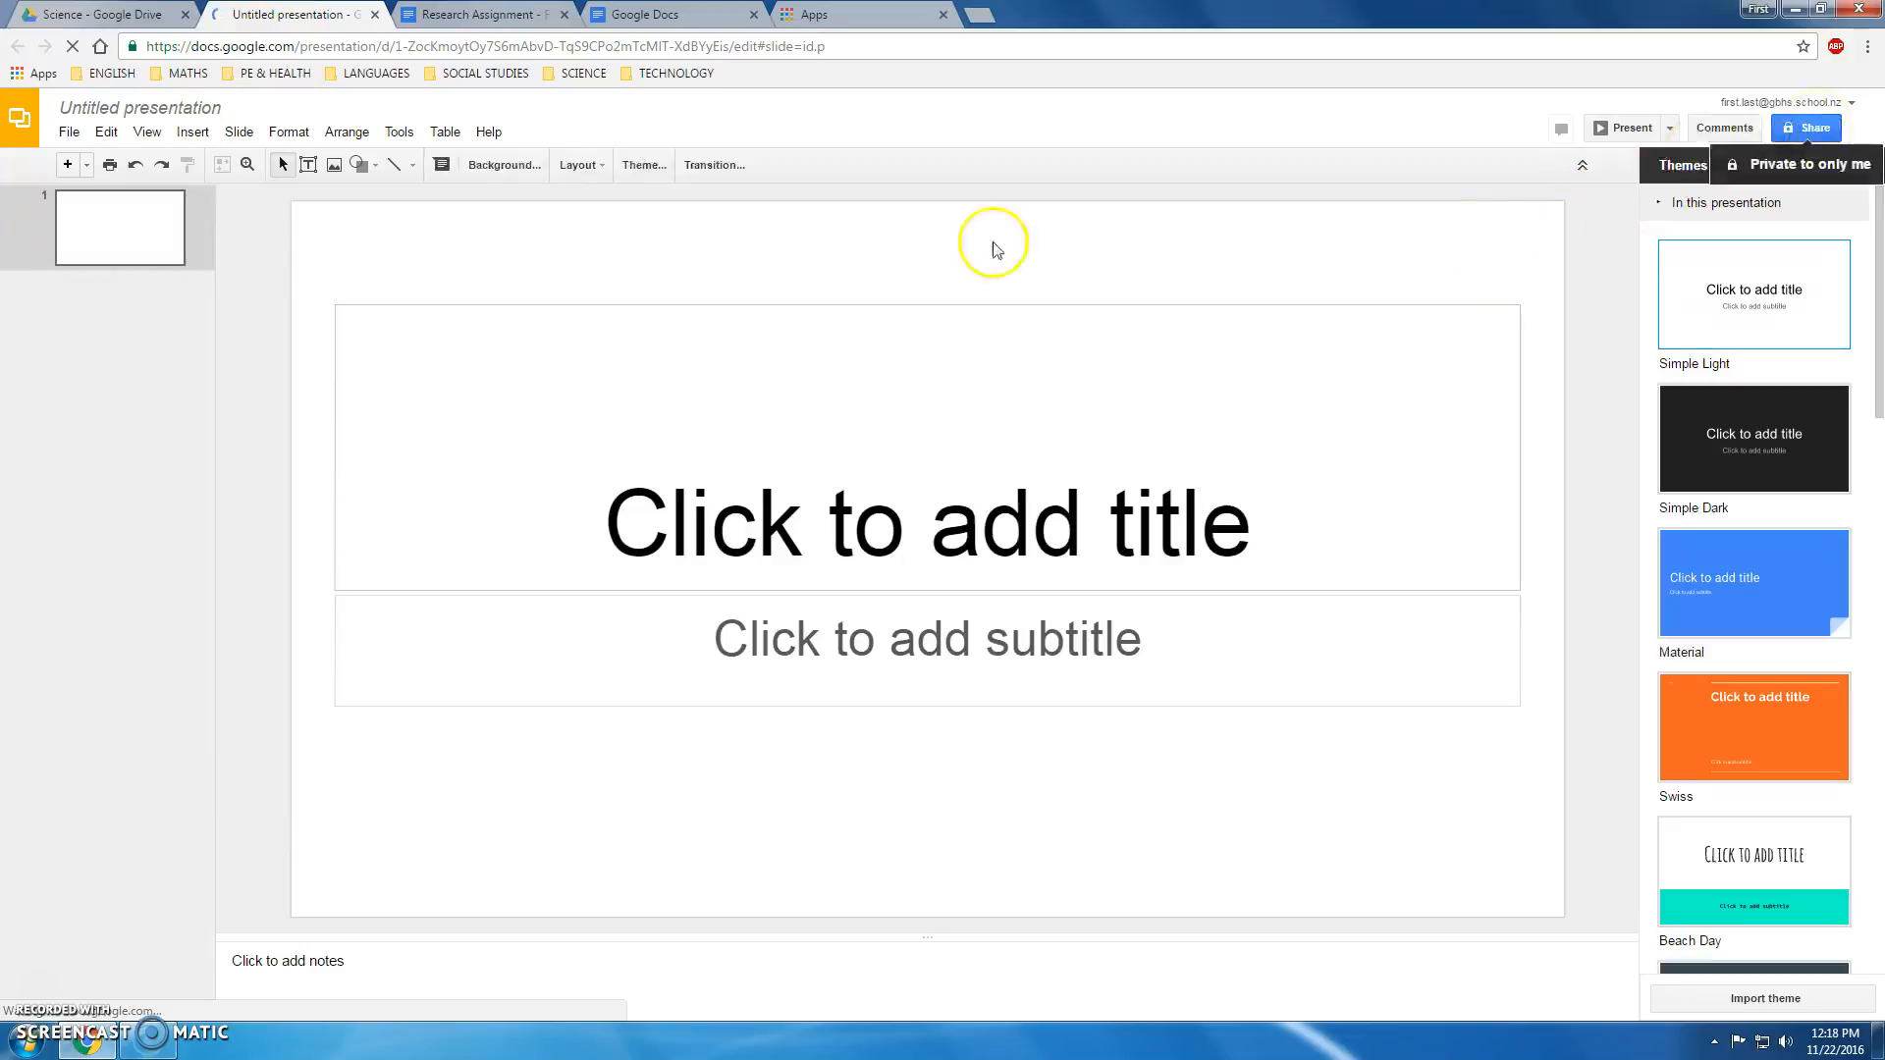
Rename the untitled presentation as "Genetics Assignment - First Last Name".
{"action": "left_click", "coordinate": [163, 109]}
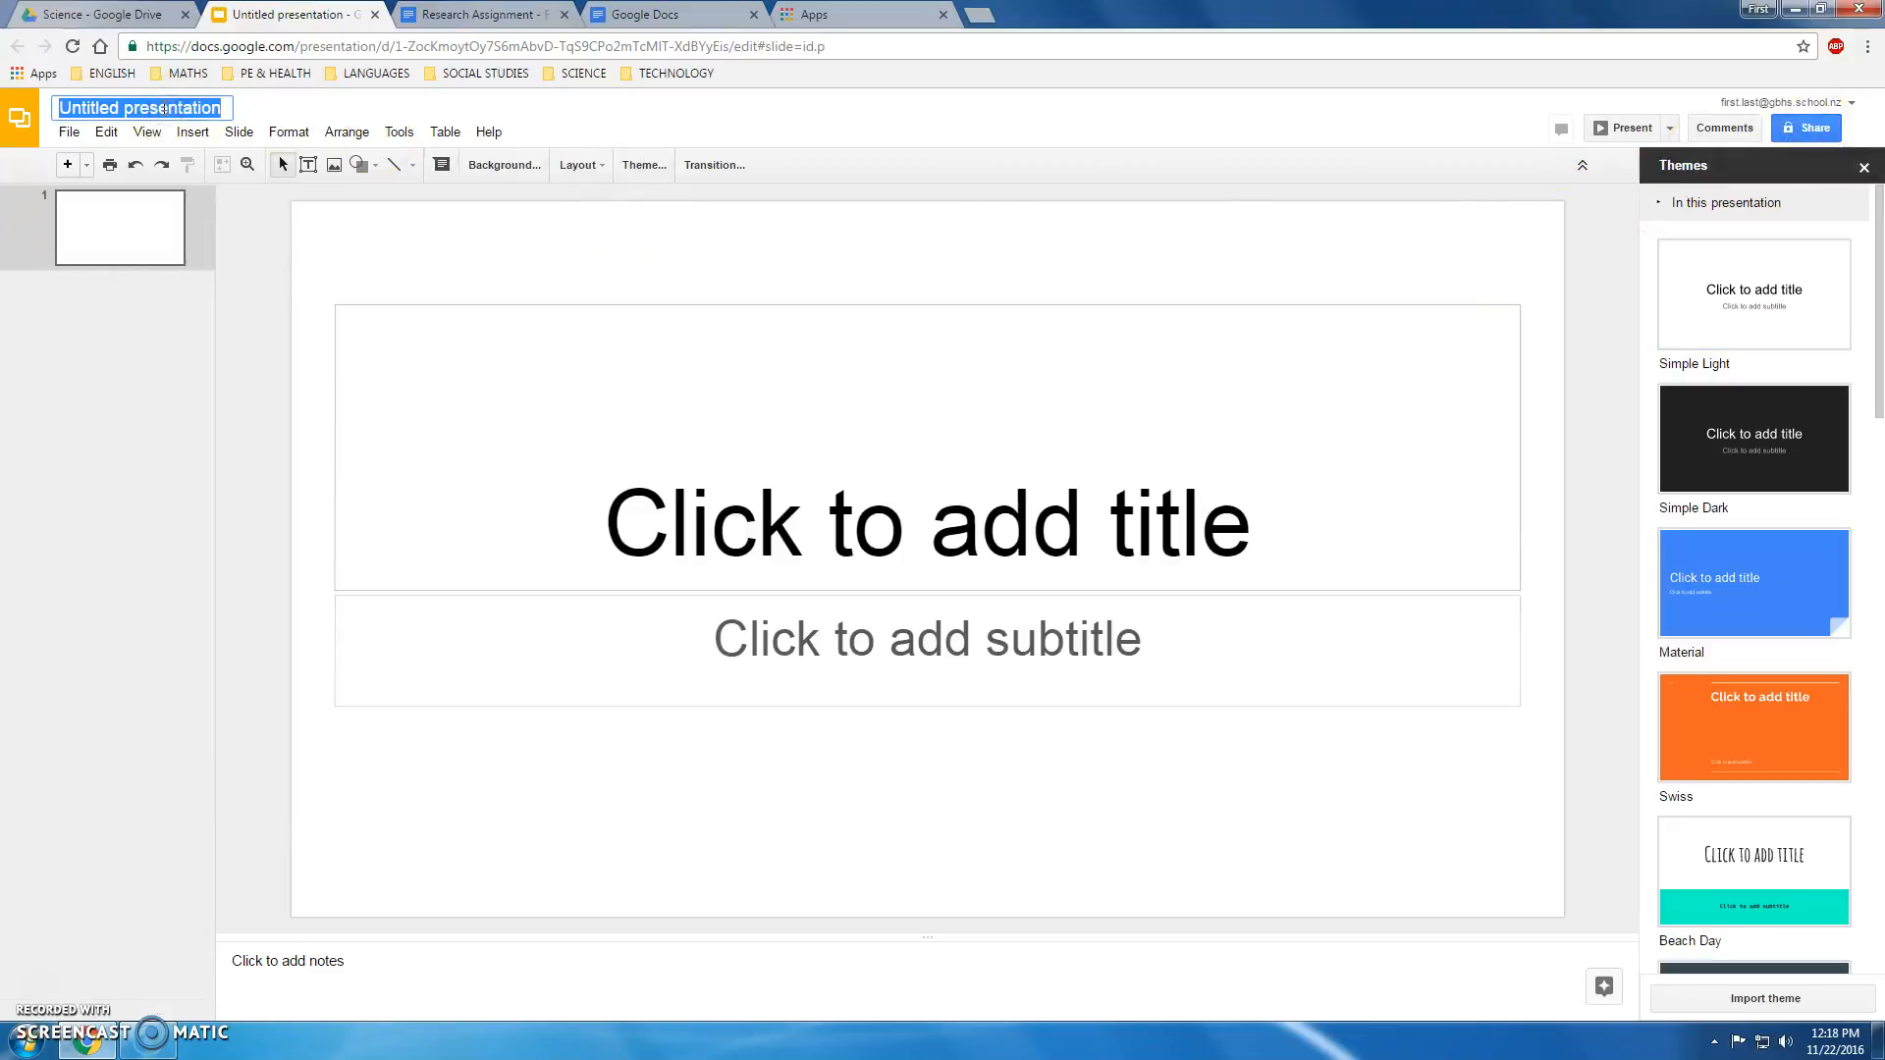
{"action": "type", "text": "Genetics Assignment - First"}
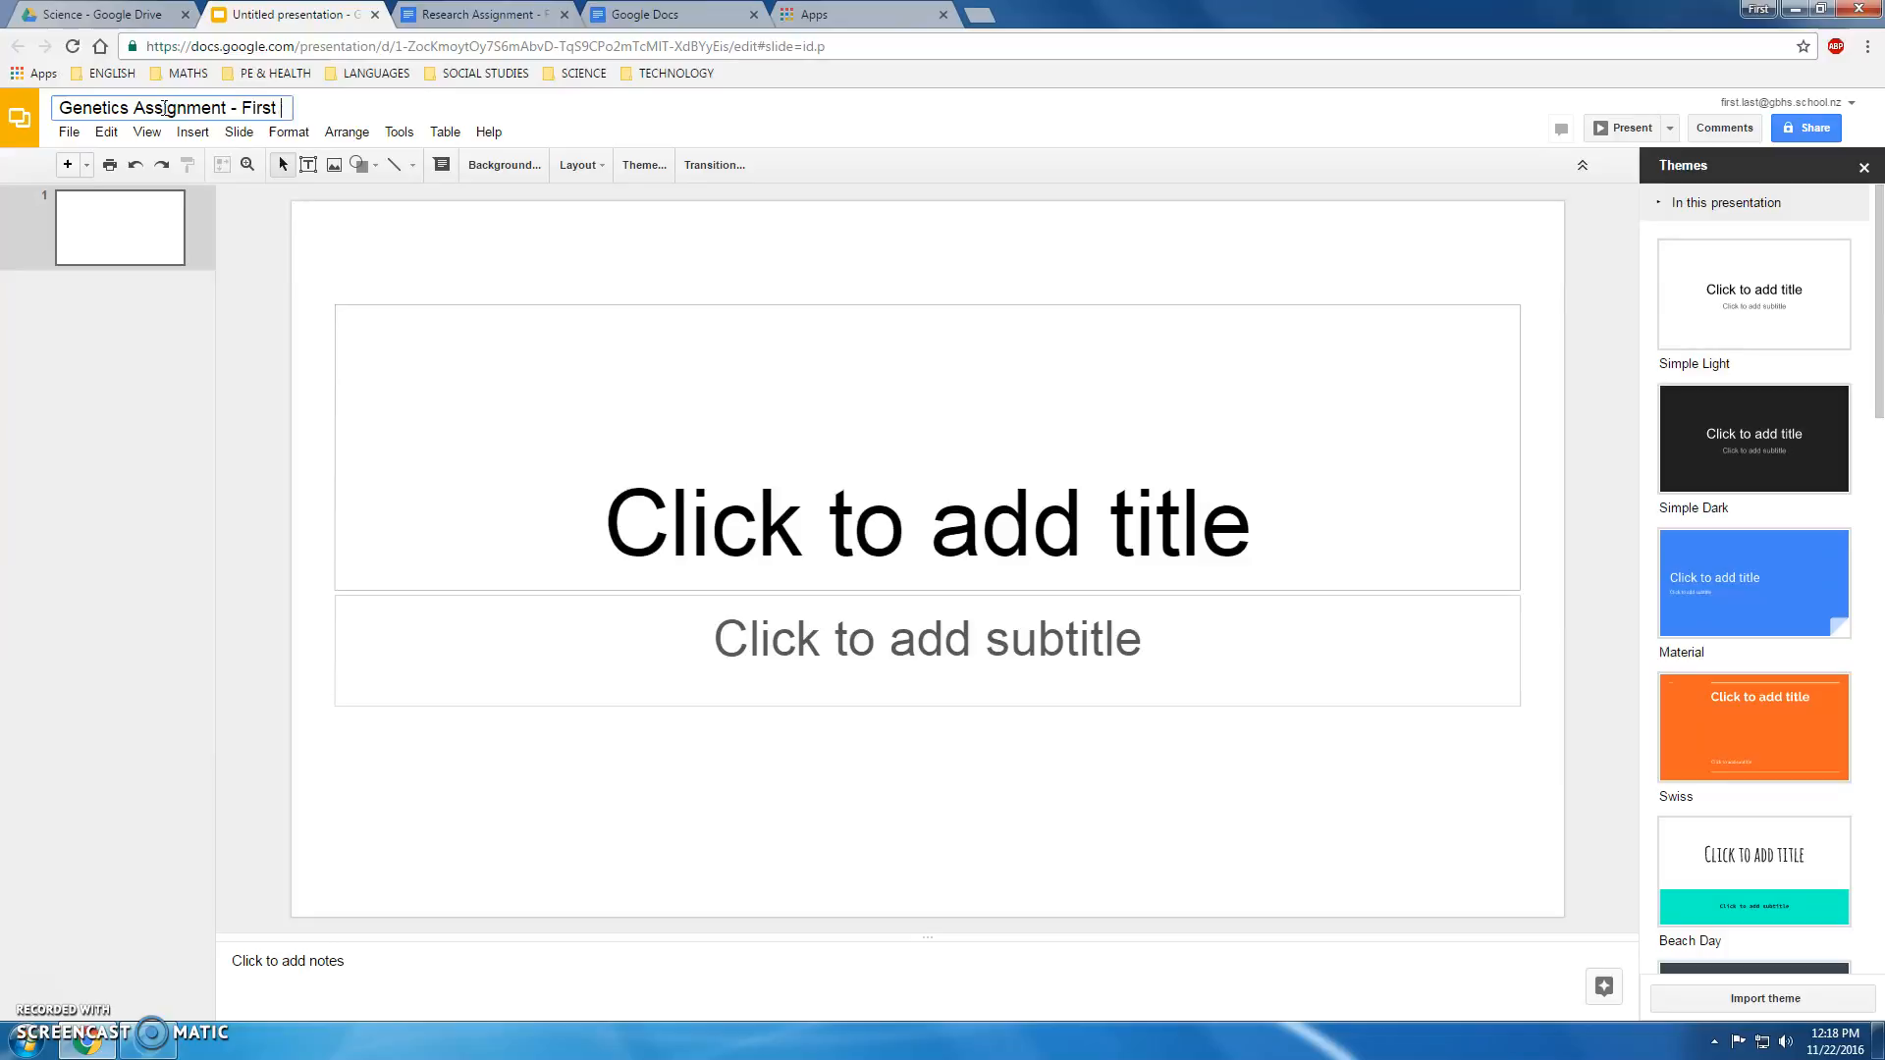
{"action": "left_click", "coordinate": [244, 305]}
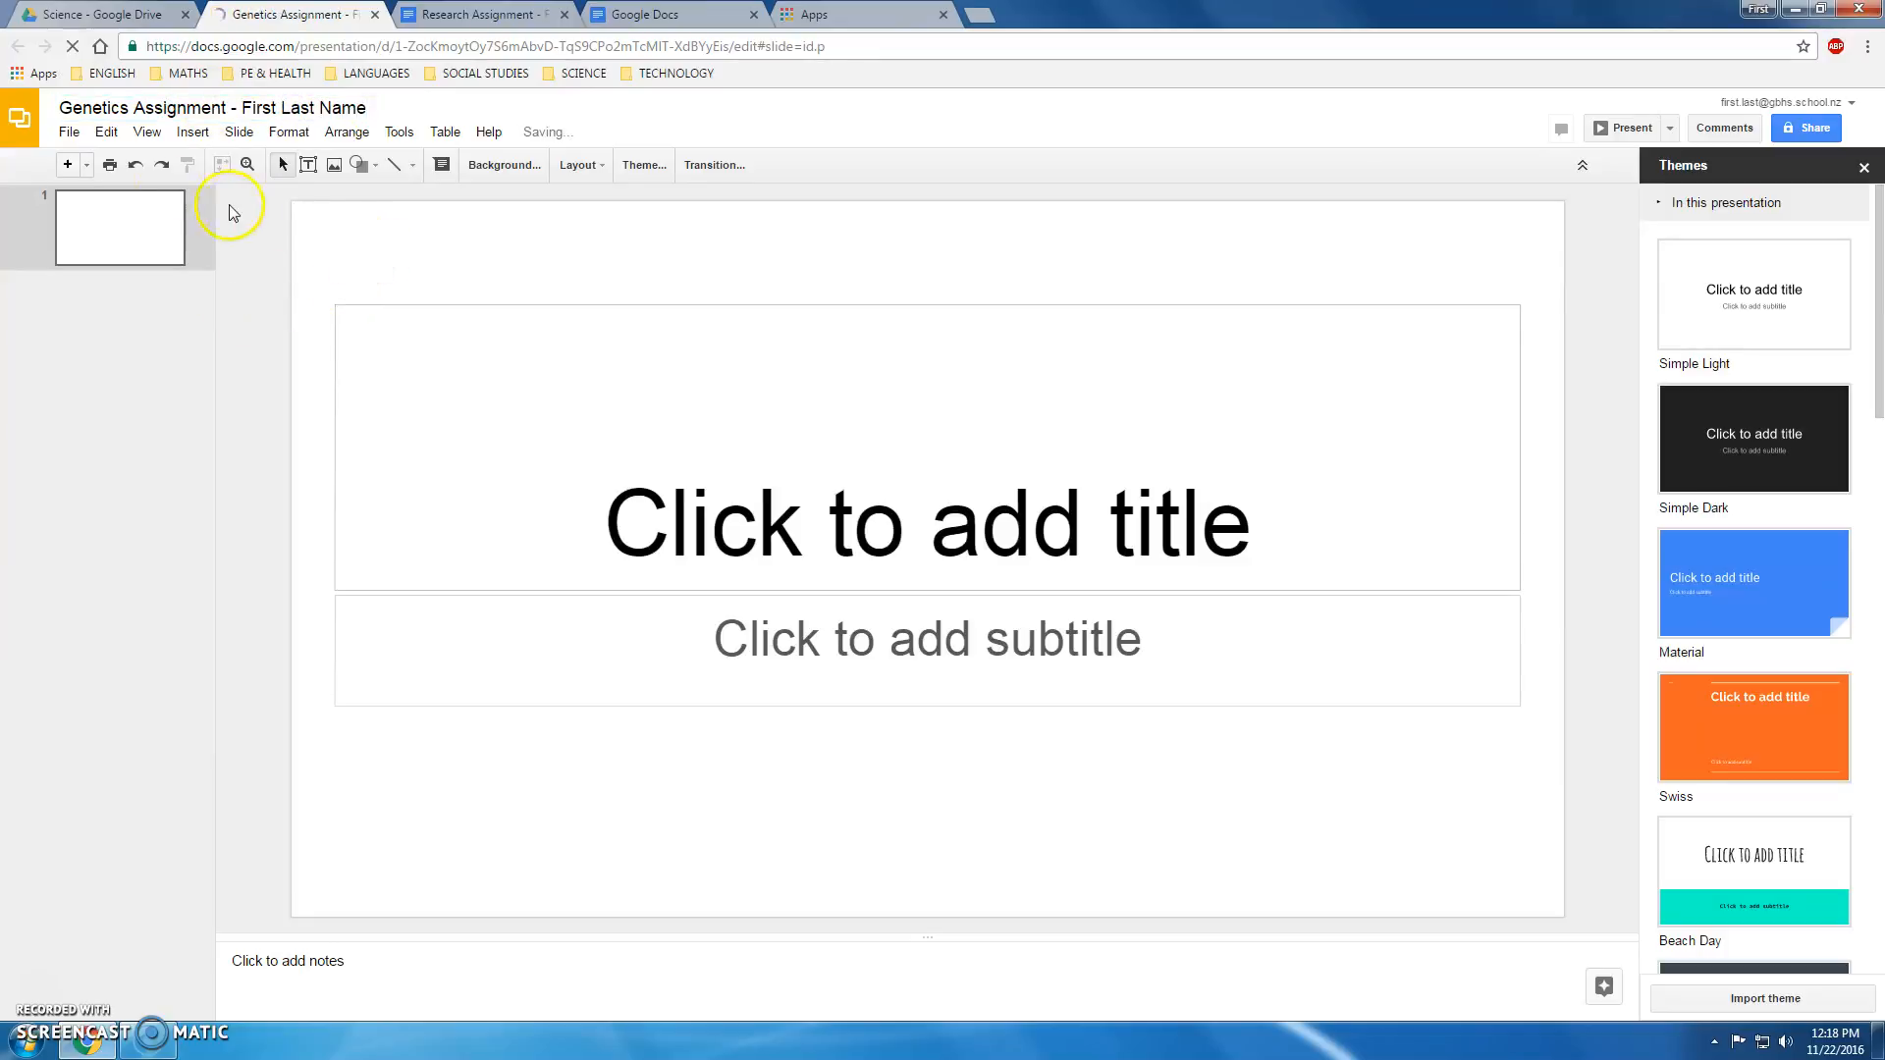
View the available layouts for new slides, and select the genetics presentation in Drive's Science folder.
{"action": "left_click", "coordinate": [86, 165]}
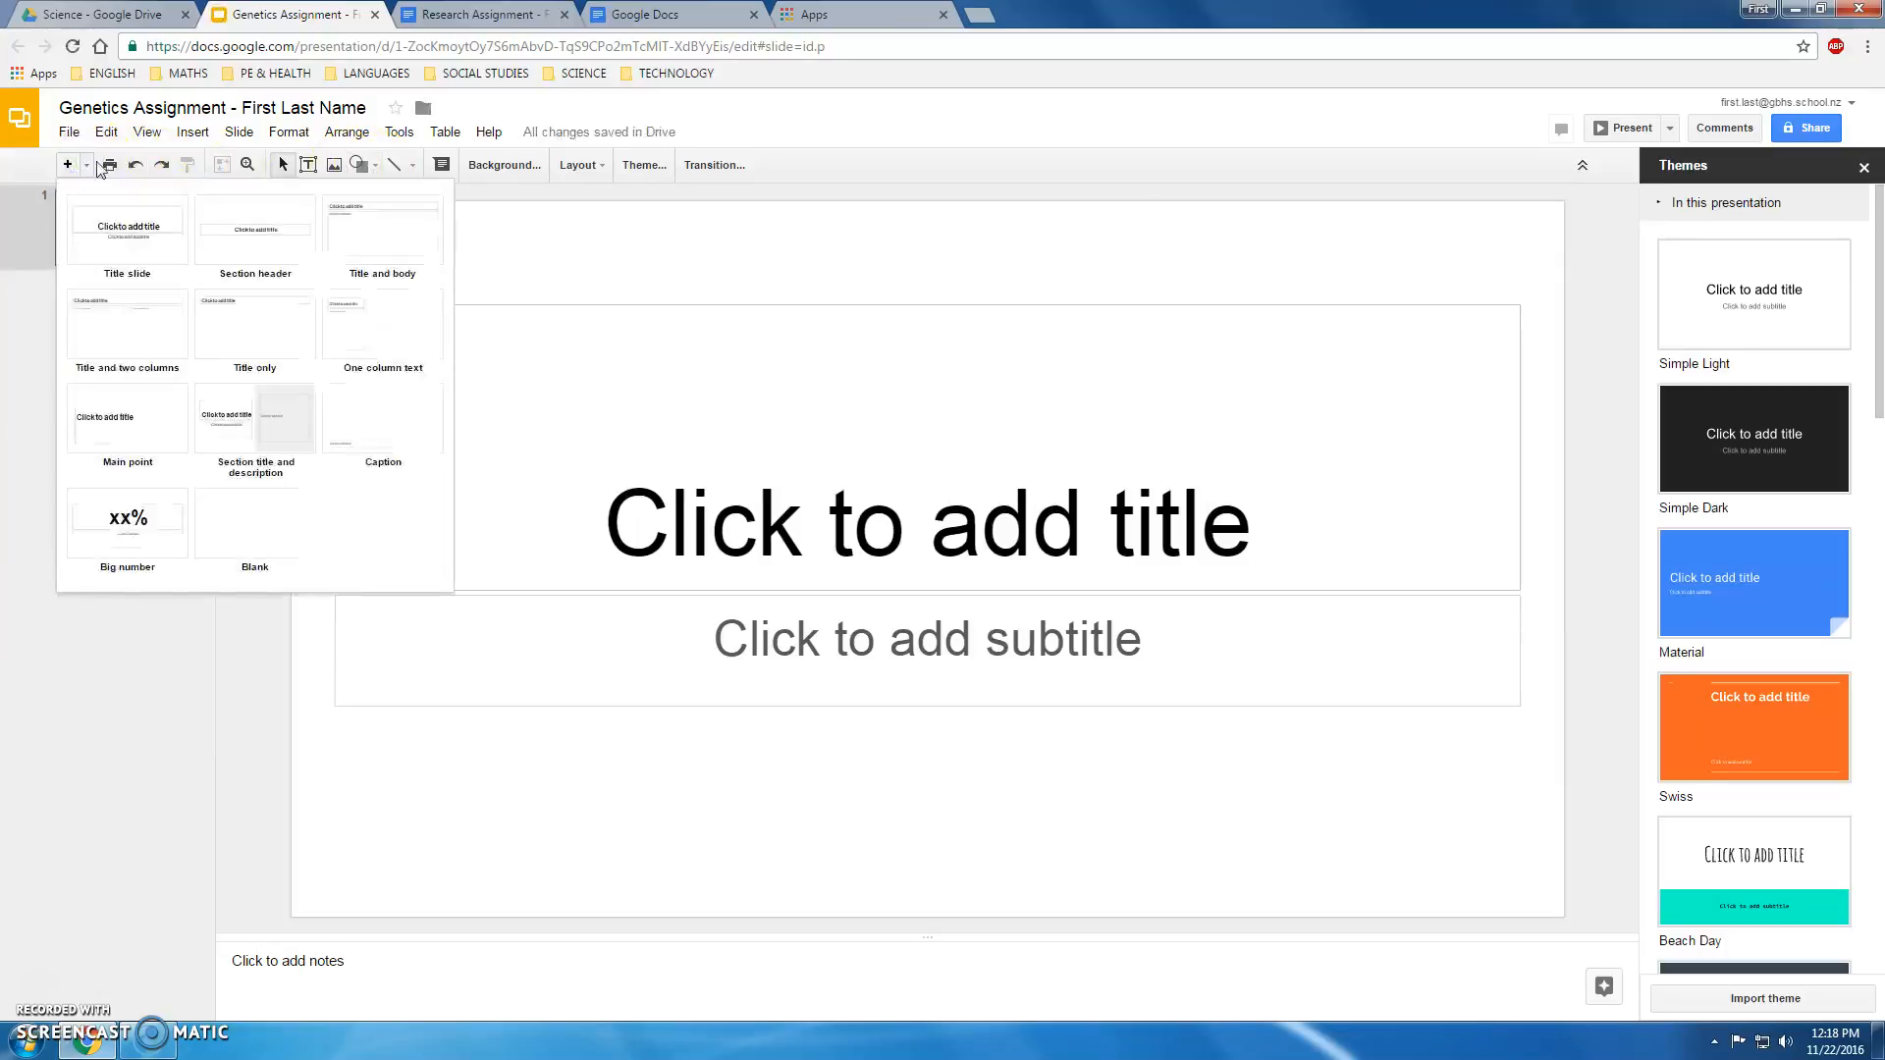
{"action": "left_click", "coordinate": [89, 169]}
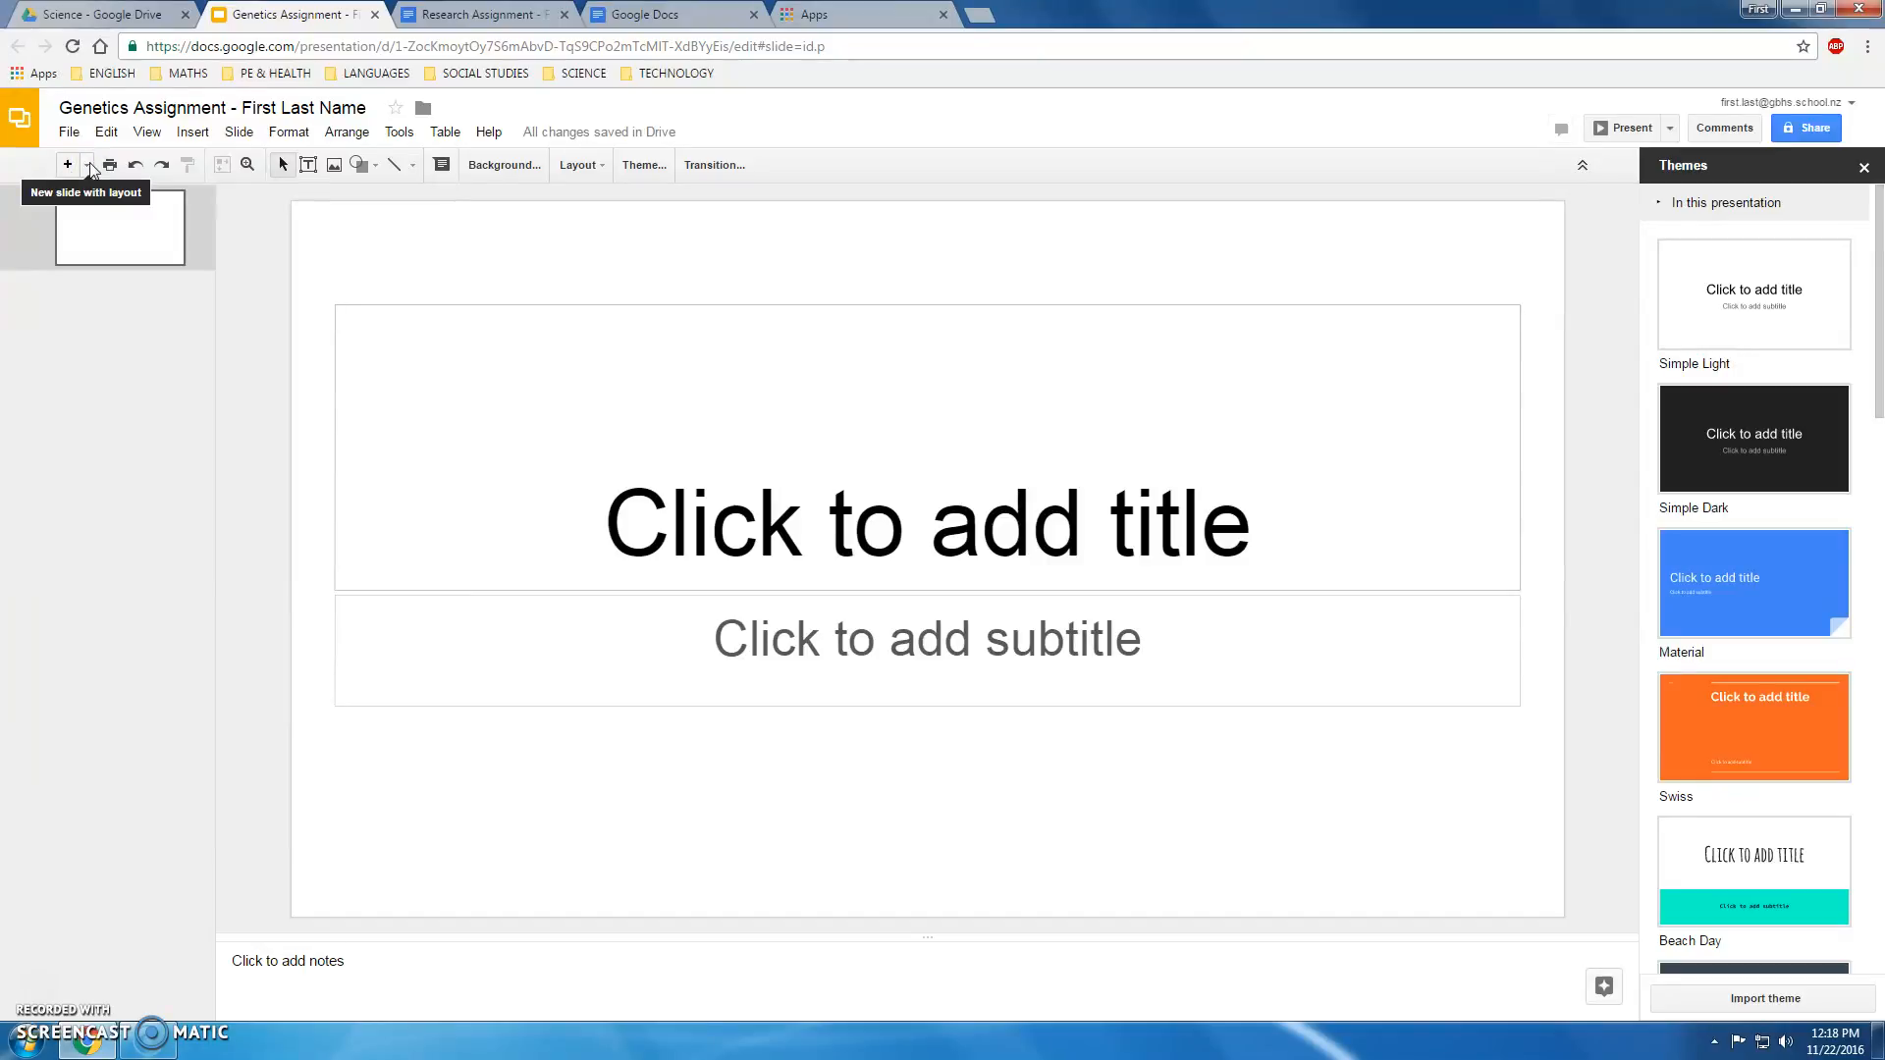
{"action": "left_click", "coordinate": [137, 14]}
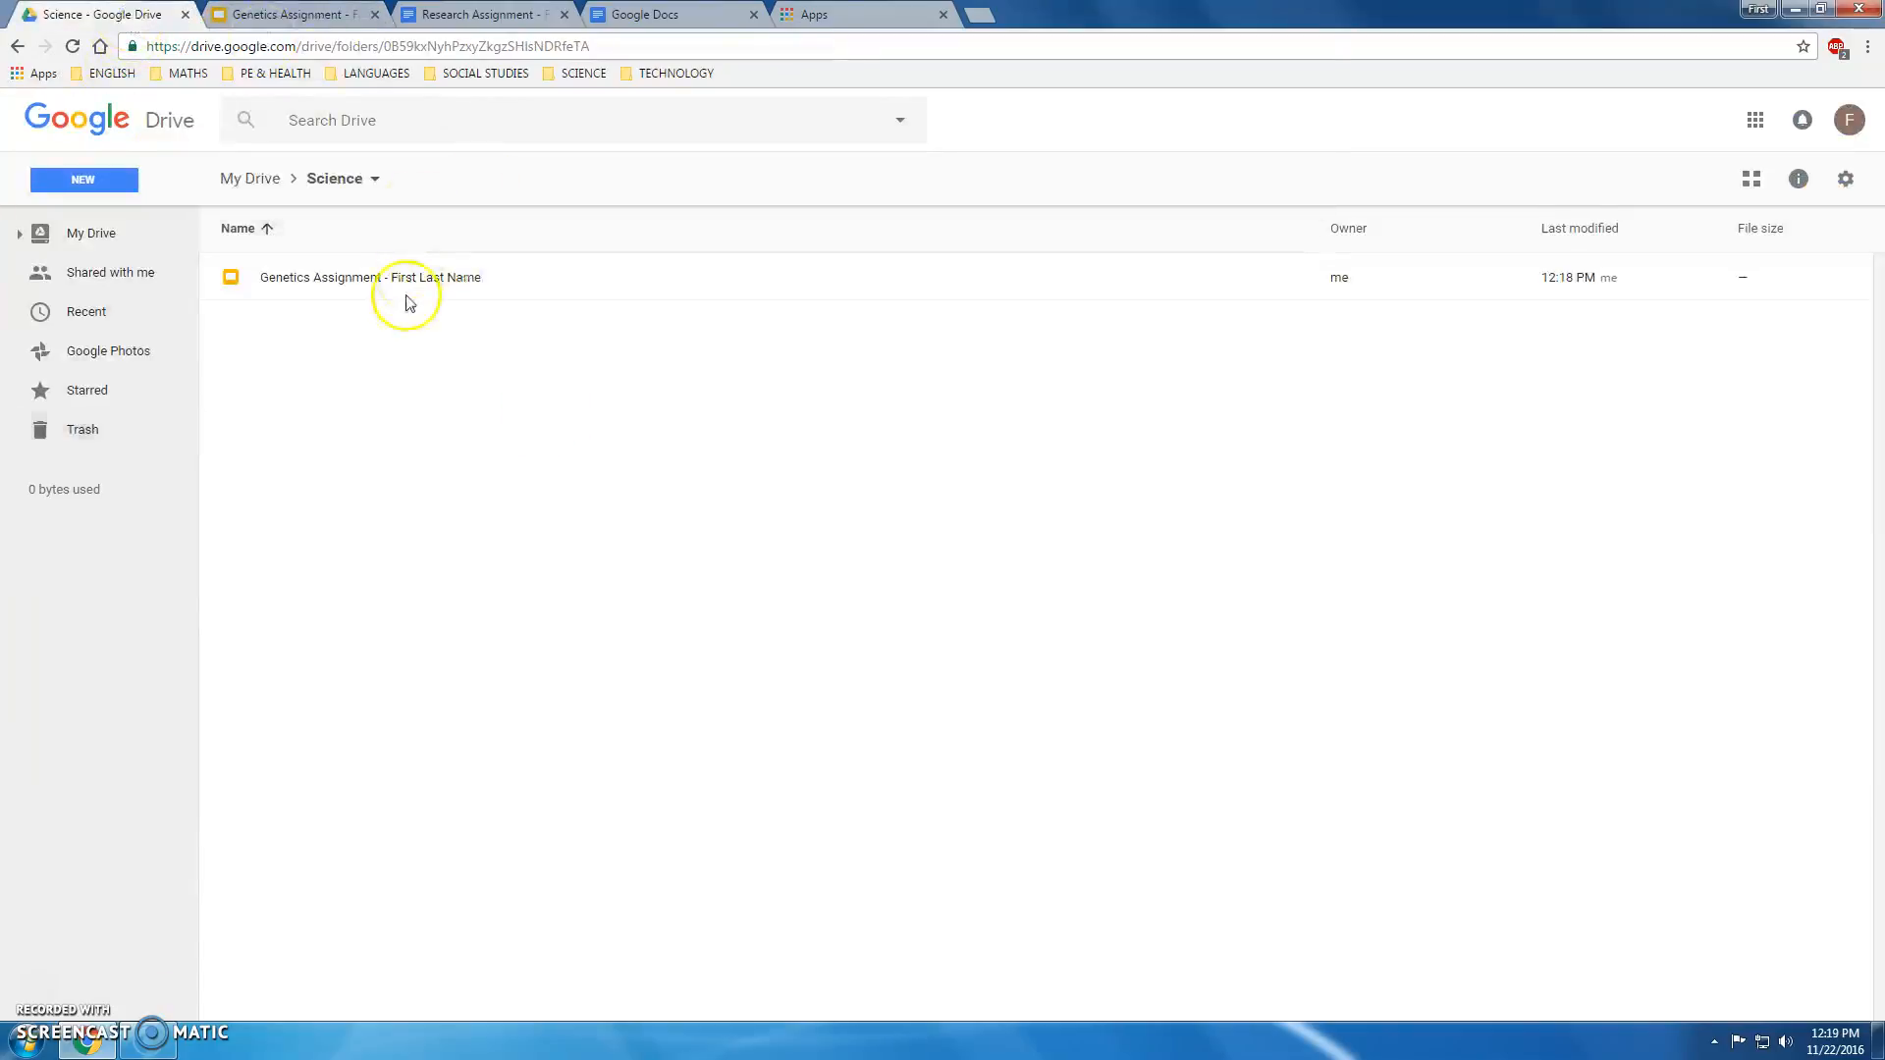
{"action": "left_click", "coordinate": [337, 284]}
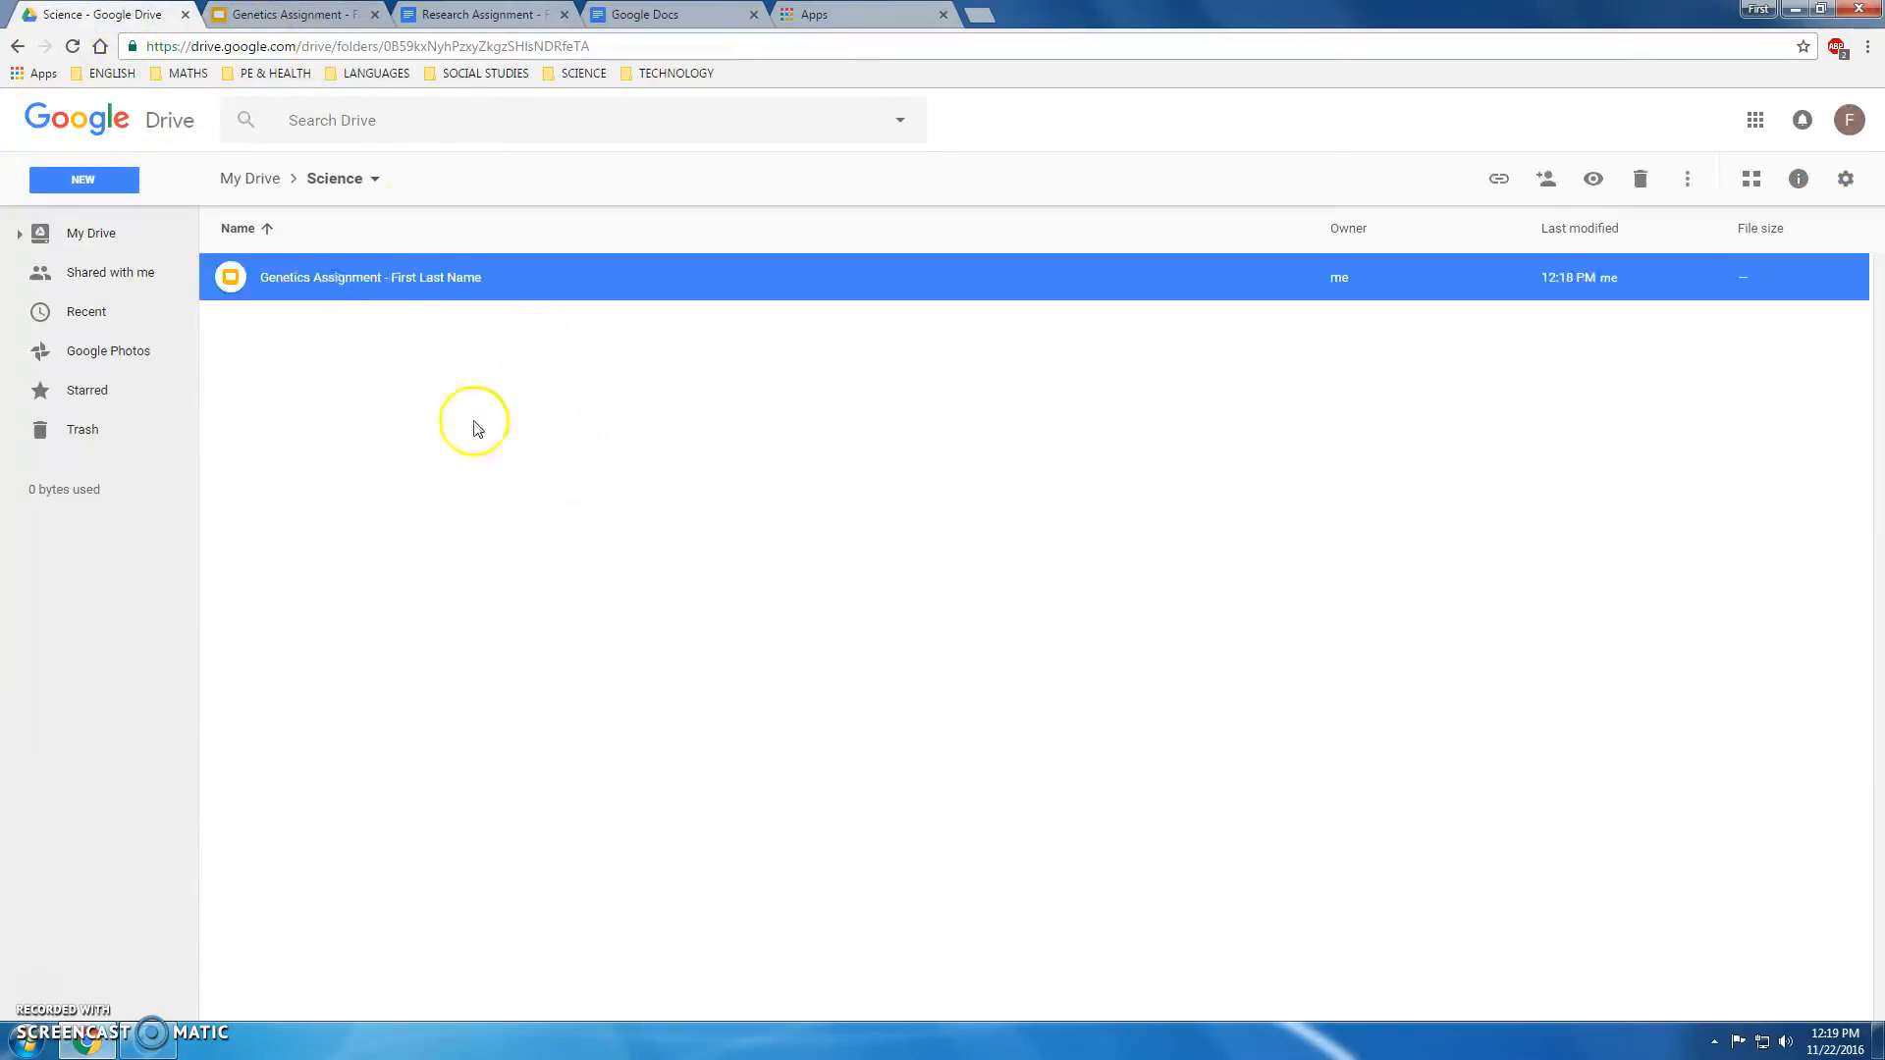